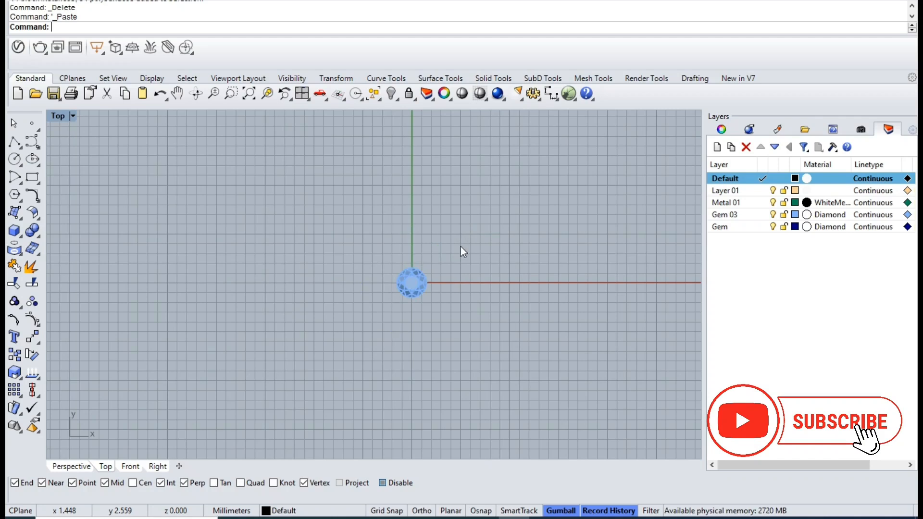
- Move the small gem straight up along the Y axis so it sits clear above the large gem
drag(419, 307, 420, 308)
drag(401, 240, 412, 190)
click(448, 269)
- Draw a circle centred on the origin around the large gem's outline, about 3 mm in diameter
click(14, 158)
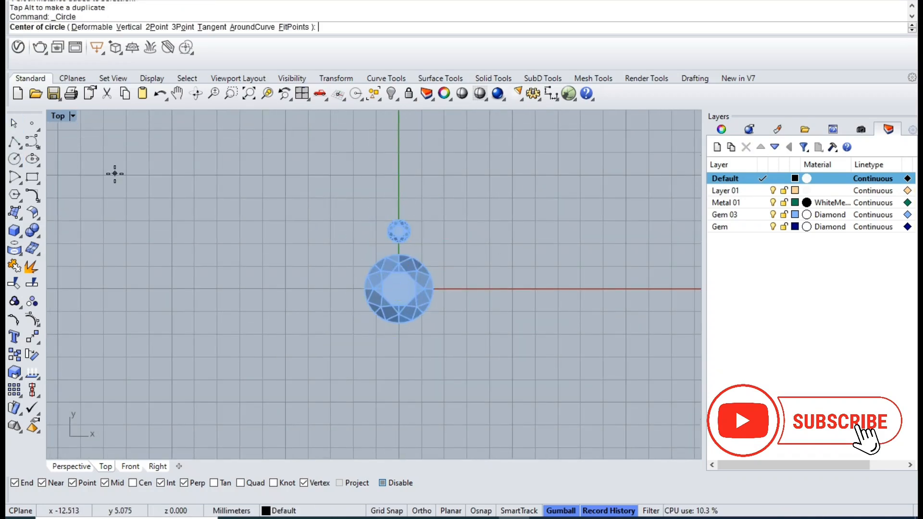
text(0)
key(Return)
scroll(395, 255, up, 5)
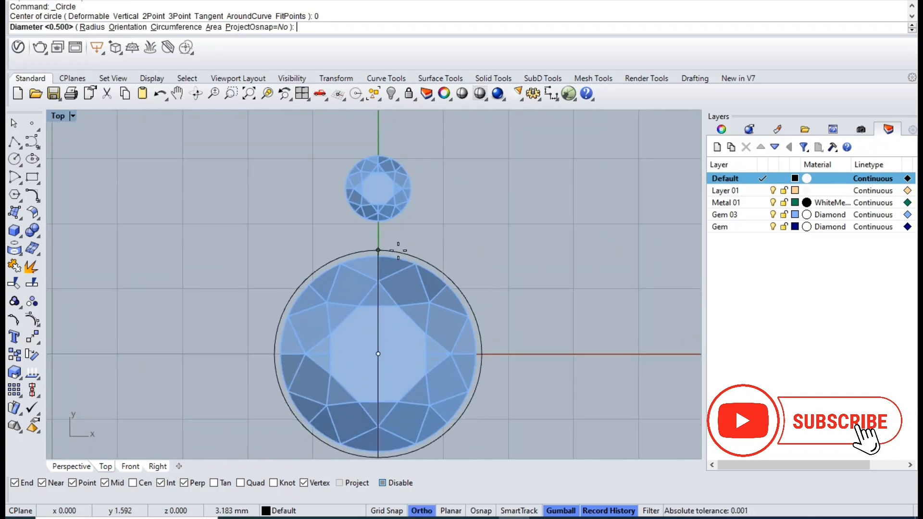
click(379, 259)
- Lower the circle in the Right view to just beneath the large gem's girdle
drag(206, 231, 553, 458)
ctrl+click(431, 373)
click(302, 93)
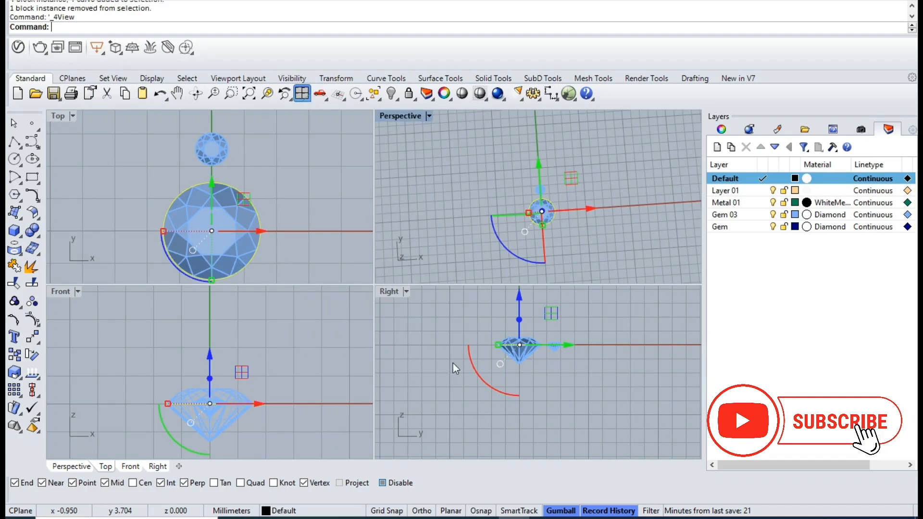
double_click(396, 295)
scroll(339, 216, up, 5)
drag(310, 203, 353, 325)
- Try extruding the large gem's circle downward 0.7 mm as a capped solid, and undo the extrusion
key(ctrl)
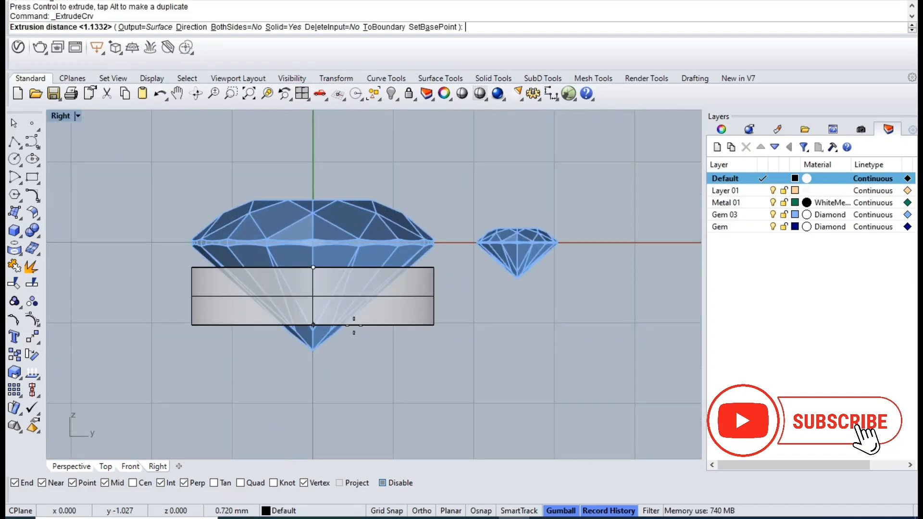
text(.)
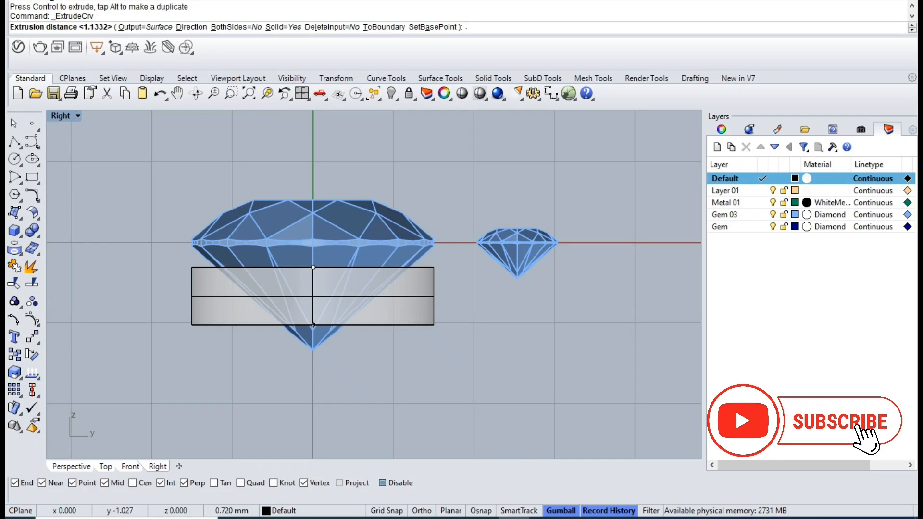
text(5)
key(BackSpace)
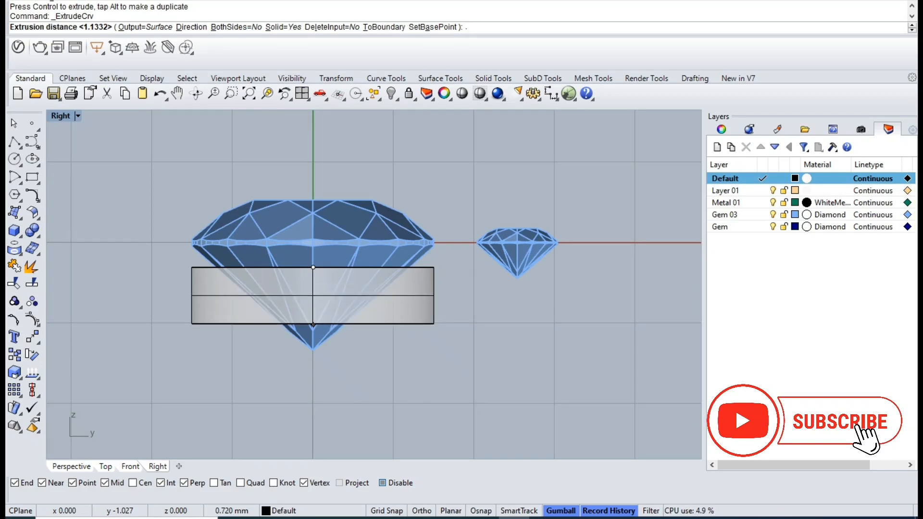
key(Return)
key(ctrl+Tab)
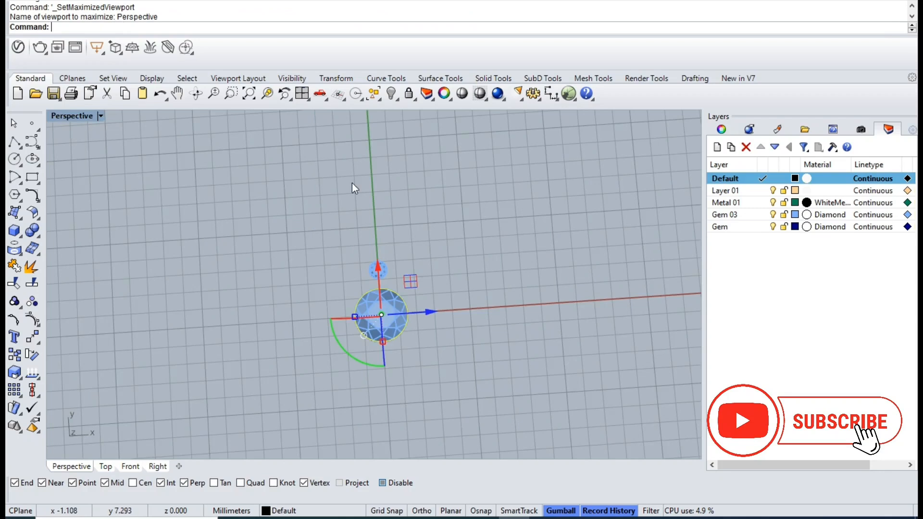
click(269, 94)
right_drag(452, 327, 402, 241)
key(Delete)
right_drag(509, 422, 518, 330)
key(ctrl+z)
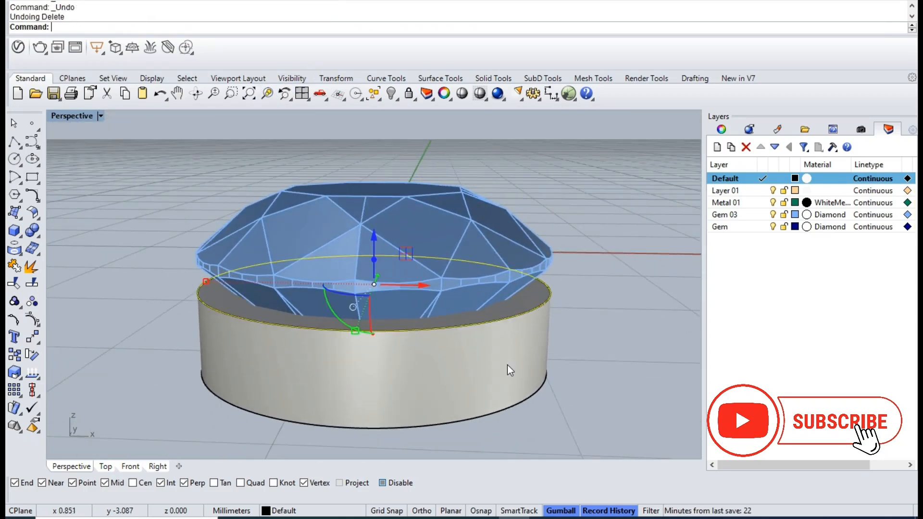
key(ctrl+z)
- Extrude the large gem's circle downward 0.7 mm with Solid set to No, and delete the source curve
key(Return)
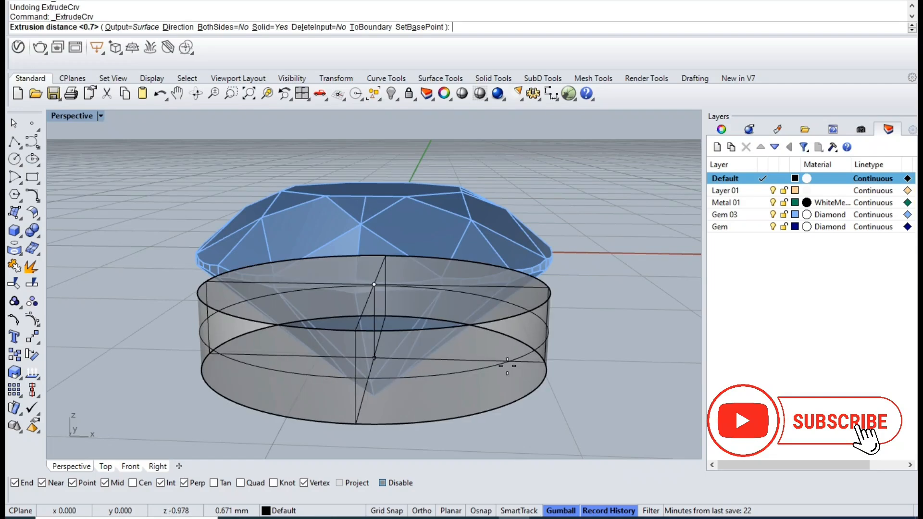
text(s)
key(Return)
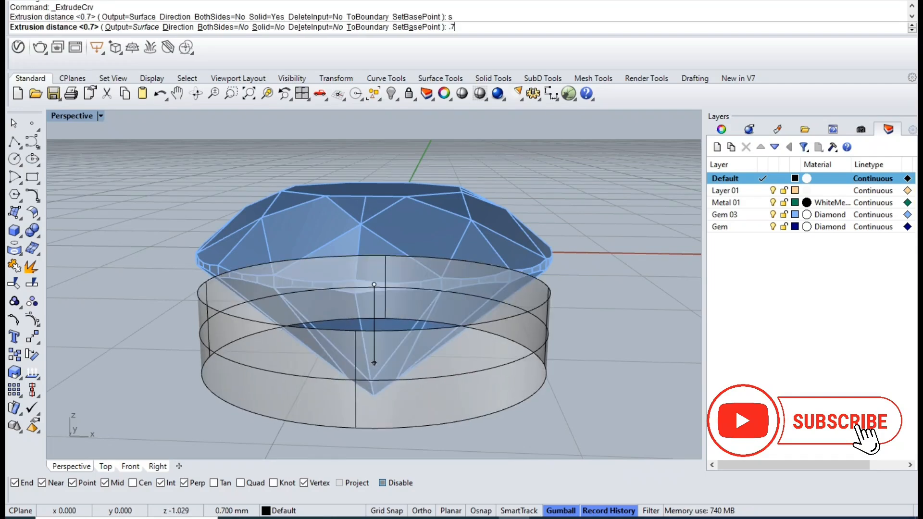
key(Return)
- Try offsetting the large cylinder wall inward 0.3 mm as a solid, and undo the offset
click(510, 372)
right_drag(530, 336, 535, 365)
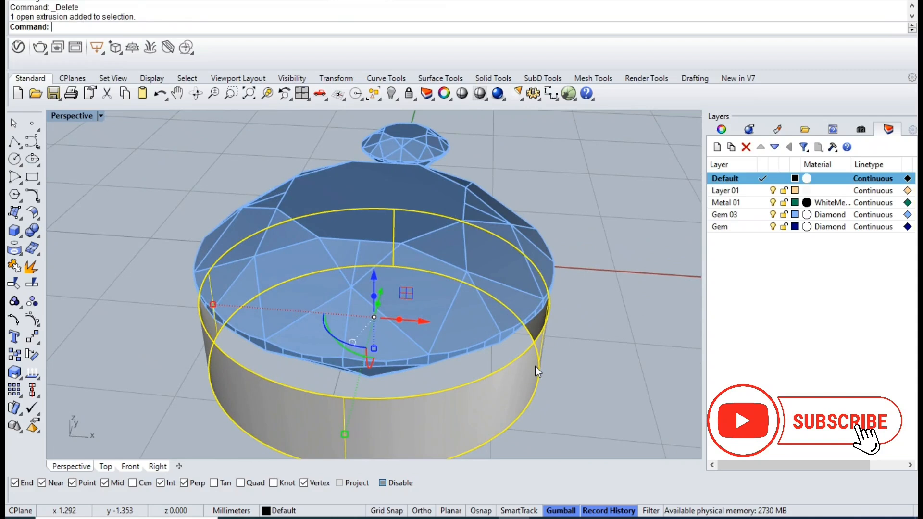
key(F6)
click(535, 366)
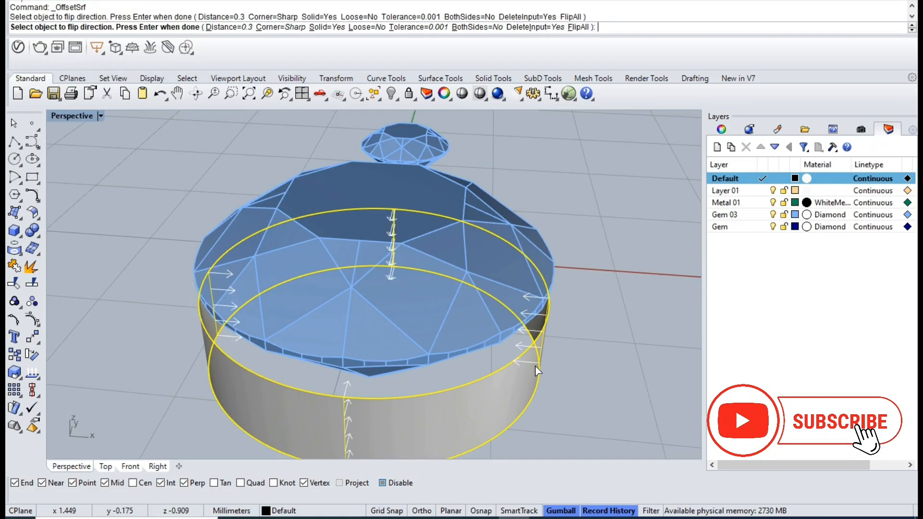
key(Return)
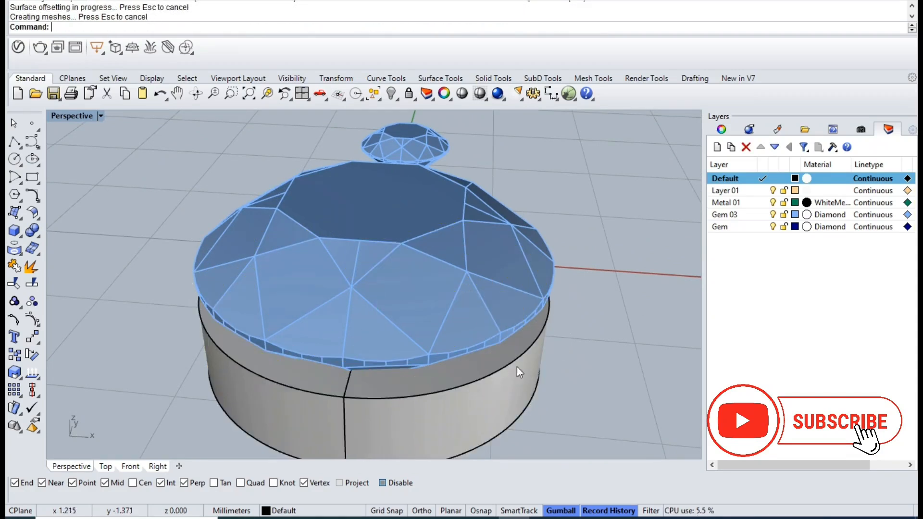
key(ctrl+z)
- Offset the large cylinder wall inward 0.4 mm as a solid ring
key(Return)
click(482, 376)
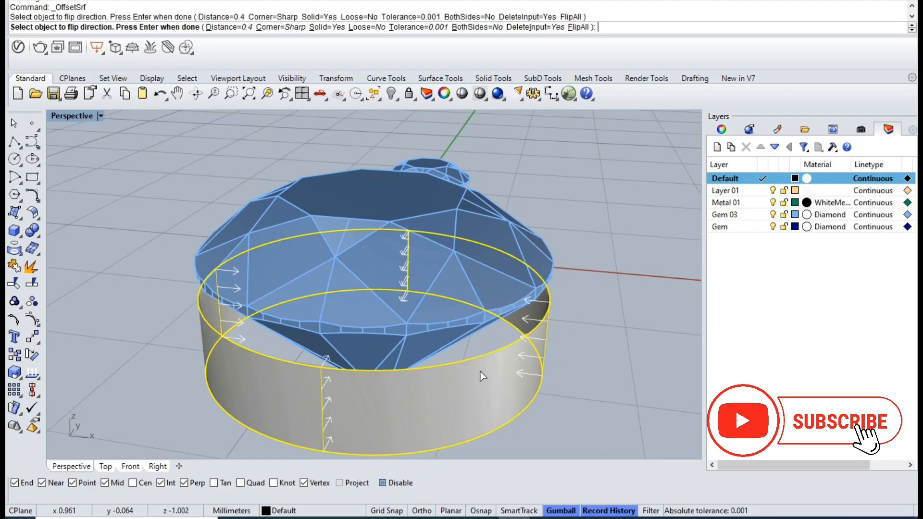
key(Return)
- Draw a circle from the small gem's centre out to its edge in the Top view, using wireframe display
right_drag(481, 372, 340, 383)
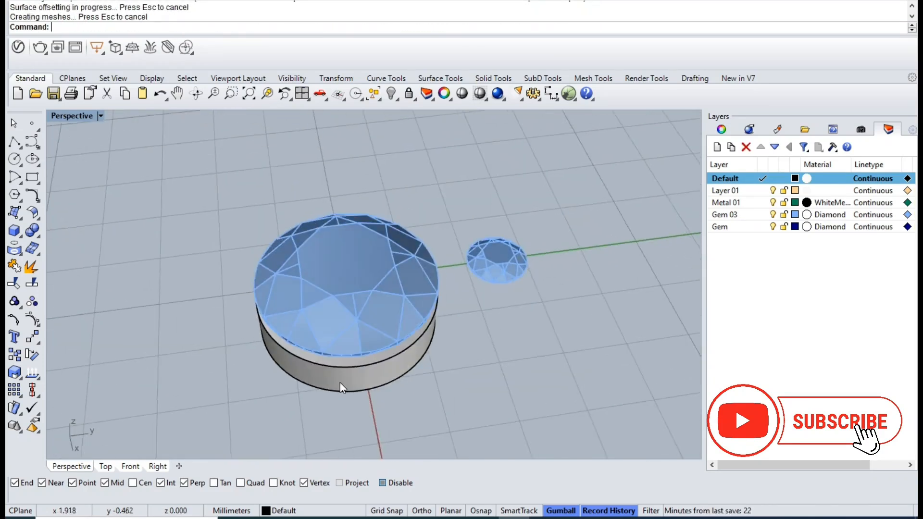
click(475, 275)
key(ctrl+F1)
scroll(466, 279, down, 6)
click(487, 270)
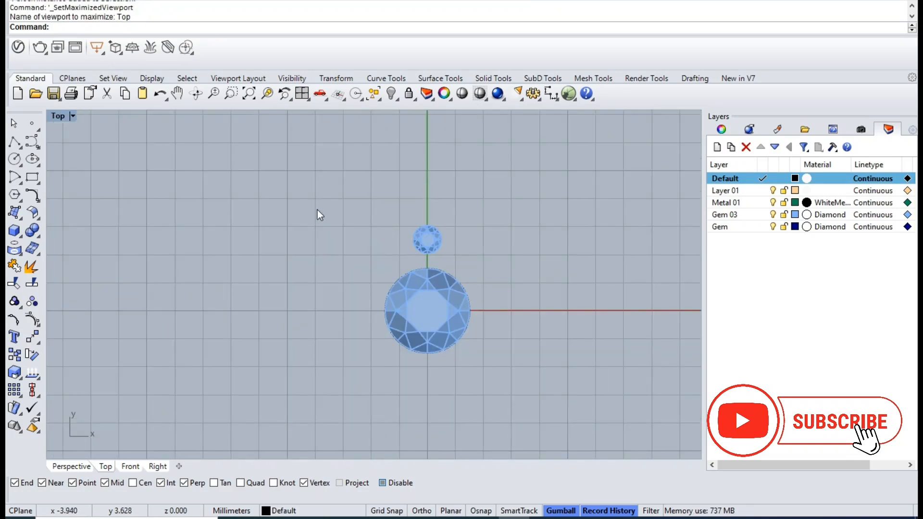
click(15, 161)
scroll(419, 233, up, 10)
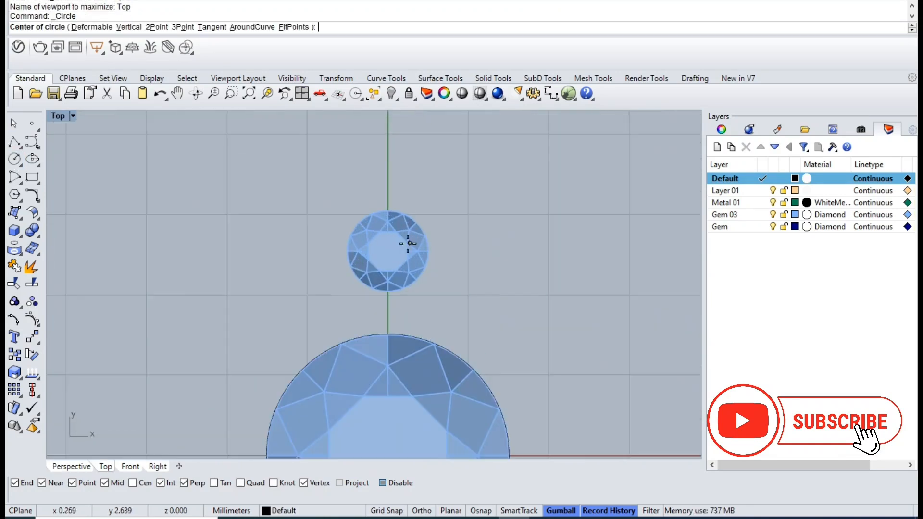
key(ctrl+alt+w)
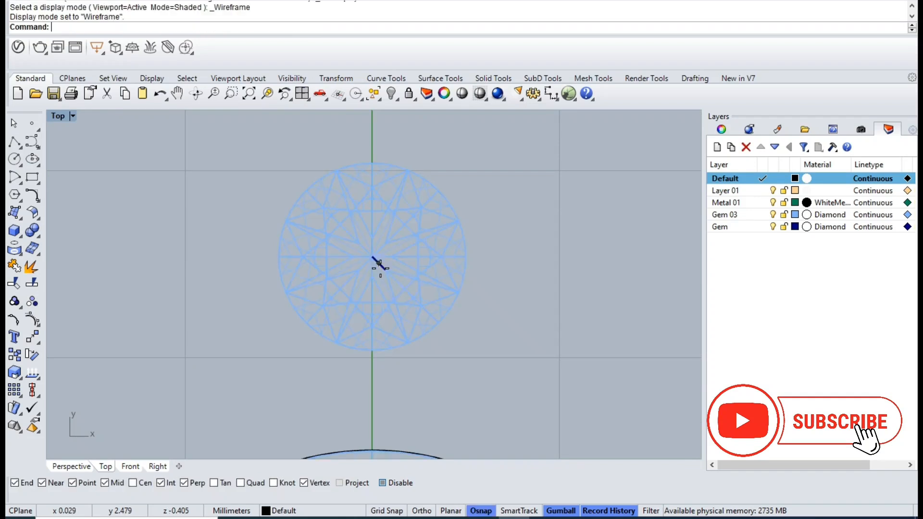
click(373, 257)
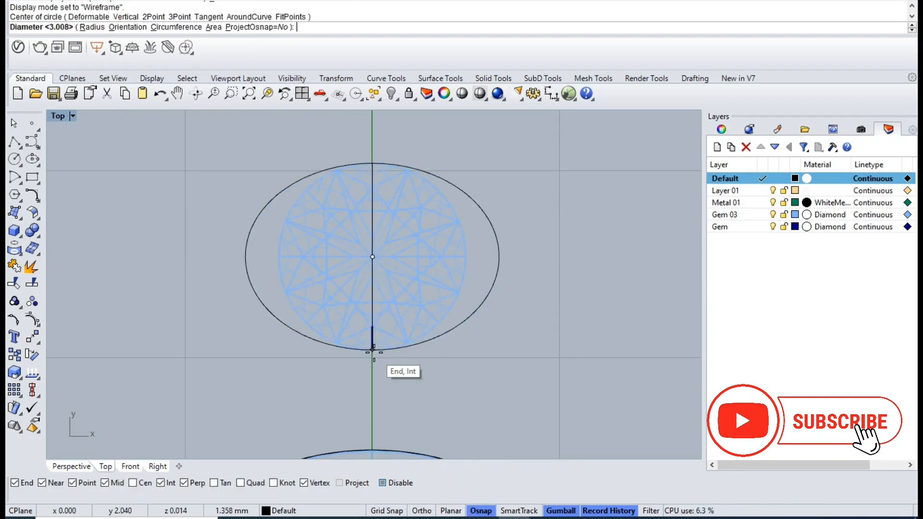
key(Escape)
- Select only the small gem's circle and raise it in the Right view to just beneath the gem's girdle
drag(239, 156, 567, 394)
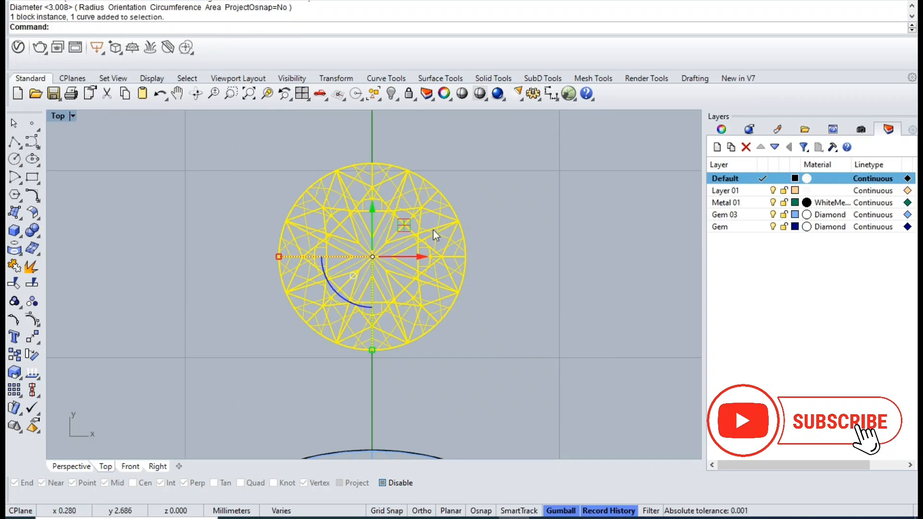
ctrl+click(413, 194)
click(303, 94)
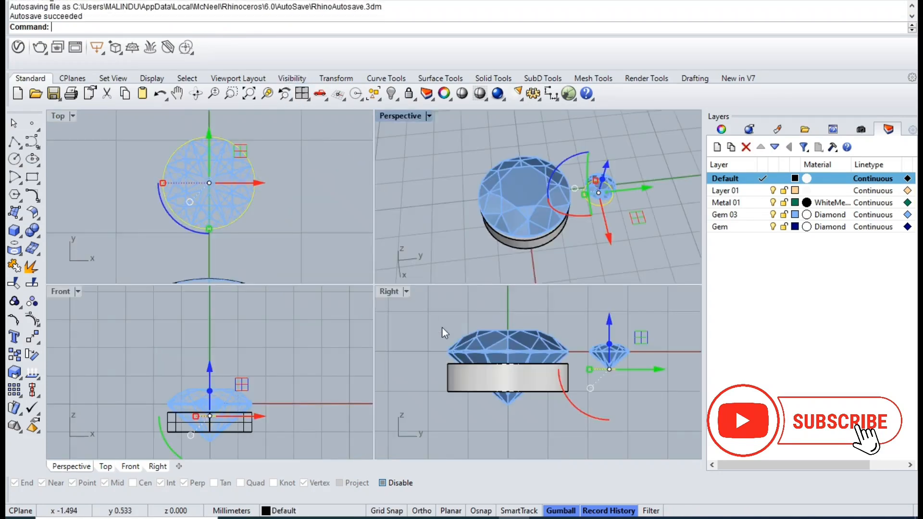
double_click(391, 291)
scroll(490, 260, up, 5)
drag(565, 216, 558, 319)
- Extrude the small gem's circle downward 0.5 mm as an open surface and delete the source curve
key(ctrl)
key(ctrl+z)
right_click(559, 320)
text(.6)
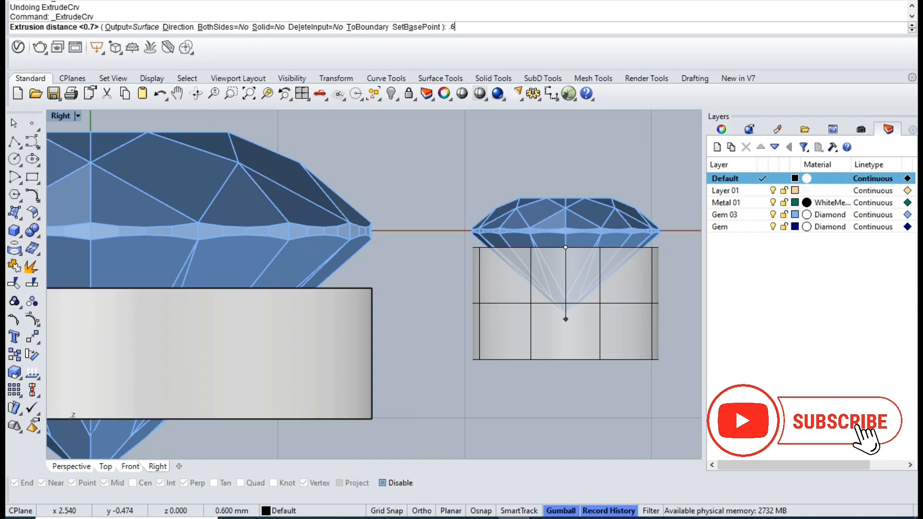
key(BackSpace)
text(5)
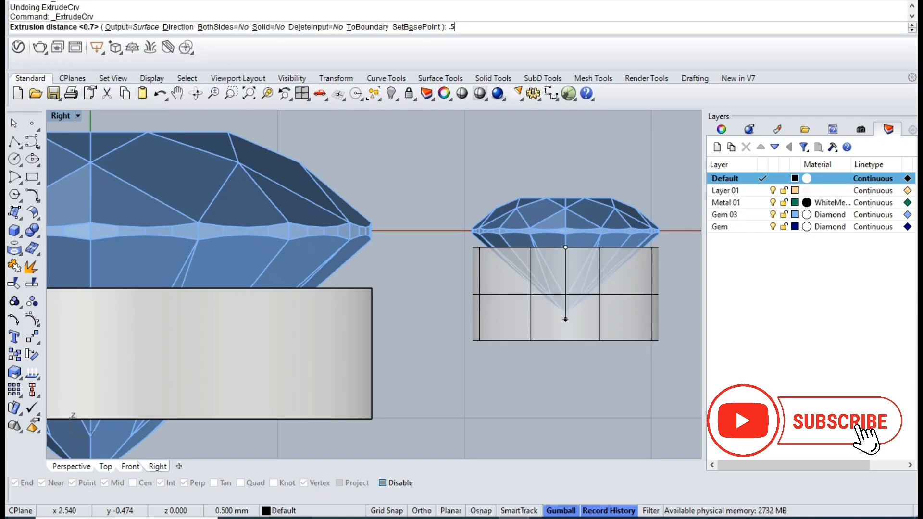
key(Return)
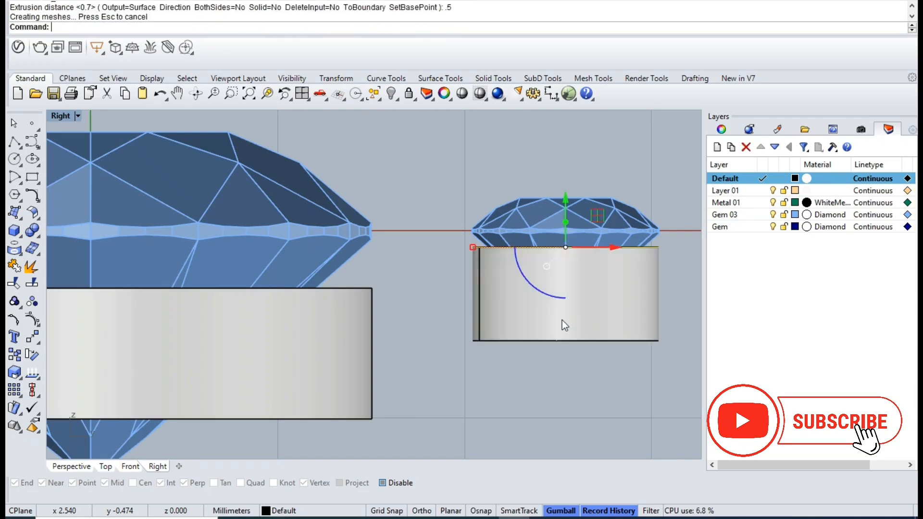
key(ctrl+F4)
key(Delete)
- Try offsetting the small cylinder wall inward 0.3 mm as a solid, and undo the offset
click(481, 296)
click(267, 94)
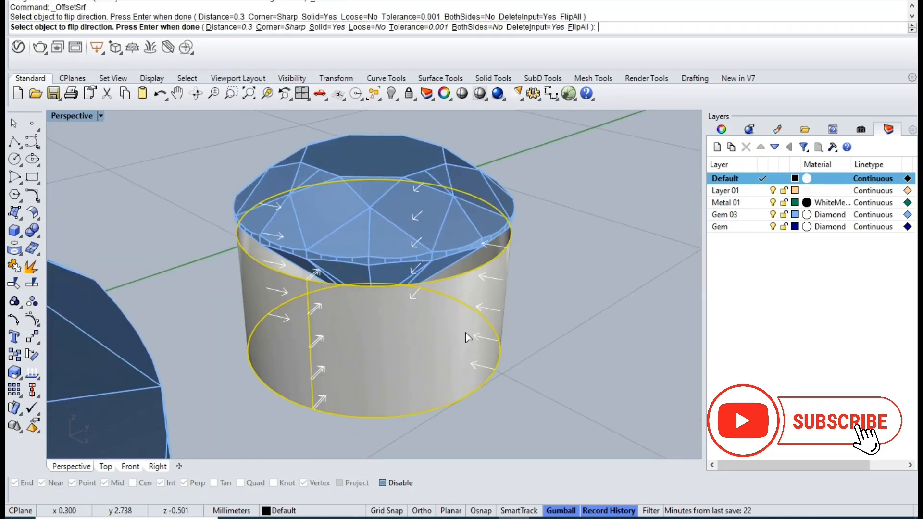
key(Return)
key(ctrl+z)
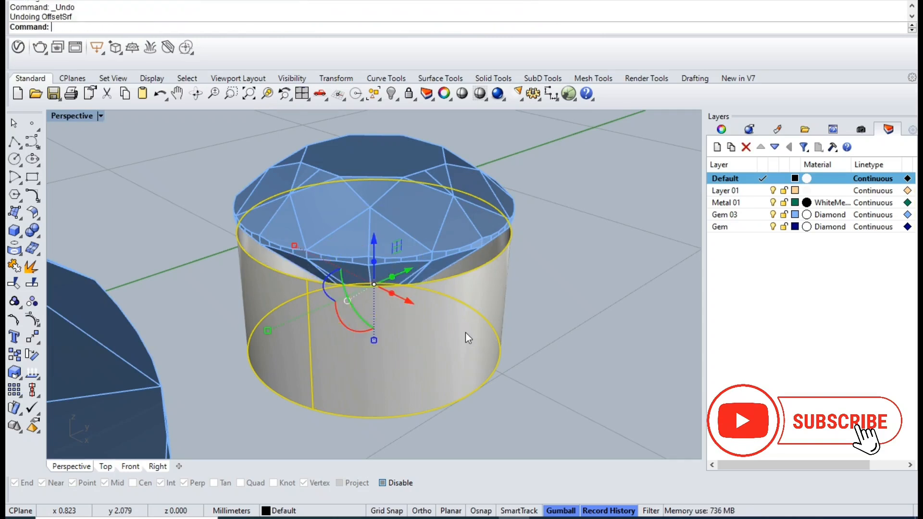
- Offset the small cylinder wall inward 0.2 mm as a solid ring
key(Return)
click(471, 335)
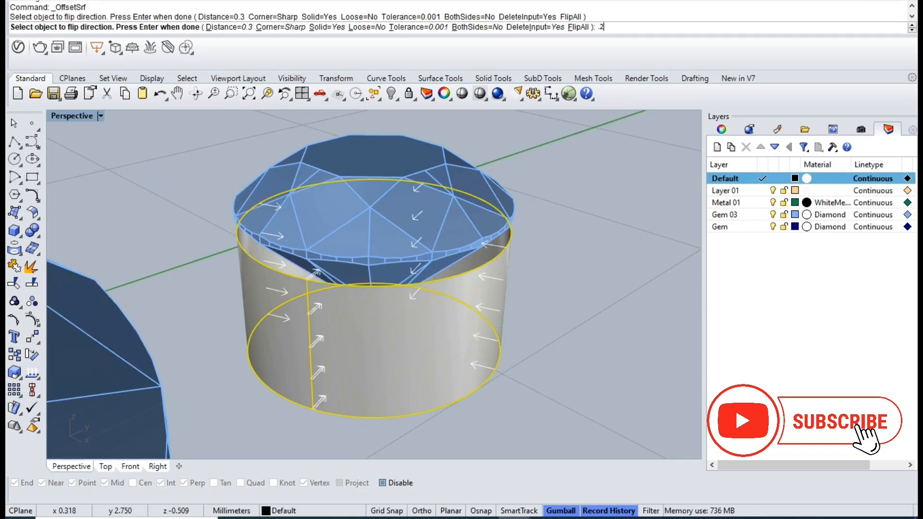
text(.2)
key(Return)
- Group the small gem with the solid ring beneath it
shift+click(441, 258)
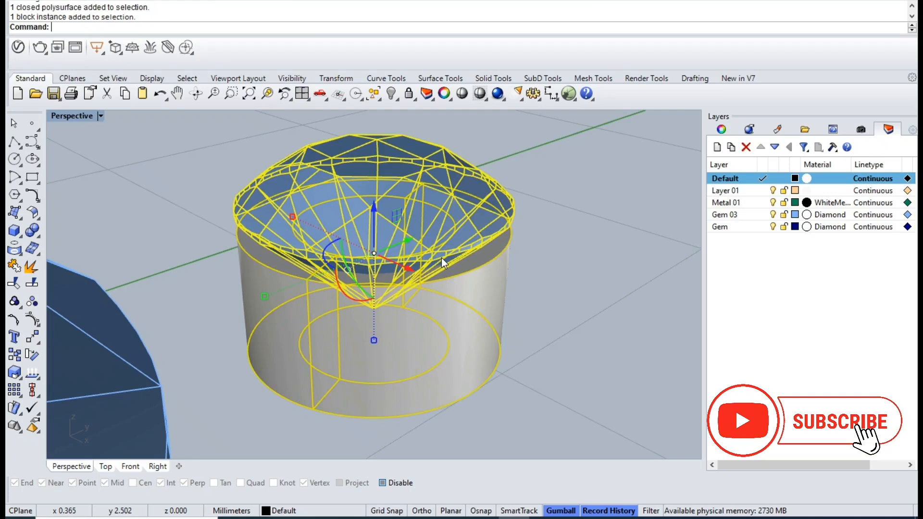
key(ctrl+g)
click(543, 319)
scroll(345, 313, down, 6)
right_drag(345, 313, 235, 331)
click(195, 345)
key(Escape)
- Move the small gem group in the Top view along the Y axis up against the large gem's edge
click(408, 314)
key(ctrl+F1)
drag(412, 262, 413, 305)
- Tilt and reposition the small gem group in the Right view so it leans against the large gem's setting
click(304, 93)
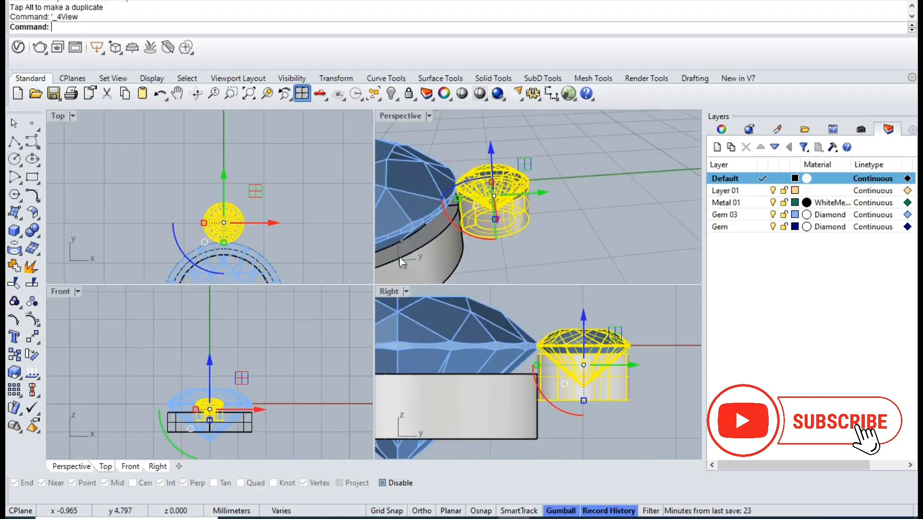
double_click(386, 293)
drag(438, 313, 426, 306)
click(486, 302)
drag(461, 224, 447, 302)
drag(510, 353, 444, 286)
click(429, 299)
- Create a polar array of the small gem group around the origin with 10 items filling 360 degrees
key(ctrl+F1)
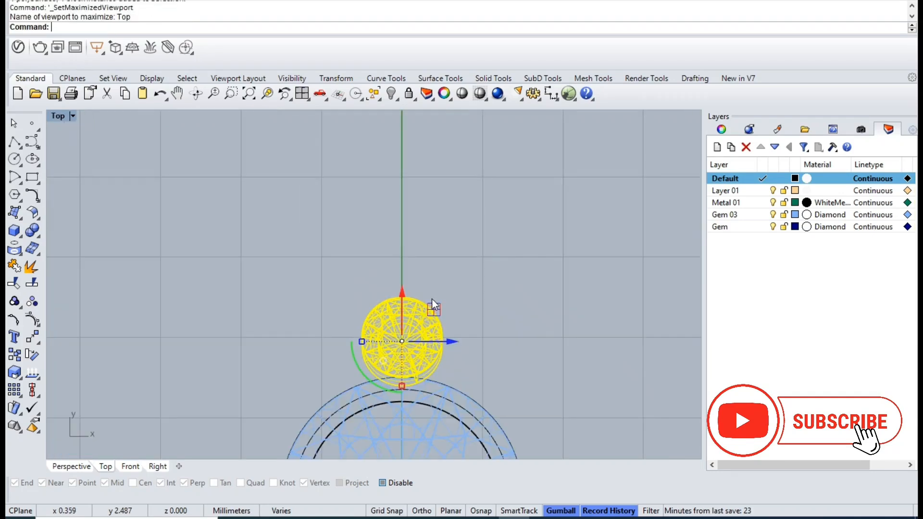
text(ArrayPolar)
key(Return)
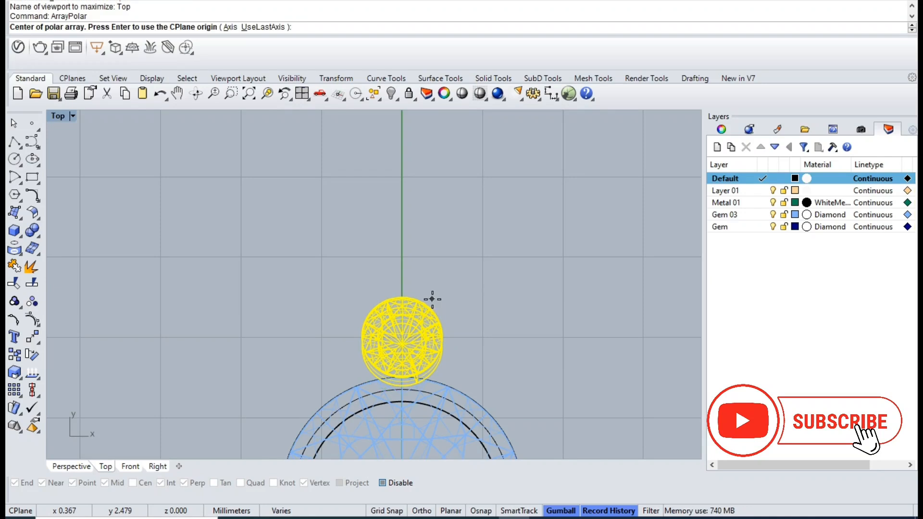
text(0)
key(Return)
key(Return)
key(Return)
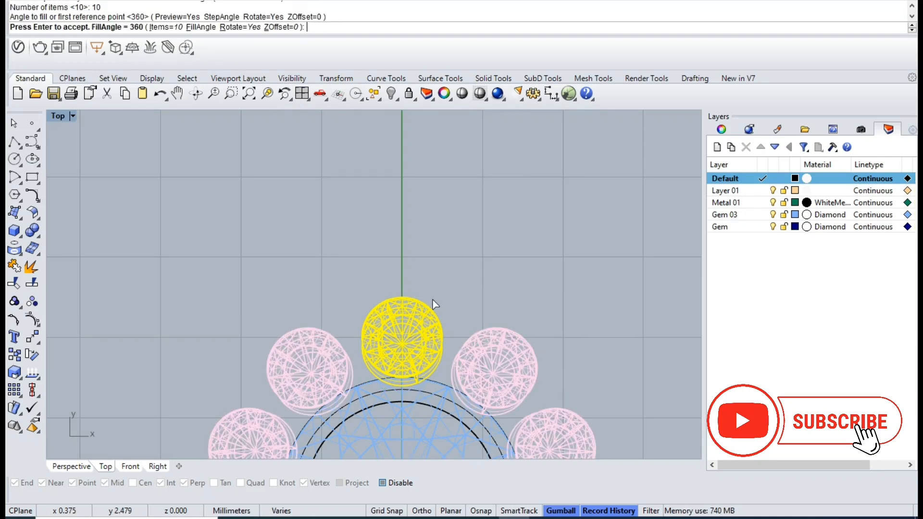
key(Return)
- Create a new layer and move the large central gem onto it
scroll(447, 263, down, 4)
right_drag(454, 303, 436, 198)
click(573, 202)
scroll(572, 202, down, 2)
scroll(529, 294, up, 3)
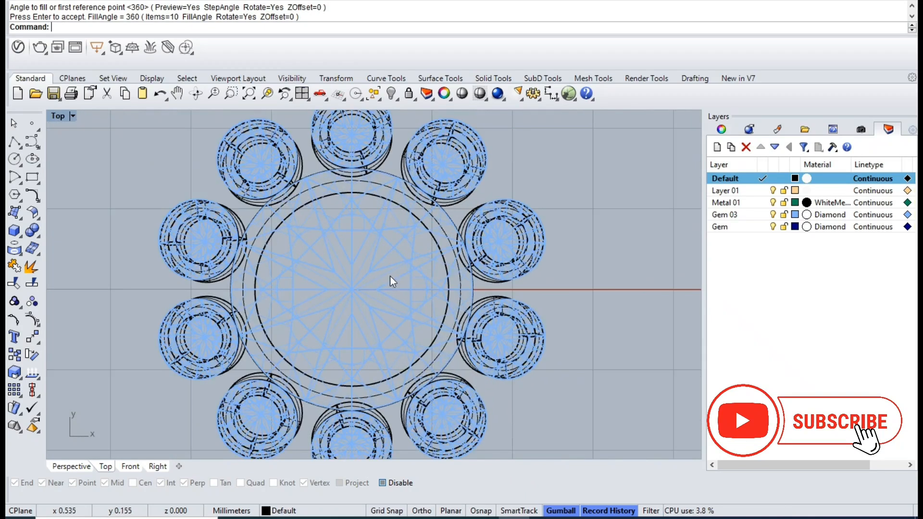
click(376, 273)
right_click(775, 272)
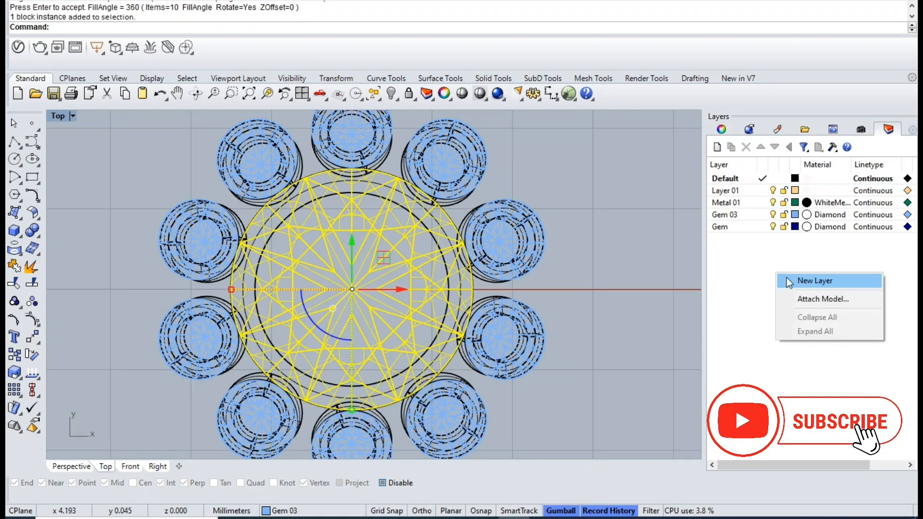
click(789, 278)
right_click(762, 240)
click(810, 461)
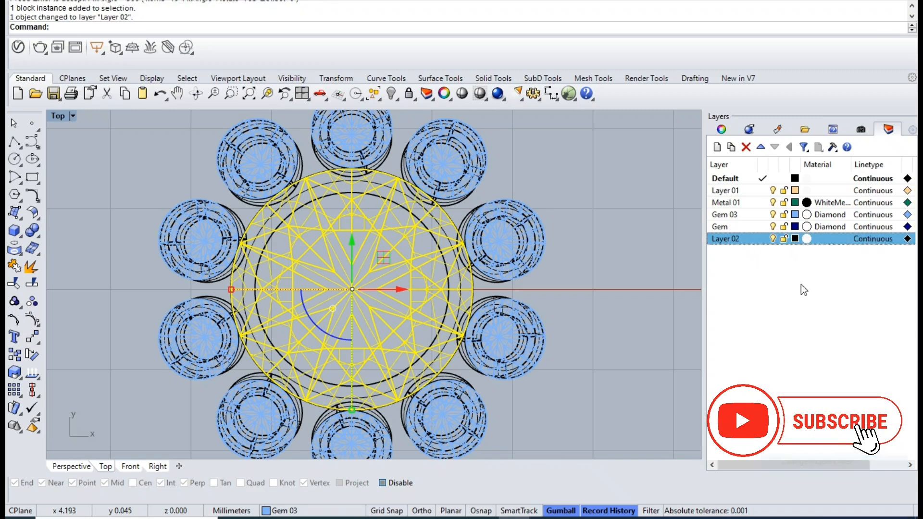
- Change the colour of Layer 02 to blue so the large central gem displays in that colour
click(795, 239)
click(821, 384)
click(782, 409)
click(580, 248)
right_drag(447, 236, 479, 296)
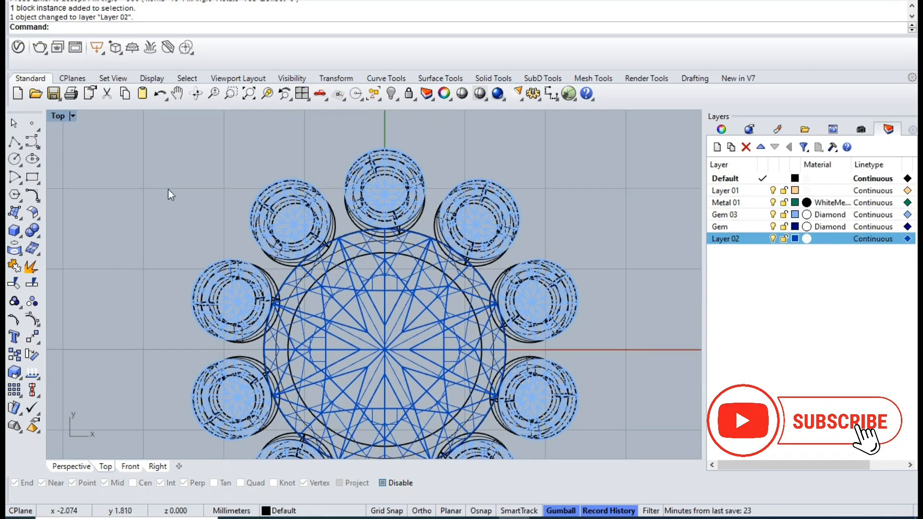
- Draw a straight polyline from the origin outward along the X axis, past the outer gems
click(13, 143)
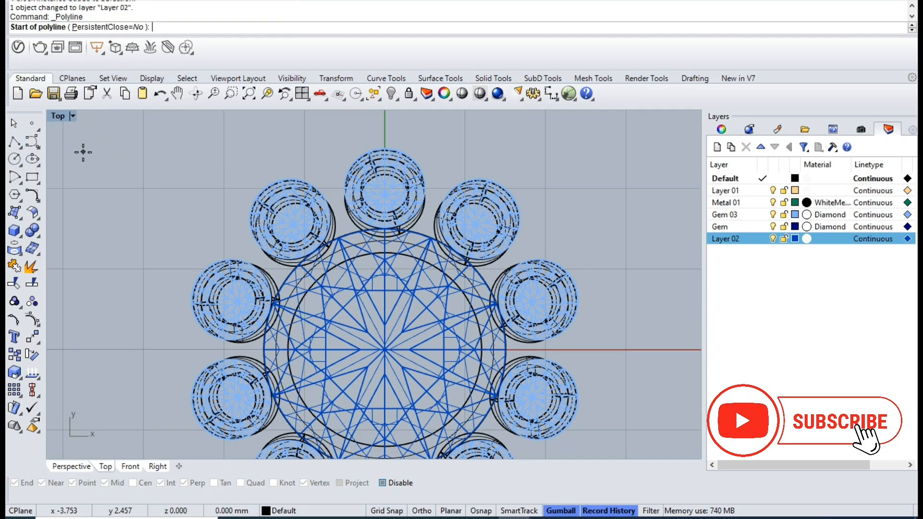
key(Return)
scroll(128, 190, down, 3)
click(592, 277)
key(Return)
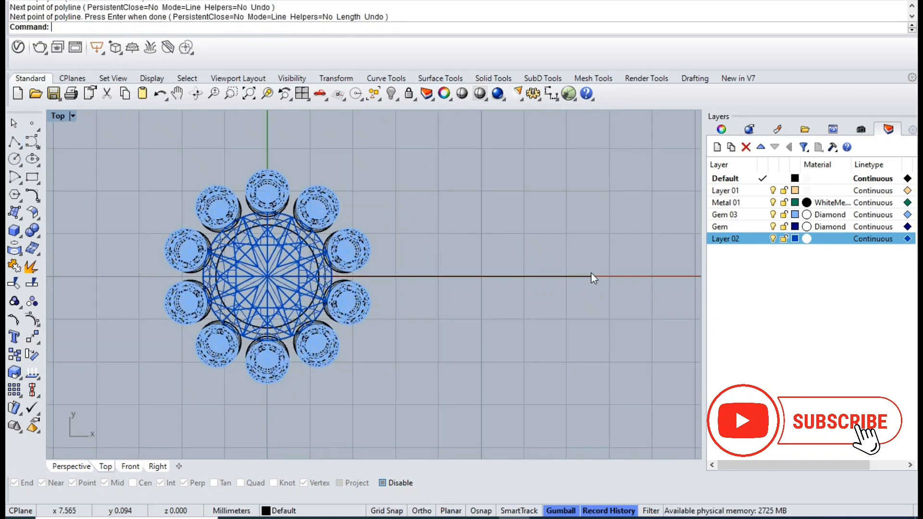
- Draw a 0.45 mm diameter circle centred on the X-axis line, beside the large gem's edge and between two small gems
click(14, 159)
scroll(342, 243, up, 5)
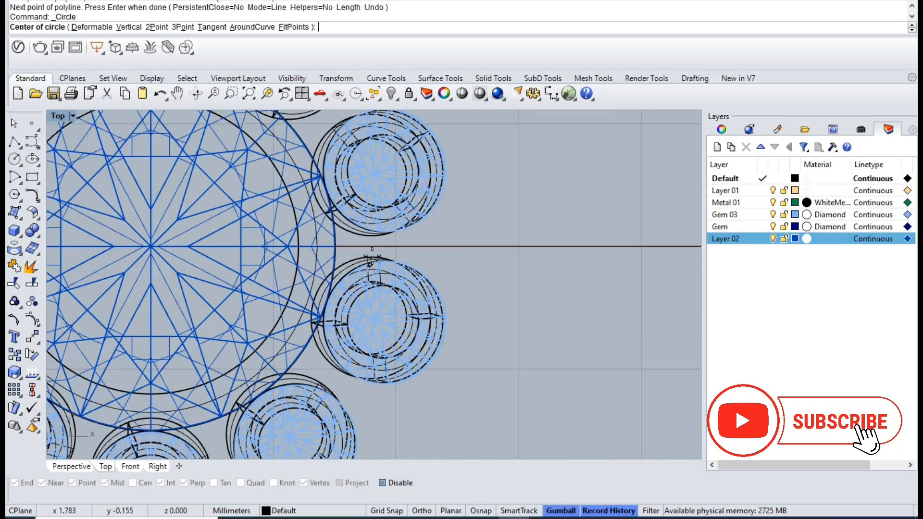
click(339, 243)
text(.5)
key(BackSpace)
key(BackSpace)
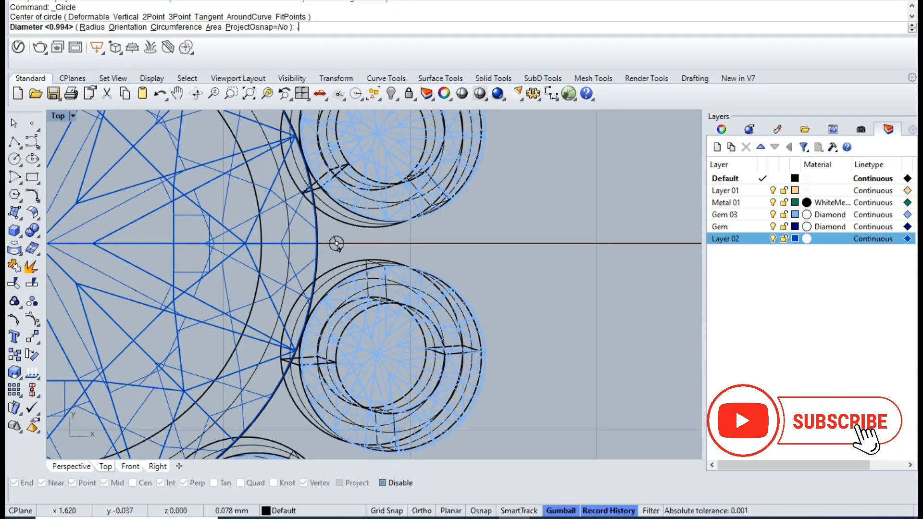
text(.45)
key(Return)
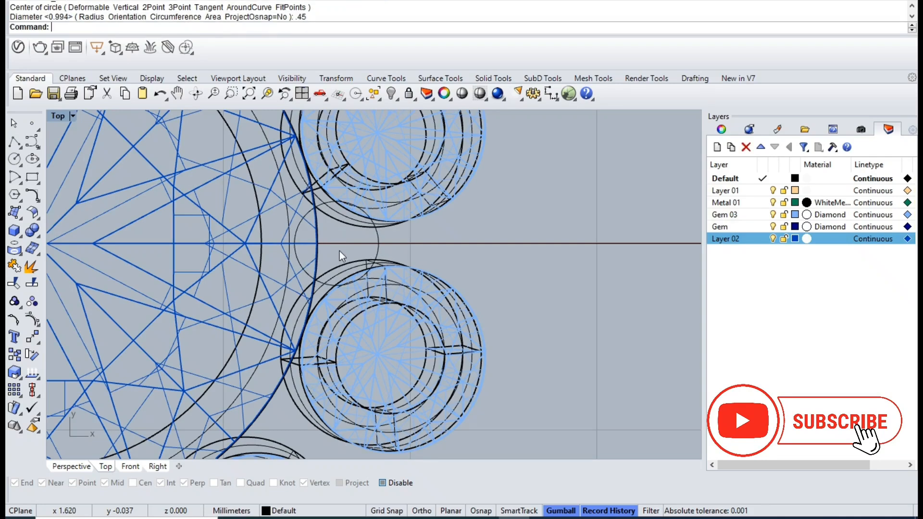
- Align the circle with the base of the seats and extrude it as a solid prong rising above the large gem's girdle
click(375, 244)
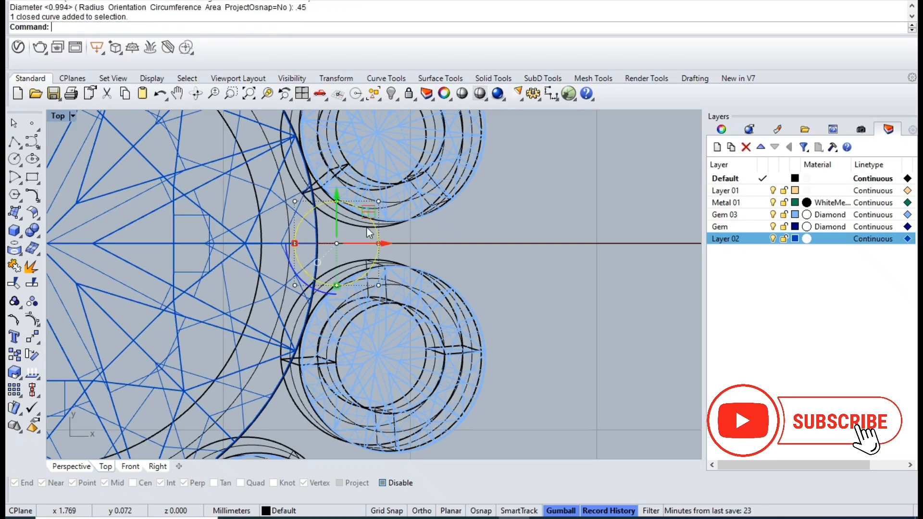
click(302, 95)
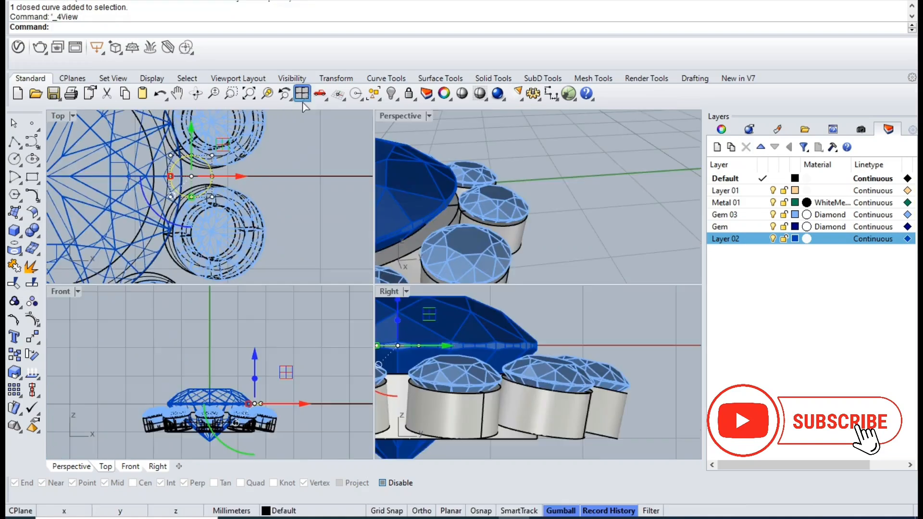
double_click(395, 291)
click(36, 397)
click(74, 397)
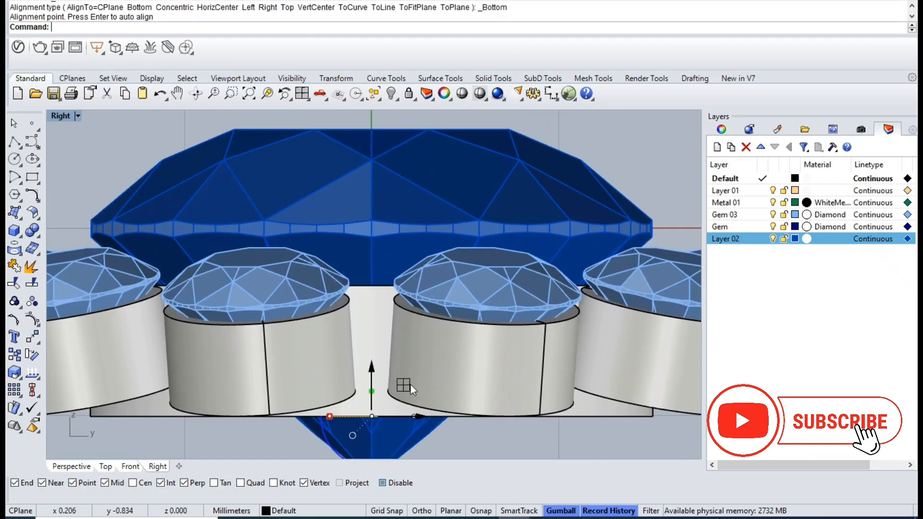
key(Return)
click(412, 186)
- Delete the source circle left over from the prong extrusion
key(ctrl+F4)
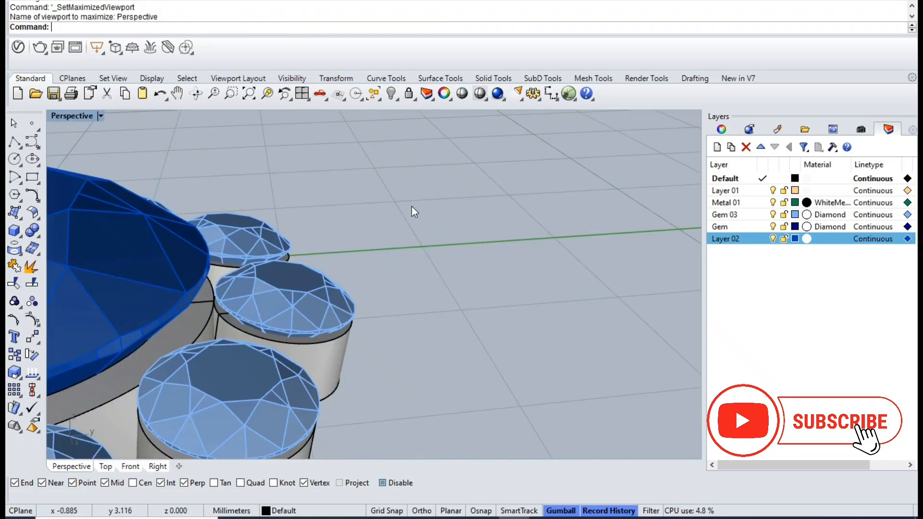
click(273, 97)
scroll(452, 250, down, 5)
right_drag(455, 255, 517, 325)
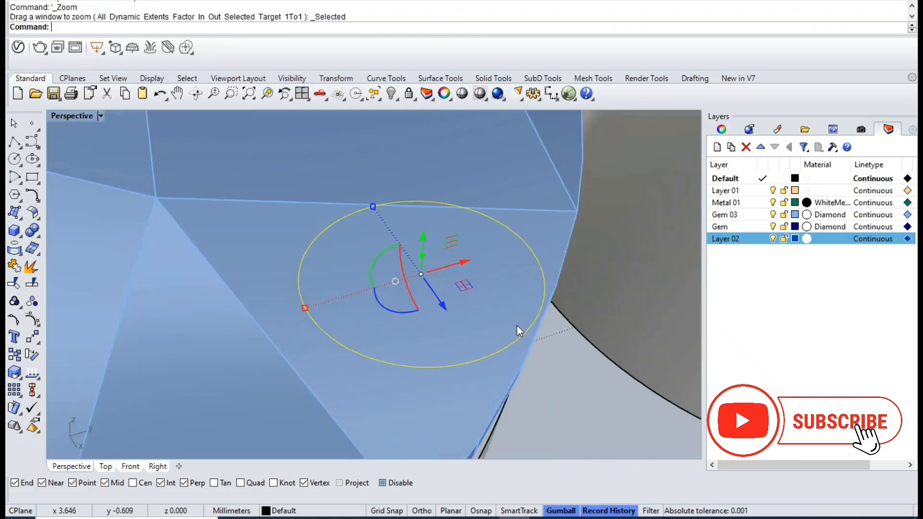
scroll(509, 366, down, 9)
right_drag(510, 366, 556, 327)
key(Delete)
scroll(553, 334, down, 8)
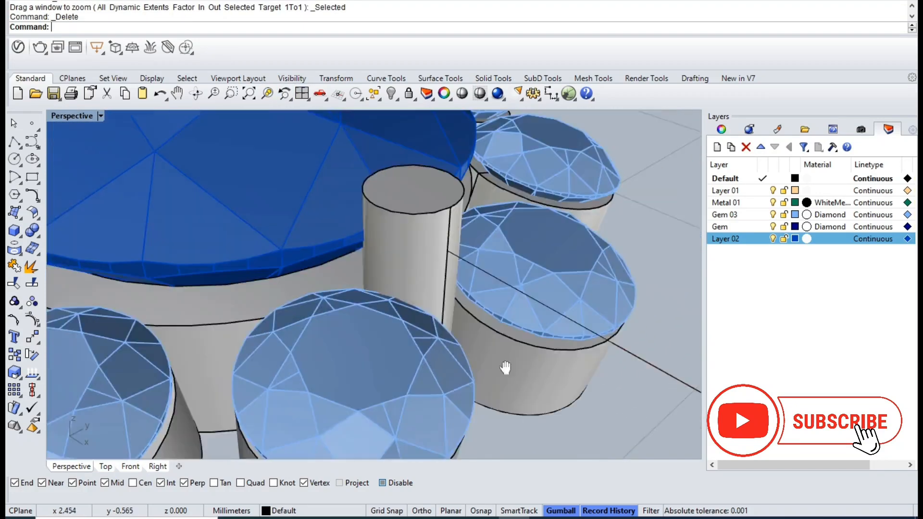
- Fillet the top edge of the prong with a radius of 0.2
key(ctrl+f)
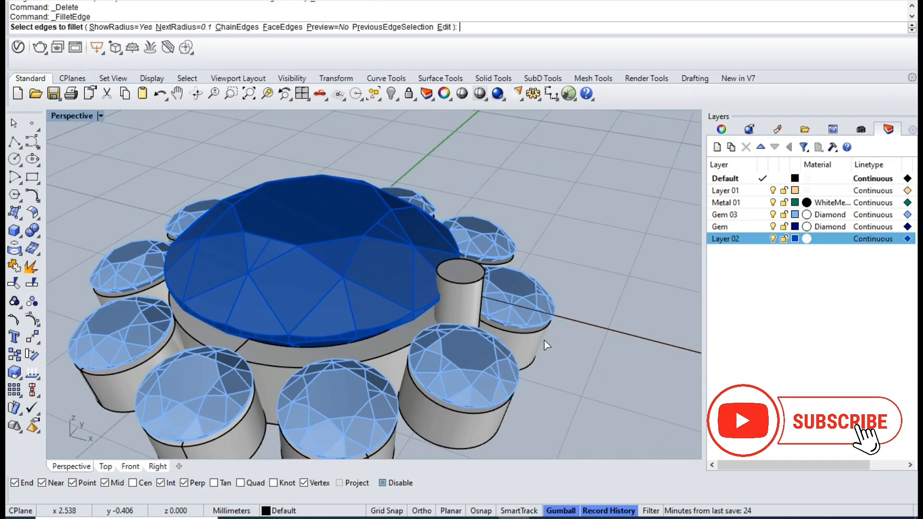
text(.2)
key(Return)
click(469, 285)
key(Return)
key(Return)
scroll(469, 281, up, 5)
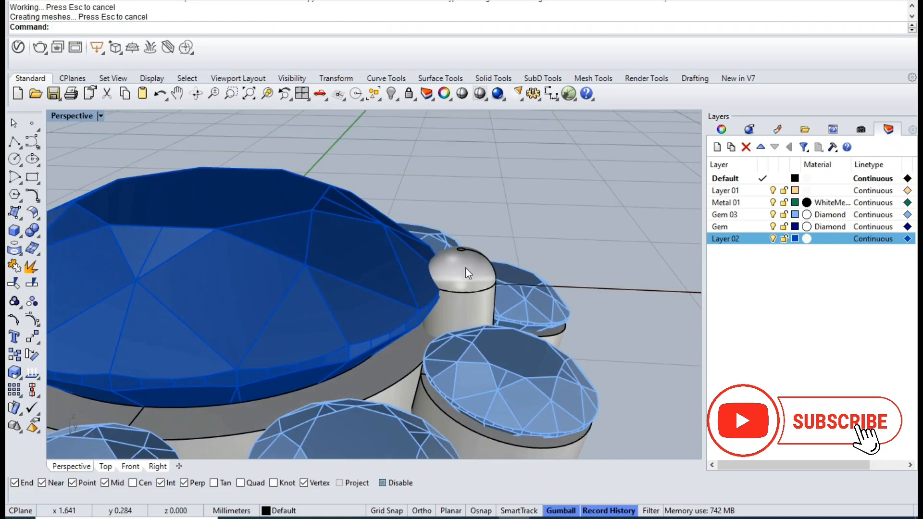
- Select the rounded top surfaces of the prong and raise them to lengthen it
click(465, 267)
scroll(462, 272, up, 6)
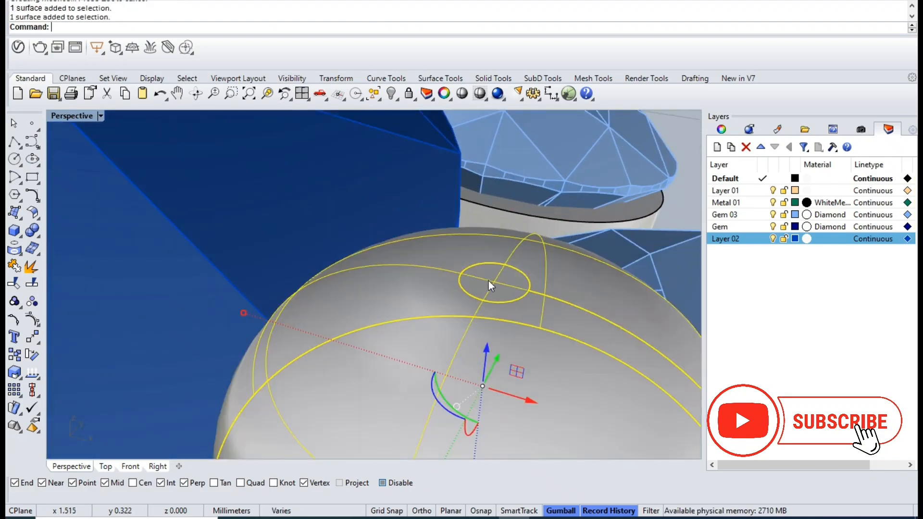
scroll(488, 281, down, 5)
drag(498, 235, 499, 202)
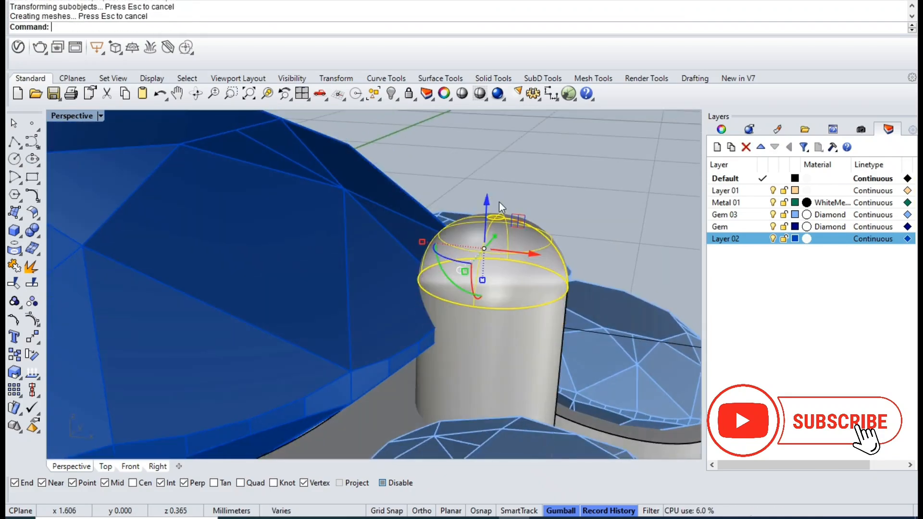
scroll(498, 206, down, 4)
scroll(486, 337, up, 3)
- Duplicate the prong outward along the X axis in the Top view and scale the copy down to fit between the small gems
key(ctrl+F1)
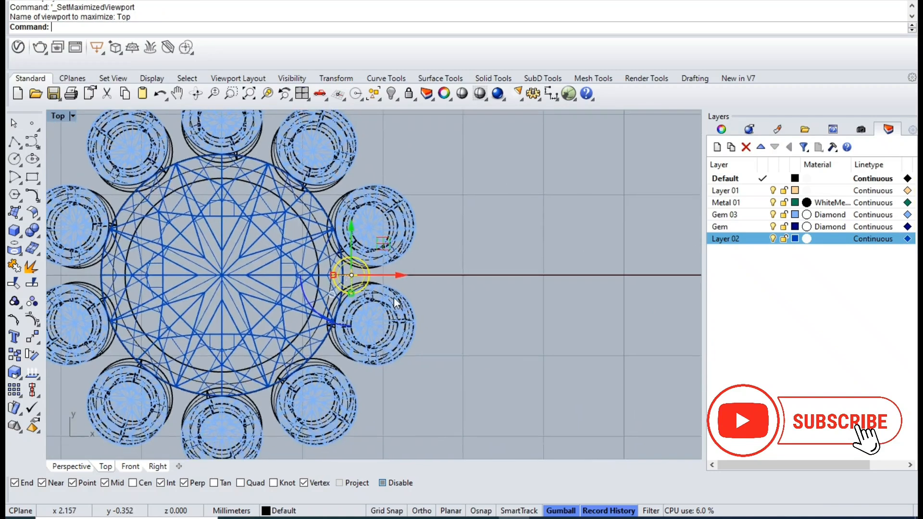
scroll(387, 281, up, 3)
drag(379, 270, 461, 277)
scroll(410, 286, up, 3)
shift+drag(356, 261, 368, 263)
drag(475, 262, 445, 262)
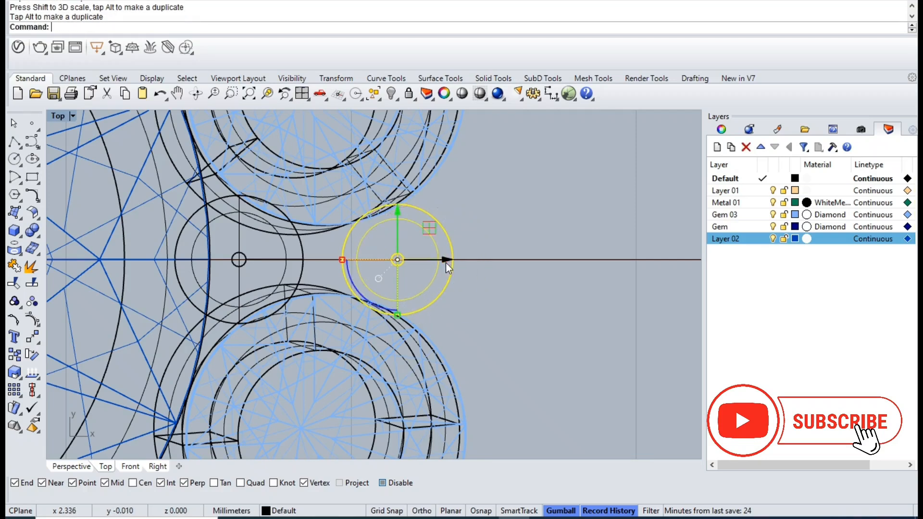
- Lower the outer prong slightly in the Front view toward the base of the small gem seats
click(302, 93)
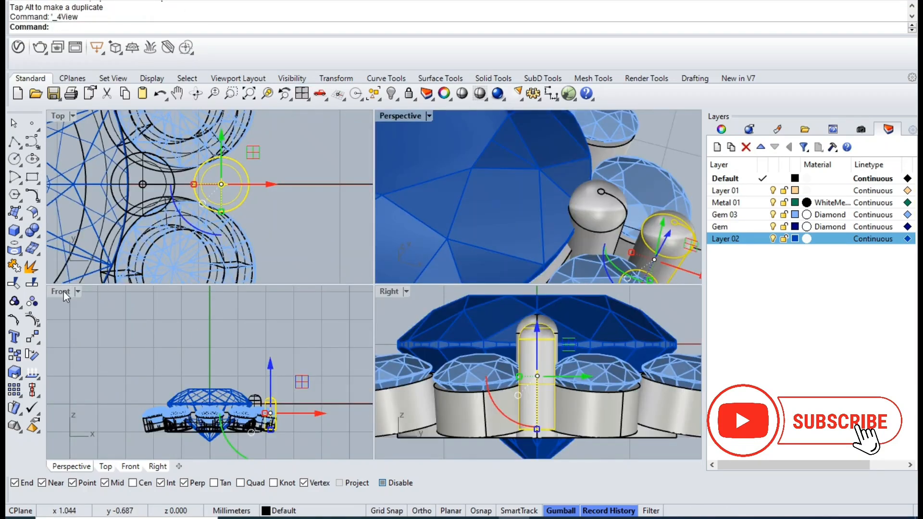
double_click(64, 291)
scroll(435, 339, up, 8)
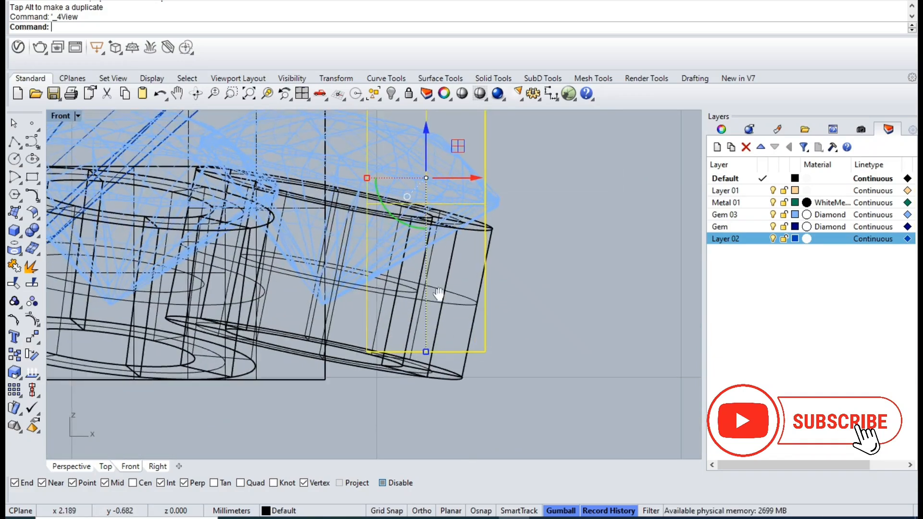
right_drag(439, 294, 427, 324)
scroll(424, 260, down, 2)
drag(415, 188, 414, 194)
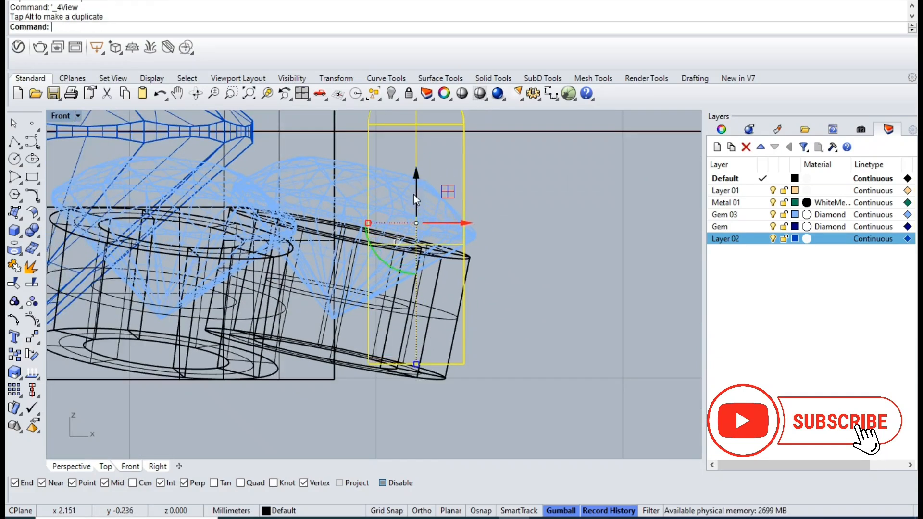
- Rotate the outer prong outward about 11.5 degrees around its lower inner corner to match the tilt of the small seats
right_click(379, 338)
click(368, 365)
scroll(368, 357, down, 10)
key(F8)
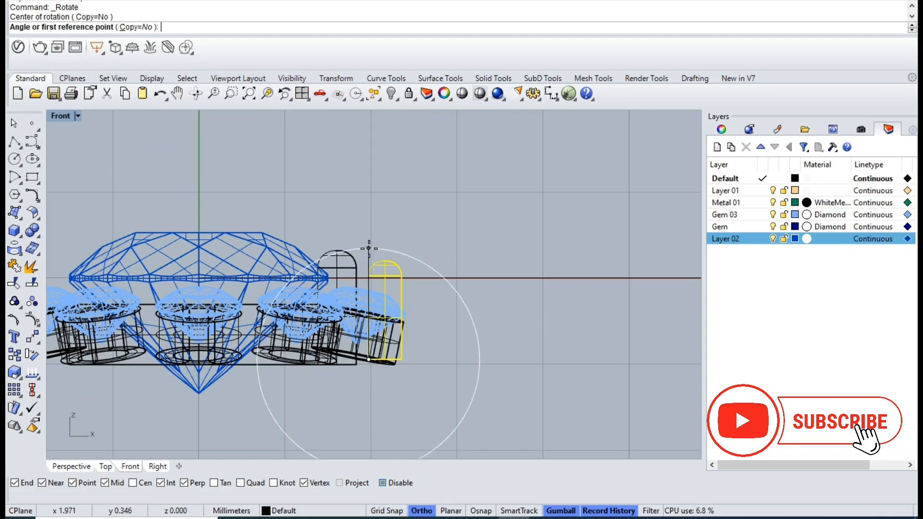
click(369, 249)
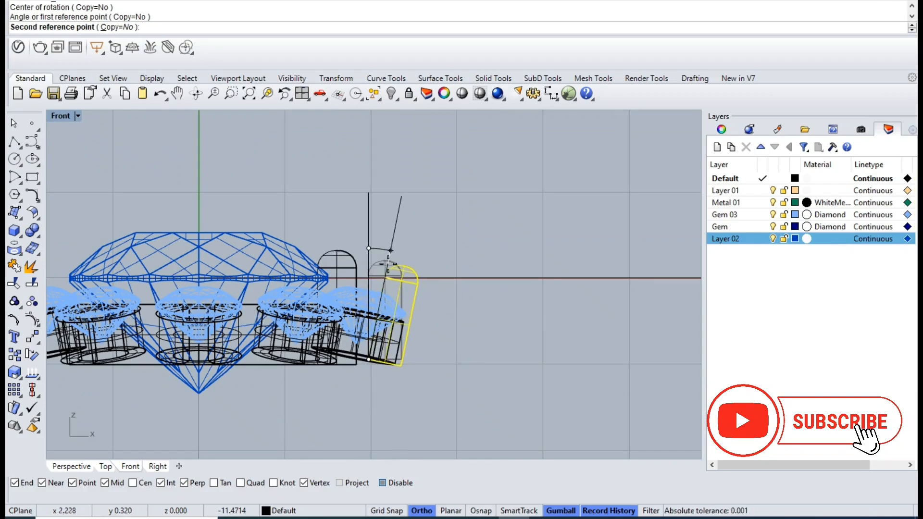
click(388, 264)
- Try to resize the tilted outer prong and undo the scaling
scroll(401, 330, up, 6)
ctrl+drag(374, 352, 381, 370)
key(ctrl+z)
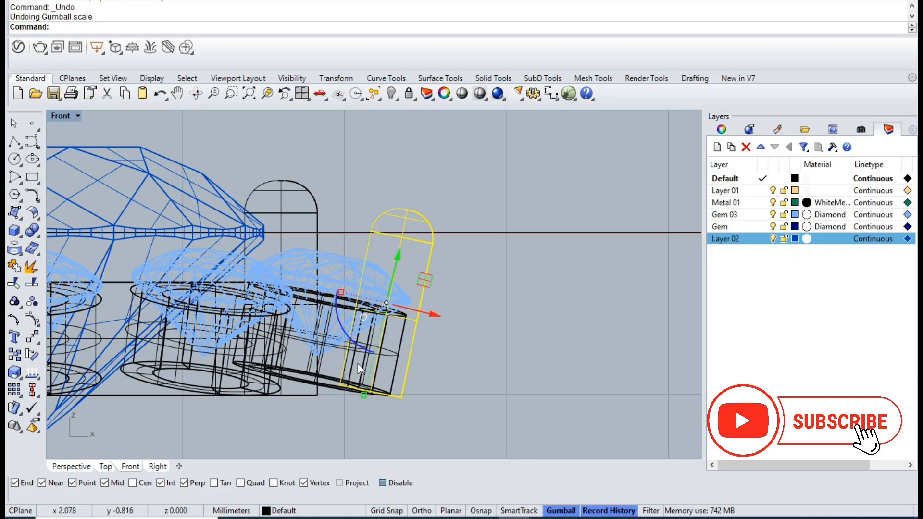
- Relocate the outer prong's gumball and lower the prong along its tilted axis in the Front view
scroll(372, 340, up, 3)
ctrl+drag(382, 306, 382, 314)
scroll(382, 314, down, 7)
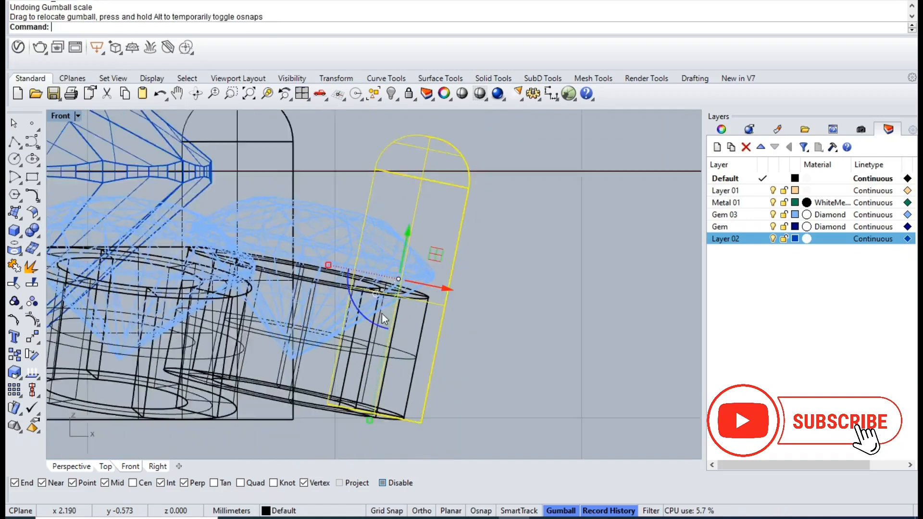
drag(374, 383, 388, 345)
drag(401, 249, 395, 287)
- Adjust the outer prong's height and position in the Perspective view so it fits closely between the two small gems
key(ctrl+F4)
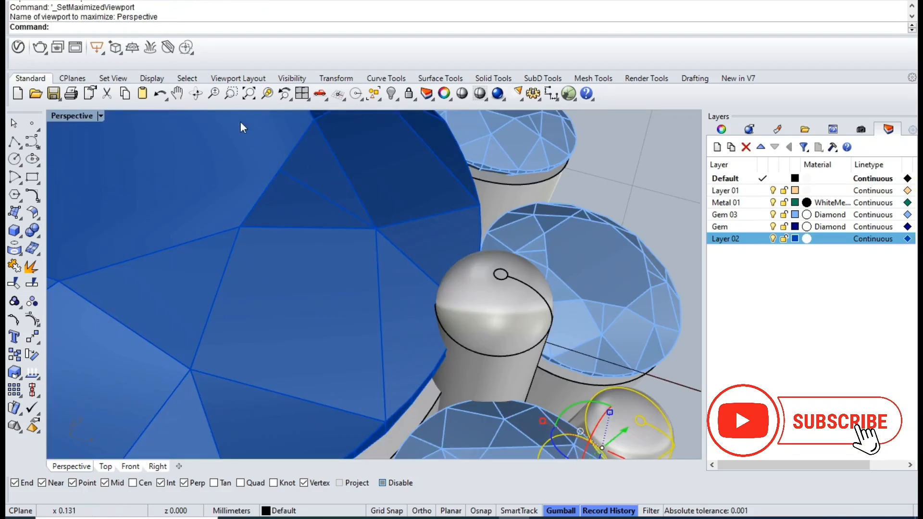
click(267, 93)
drag(389, 229, 391, 214)
drag(390, 321, 388, 329)
right_drag(406, 272, 472, 364)
scroll(423, 292, up, 4)
drag(426, 298, 397, 289)
drag(395, 289, 395, 288)
right_drag(395, 288, 371, 171)
drag(372, 357, 362, 366)
right_drag(362, 366, 452, 379)
- Create a polar array of the outer prong around the origin with 10 items filling 360 degrees
key(ctrl+F1)
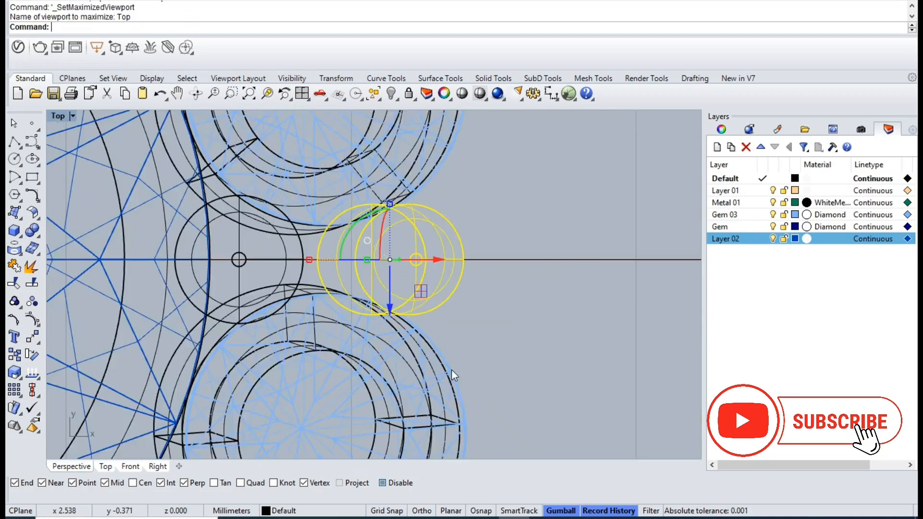
scroll(452, 370, down, 5)
key(Escape)
click(458, 308)
text(ArrayPolar)
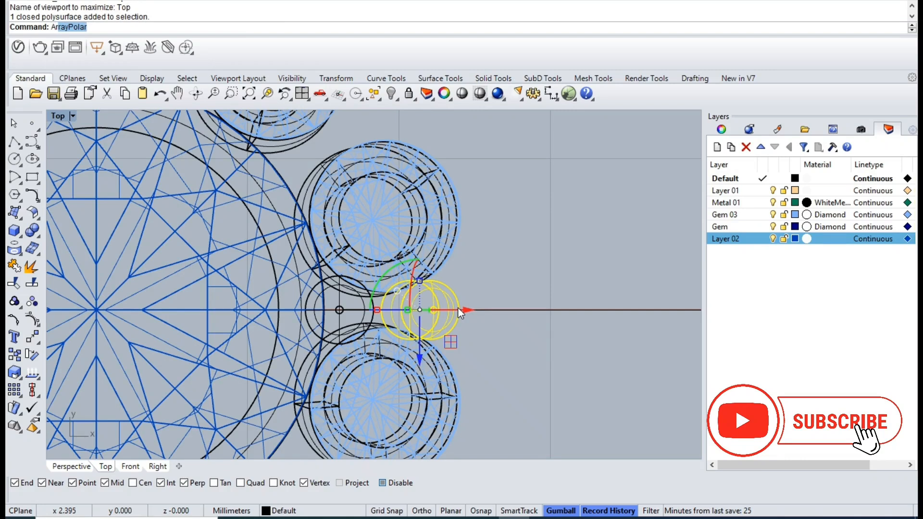
key(Return)
text(0)
key(Return)
key(Return)
key(Return)
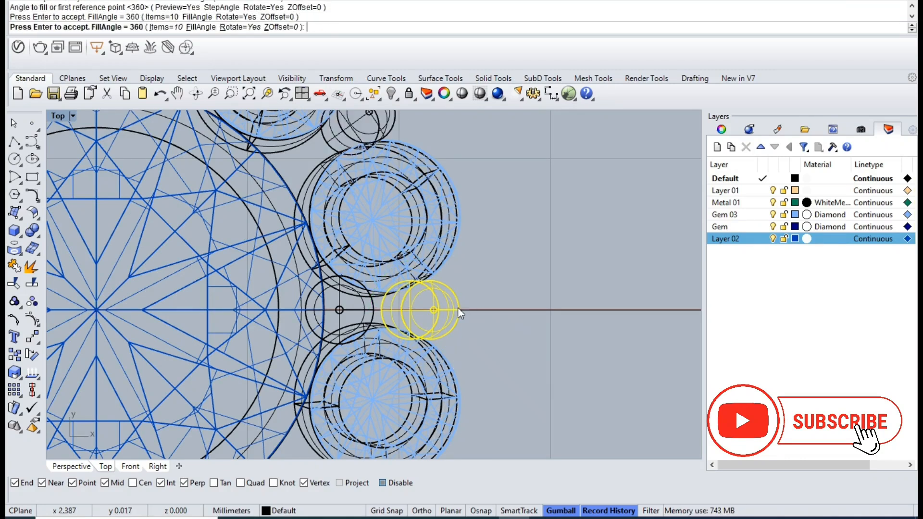
- Create a polar array of the inner prong around the origin with 10 items over 360 degrees
key(Return)
scroll(483, 315, down, 4)
key(Escape)
scroll(354, 254, down, 2)
scroll(418, 304, up, 4)
click(435, 307)
key(Return)
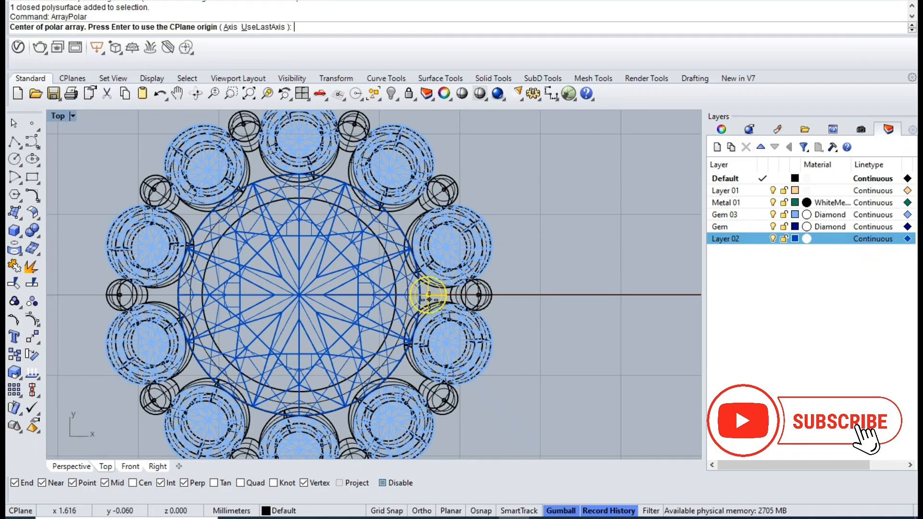
key(Return)
key(Return)
key(Return)
key(Return)
- Group all gems, seats and prongs of the cluster into one object
scroll(430, 304, down, 5)
drag(268, 200, 521, 406)
key(ctrl+g)
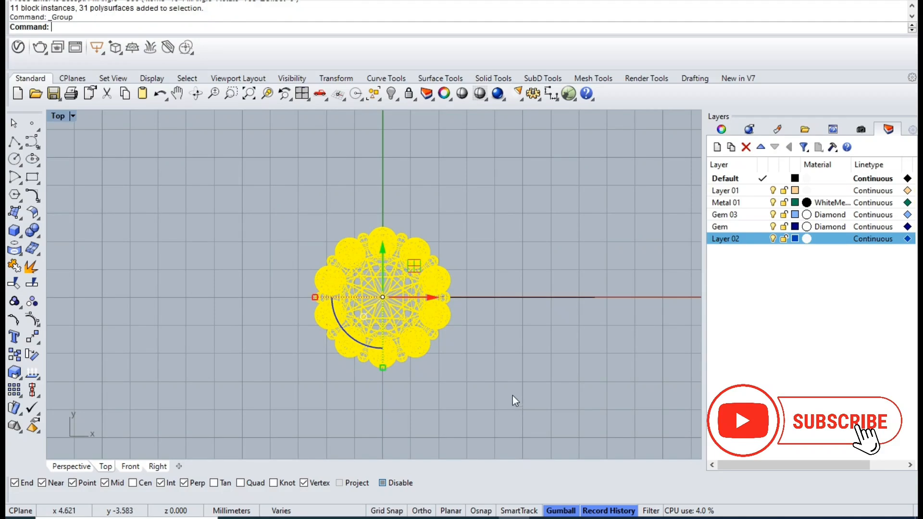
key(Escape)
- Make a copy of the grouped cluster and hide the original
drag(406, 312, 463, 266)
key(alt)
click(404, 344)
key(ctrl+h)
- Move the cluster in the Top view so its edges sit against the positive sides of the X and Y axes
click(433, 280)
right_drag(431, 262, 436, 337)
drag(437, 296, 439, 265)
drag(490, 301, 507, 311)
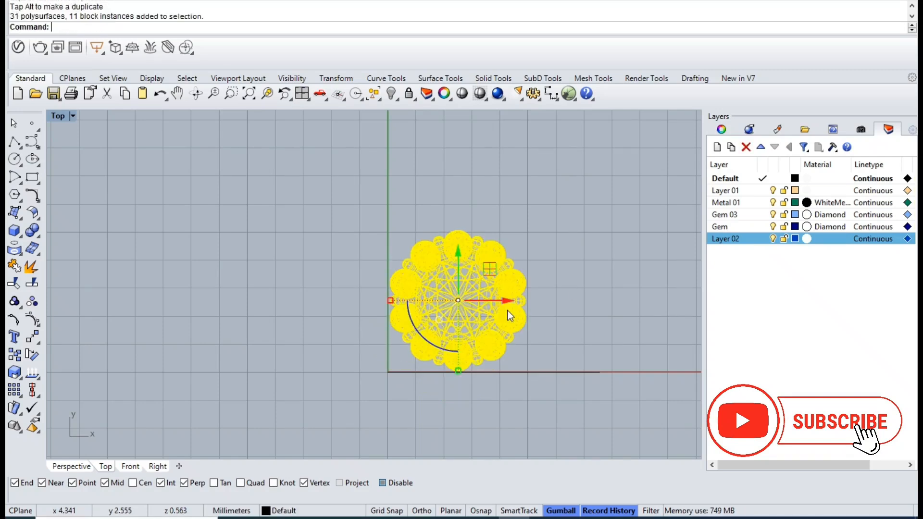
- Mirror a copy of the cluster across the Y axis, starting the mirror plane at the origin
text(mirror)
key(Return)
text(0)
key(Return)
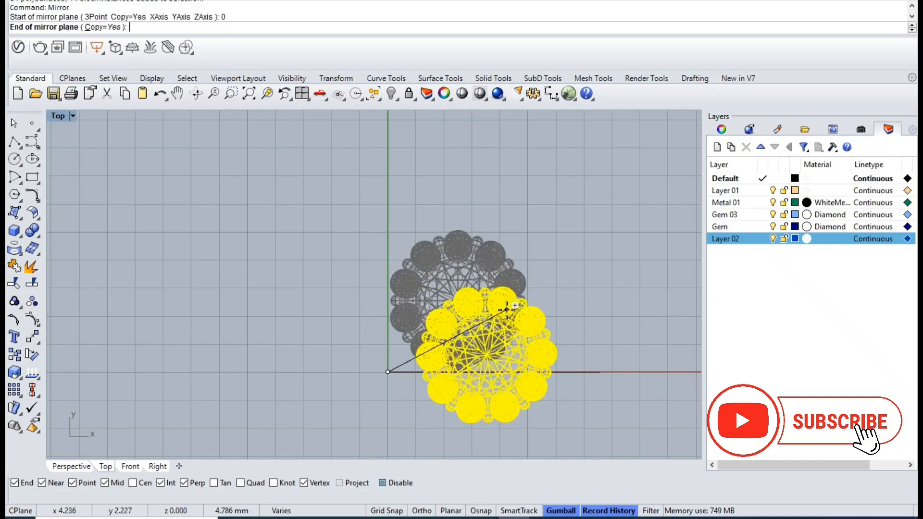
shift+click(448, 201)
drag(507, 301, 505, 308)
key(Escape)
- Select both clusters and move them together along the Y axis, farther above the X axis
scroll(431, 255, down, 4)
right_drag(410, 327, 457, 299)
click(336, 225)
shift+click(460, 240)
drag(427, 249, 422, 208)
key(Escape)
- Draw a circle centred at the origin with a diameter of about 8.43 mm
click(14, 159)
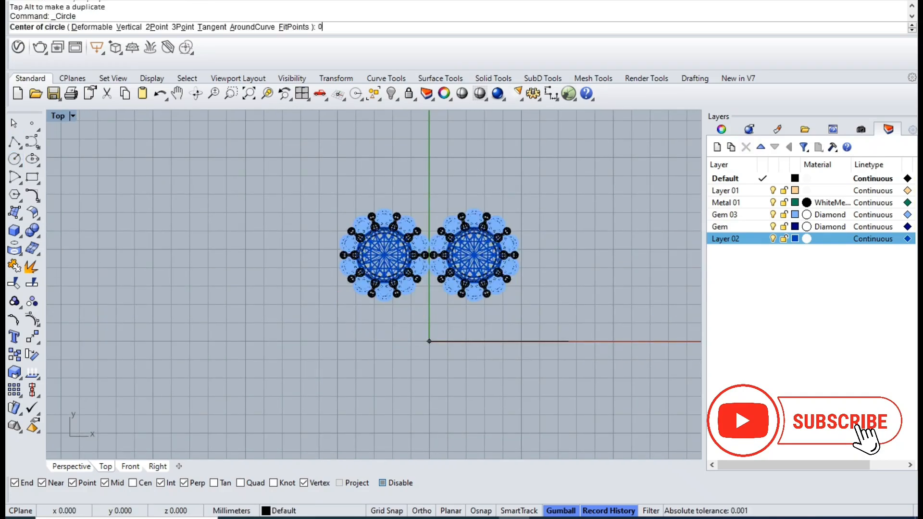
text(0)
key(Return)
key(F8)
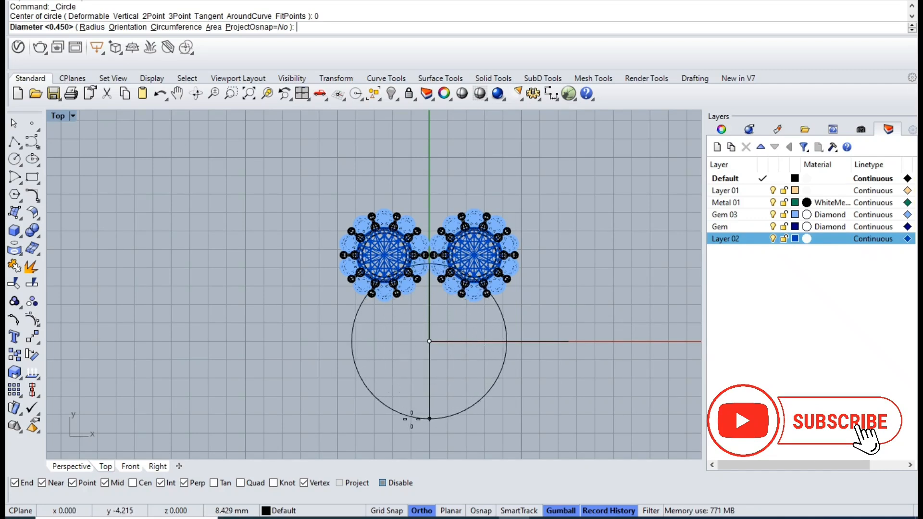
click(423, 418)
- Move the cluster on the positive X side farther up the Y axis so it just overlaps the circle
click(455, 242)
drag(475, 217, 474, 190)
key(Escape)
- Replace the cluster on the negative X side with a mirrored copy of the other cluster across the Y axis, from the origin
click(353, 251)
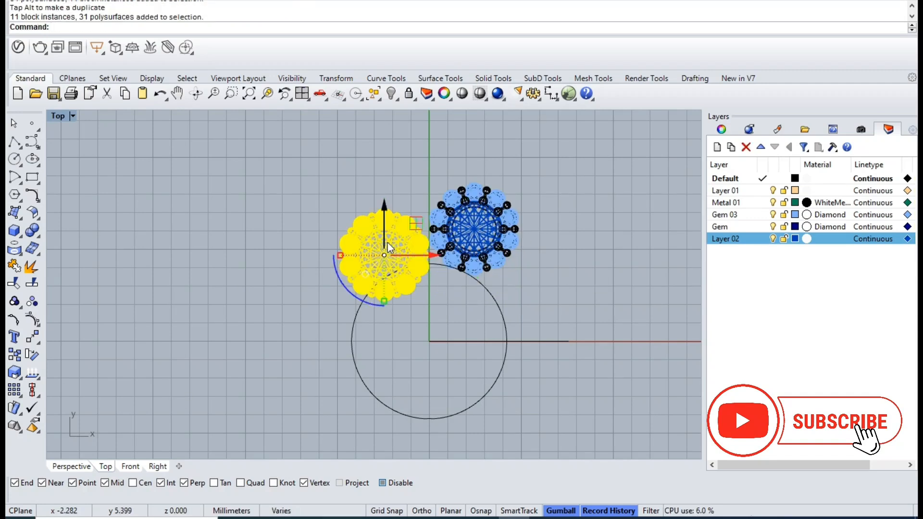
key(Delete)
click(450, 243)
text(mirror)
key(Return)
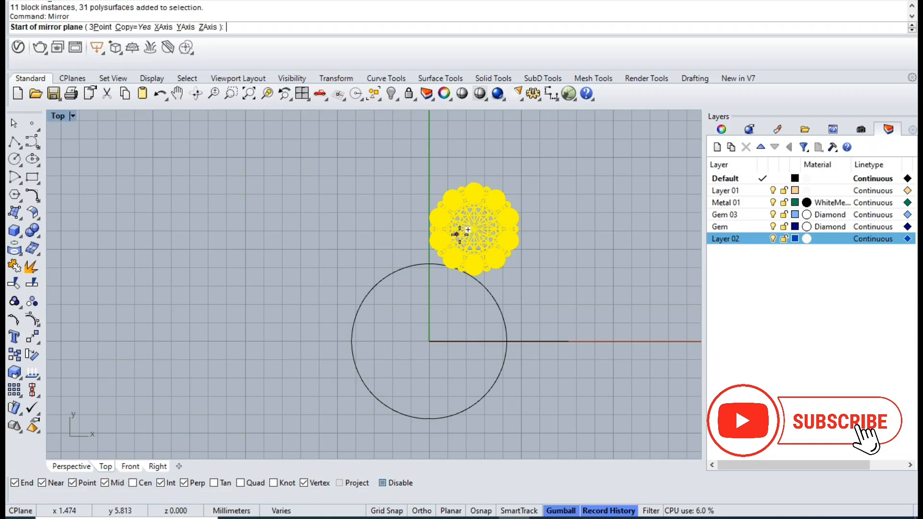
key(Return)
shift+click(419, 207)
scroll(533, 216, up, 2)
click(552, 218)
scroll(494, 235, up, 5)
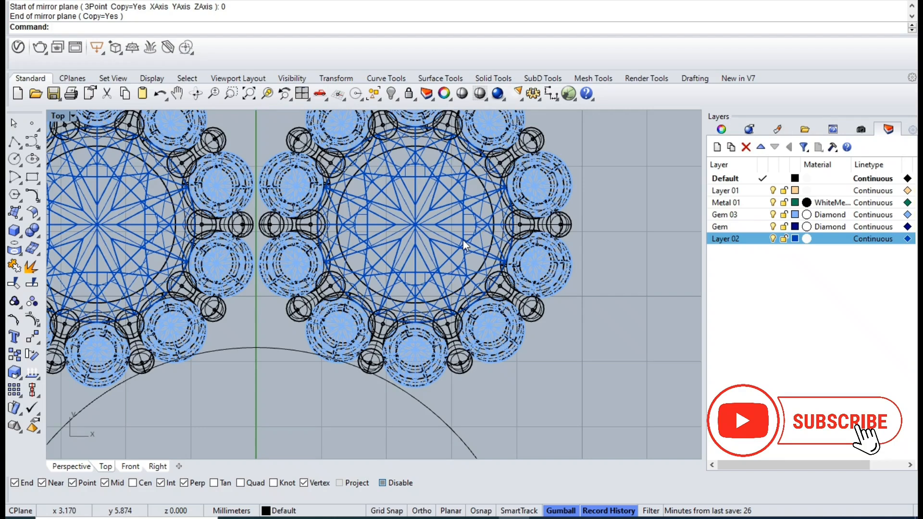
scroll(463, 240, down, 5)
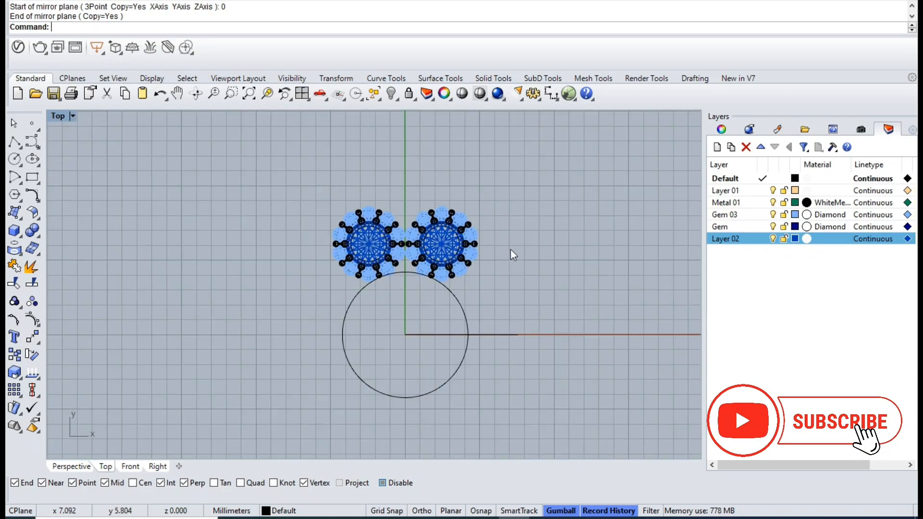
mouse_move(569, 251)
right_down()
mouse_move(569, 282)
mouse_move(570, 261)
right_up()
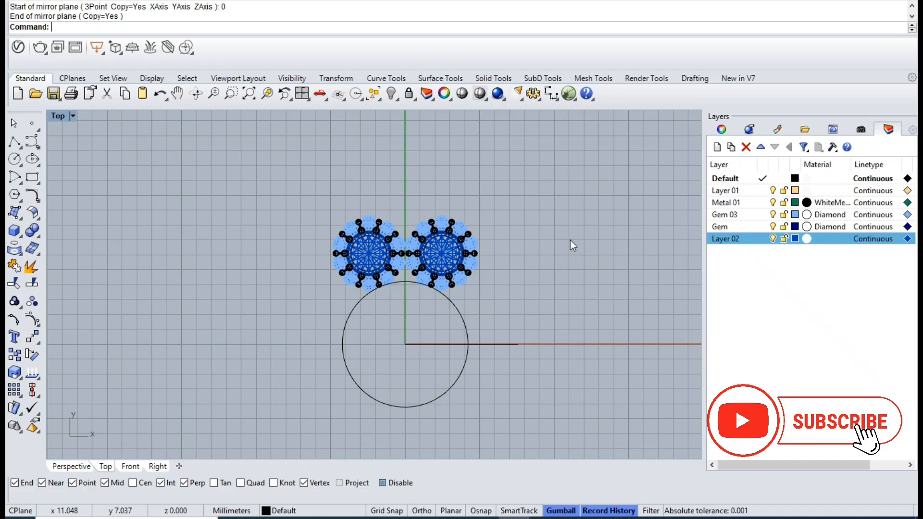
- Create a sphere centred at the origin with a diameter of about 8.43 mm, matching the circle
right_drag(440, 347, 446, 302)
click(438, 356)
click(93, 246)
click(21, 237)
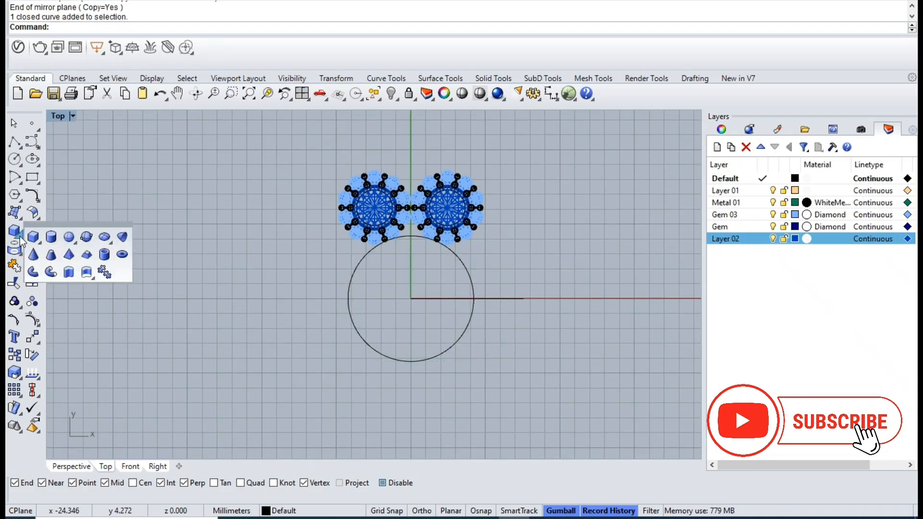
click(32, 232)
click(32, 232)
click(20, 237)
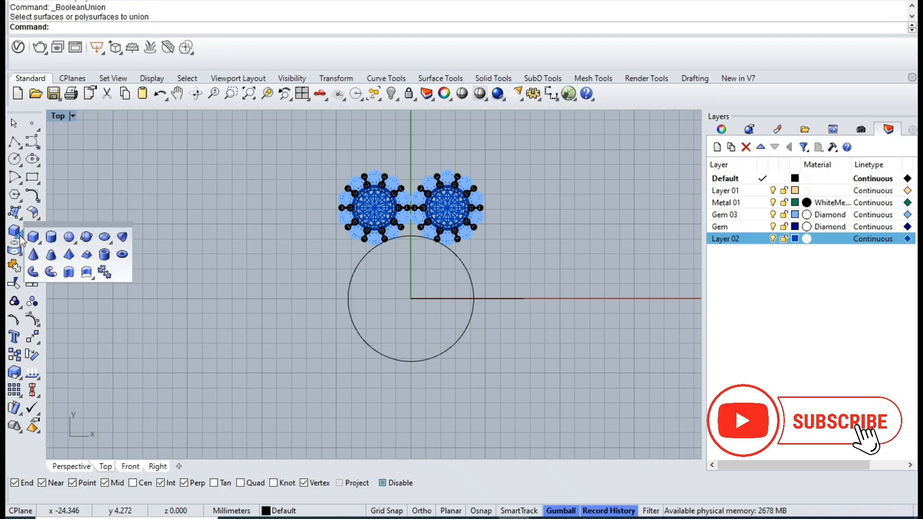
click(65, 236)
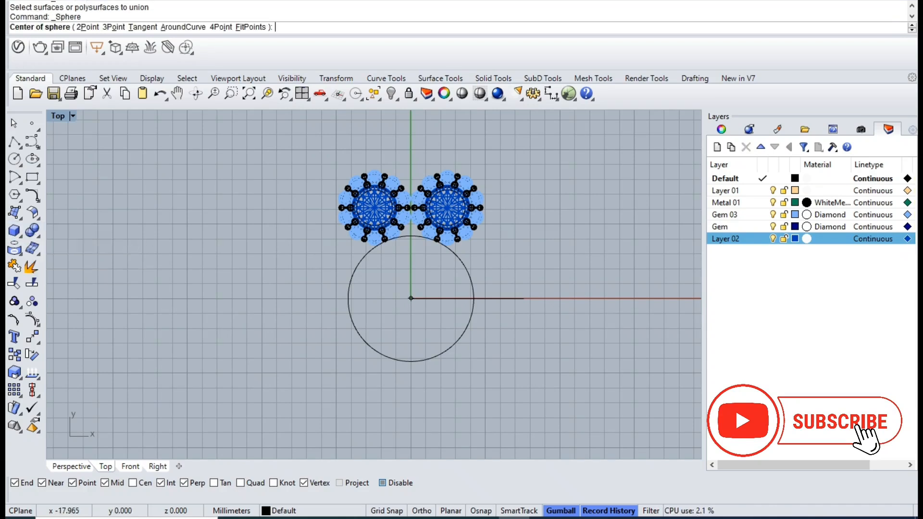
text(0)
key(Return)
scroll(410, 242, up, 3)
scroll(410, 238, up, 2)
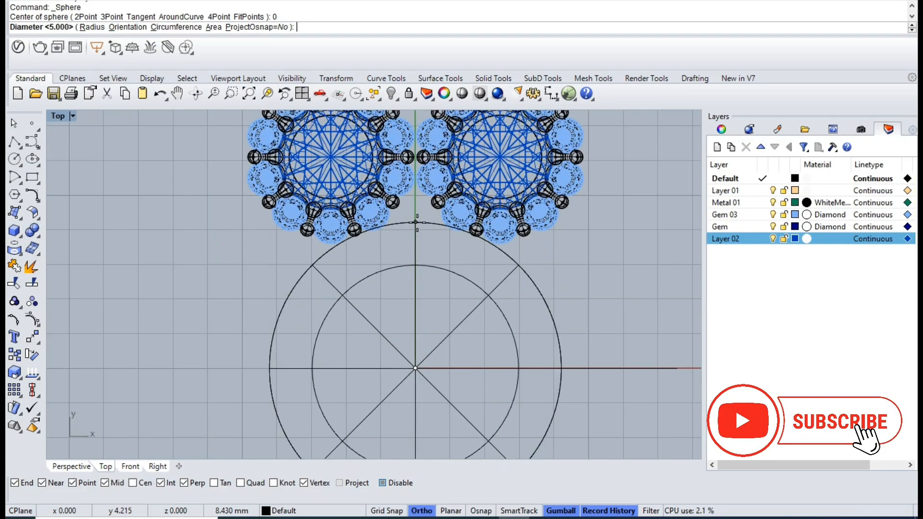
shift+click(417, 223)
- Scale the sphere down along the Z axis in the Front view to flatten it into an ellipsoid
click(416, 302)
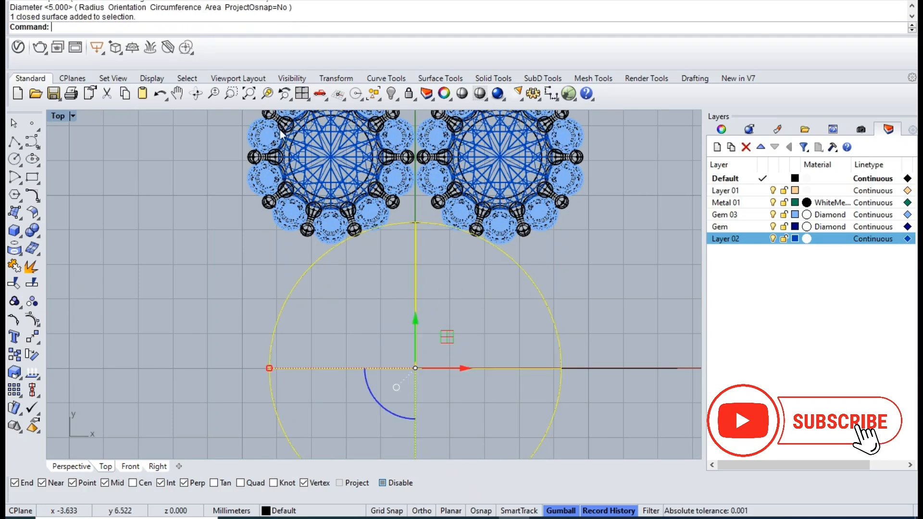
click(299, 94)
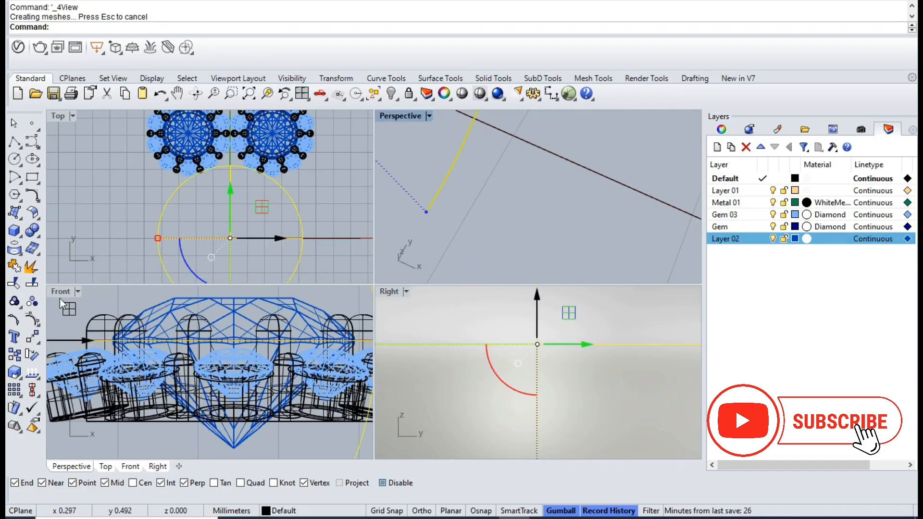
double_click(57, 290)
click(260, 94)
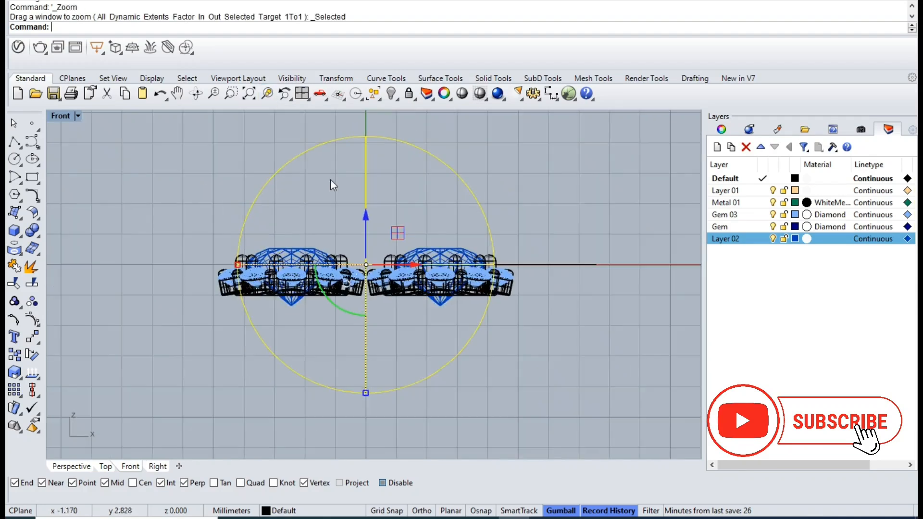
drag(365, 392, 365, 354)
- Create a box whose base surrounds the flattened sphere in the Top view and whose height extends below the X axis in Front
key(ctrl+F1)
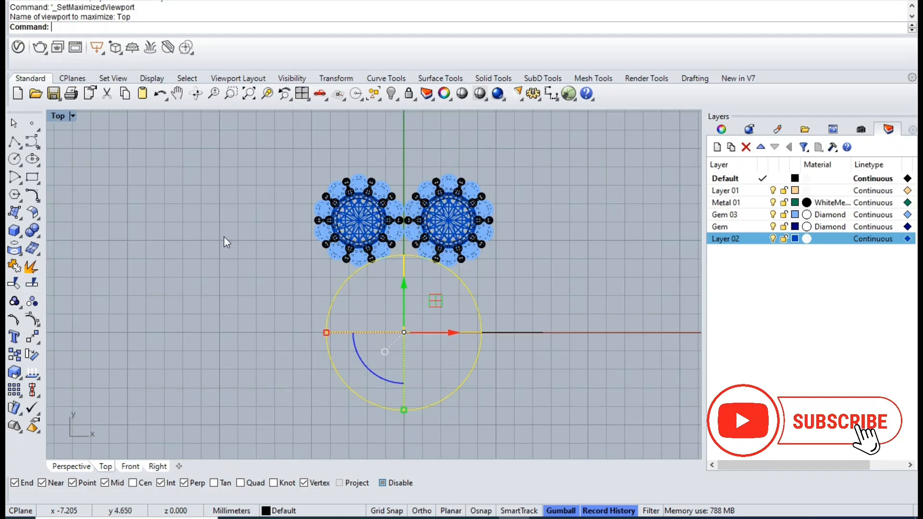
click(14, 230)
scroll(121, 239, down, 3)
click(177, 206)
click(428, 414)
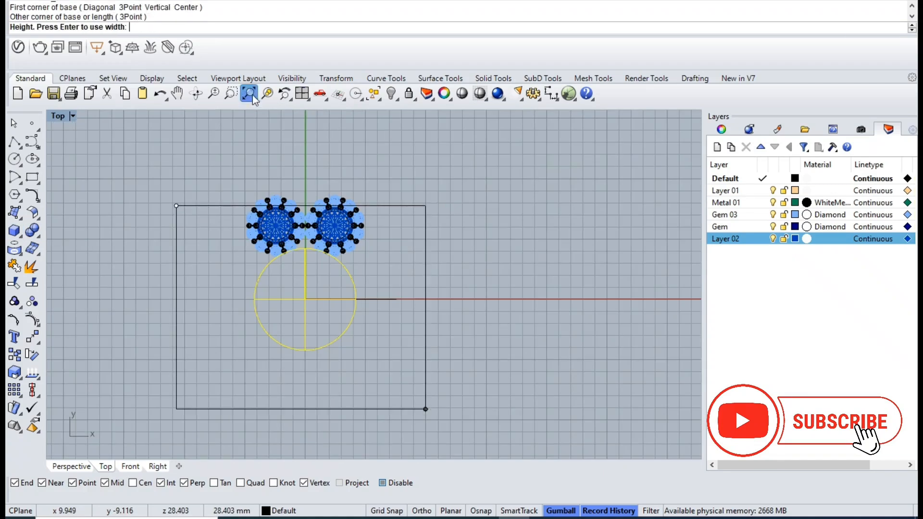
click(302, 93)
click(275, 435)
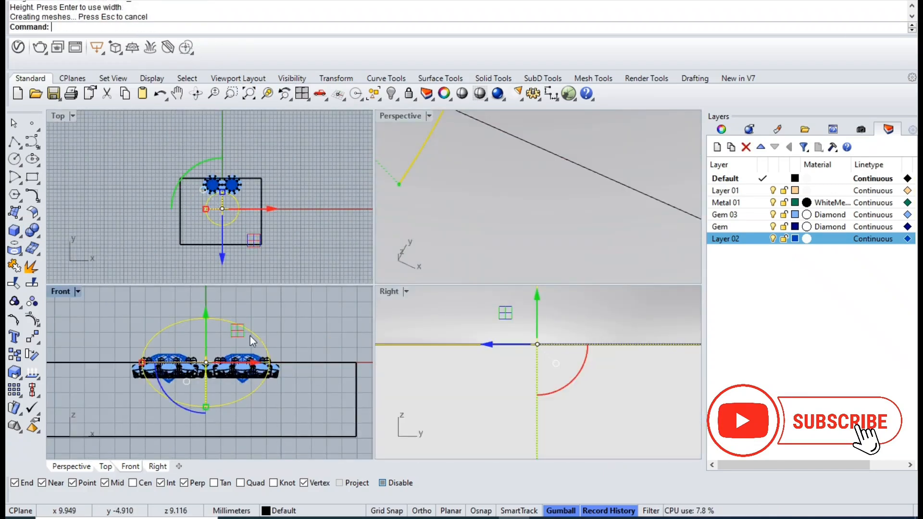
- Subtract the box from the flattened sphere with a Boolean difference, keeping the upper dome
text(bd)
key(Return)
click(354, 415)
key(Return)
click(297, 326)
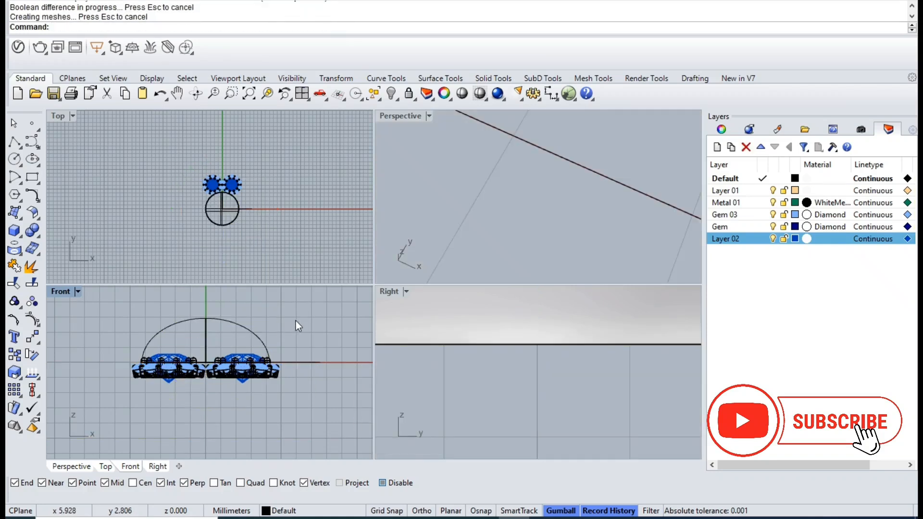
- Reduce the dome's height slightly in the Front view and adjust its vertical position near the X axis
click(251, 328)
double_click(71, 292)
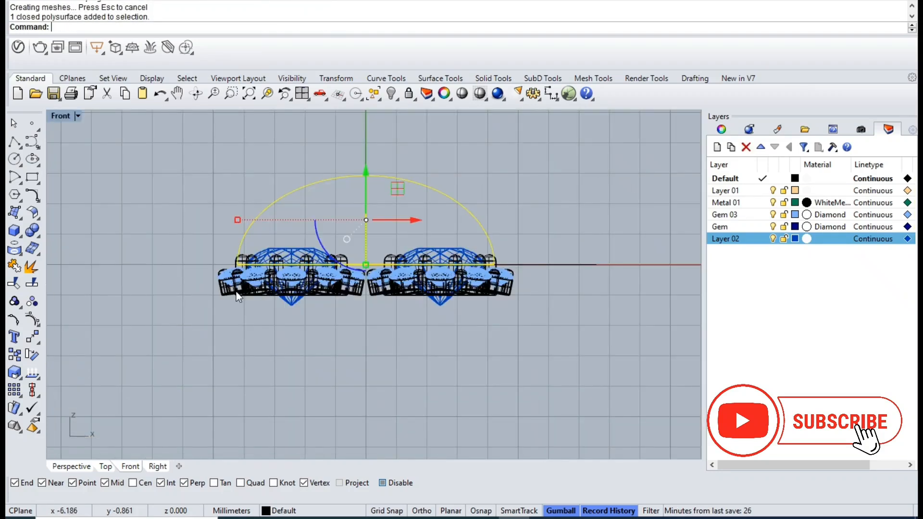
drag(366, 265, 366, 256)
drag(366, 171, 373, 178)
- Duplicate the dome's curved seam edge as a separate curve in the Perspective view
key(ctrl+F4)
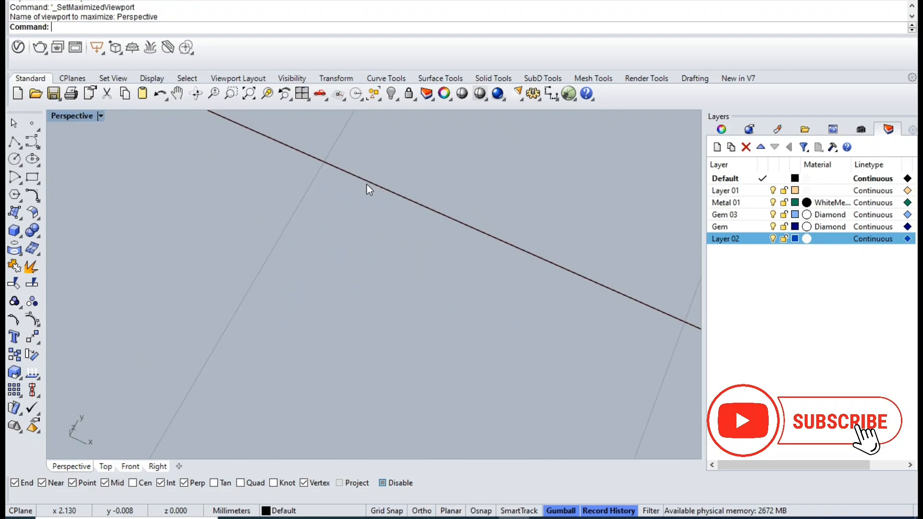
scroll(361, 221, down, 5)
scroll(361, 221, down, 4)
scroll(458, 318, down, 4)
click(502, 323)
right_drag(502, 322, 300, 279)
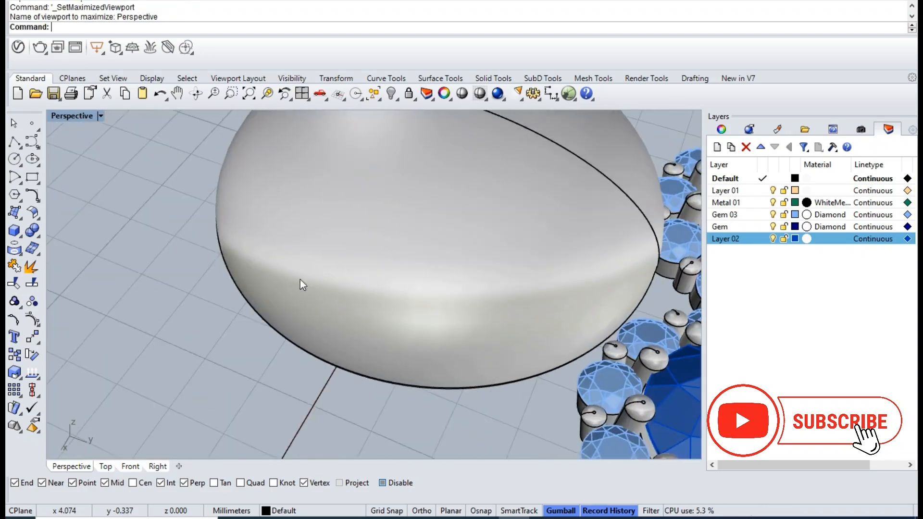
shift+right_drag(576, 278, 498, 294)
key(Return)
click(536, 234)
right_drag(486, 371, 475, 335)
right_click(476, 335)
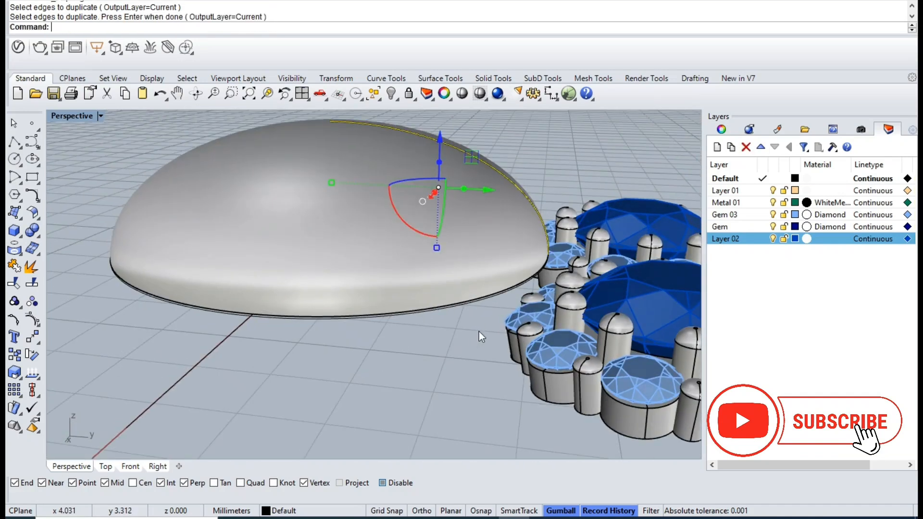
- Draw a straight polyline from the lower end of the duplicated edge curve to the origin
key(Return)
right_drag(545, 260, 452, 275)
click(526, 317)
right_drag(423, 303, 488, 319)
text(0)
key(Return)
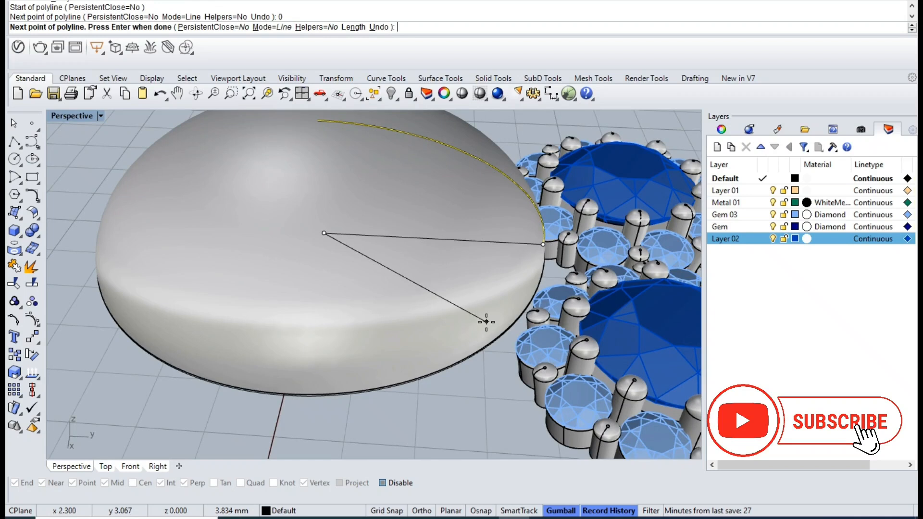
key(Return)
- Try to join the straight line with the duplicated edge curve
right_drag(479, 284, 457, 267)
key(Return)
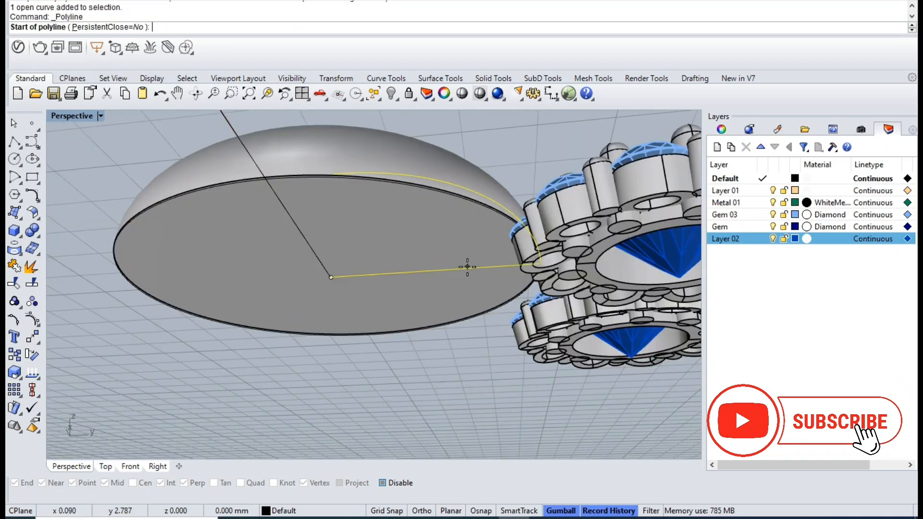
key(Escape)
key(ctrl+j)
right_drag(463, 267, 446, 321)
key(ctrl+shift+s)
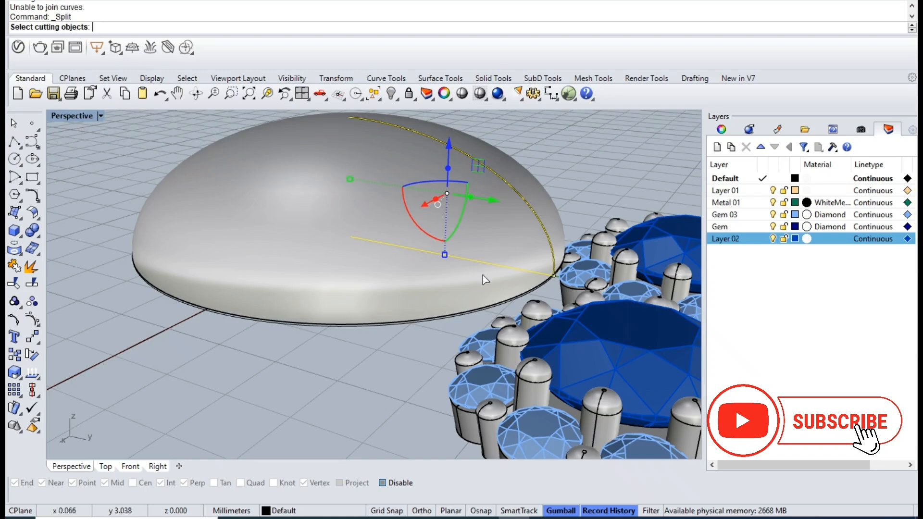
key(Escape)
- Lock the dome and select the duplicated edge curve
click(344, 294)
click(410, 95)
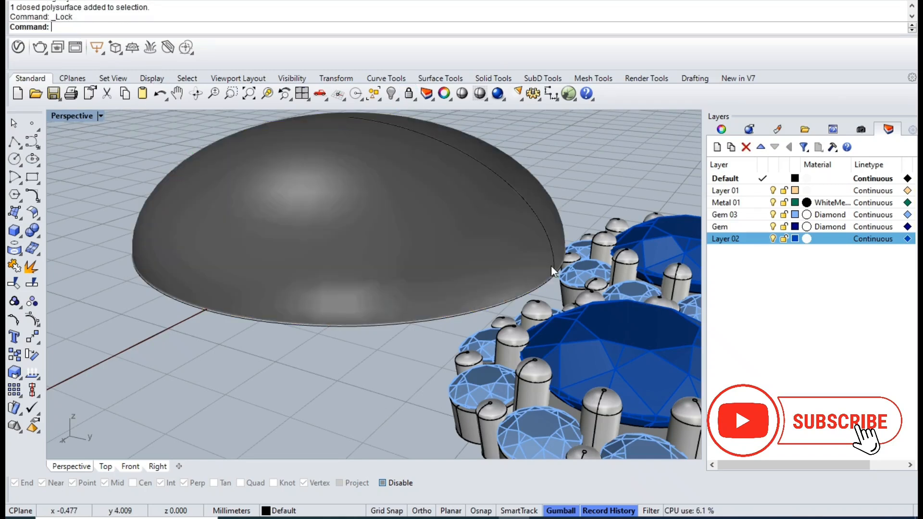
click(548, 261)
right_drag(546, 281, 540, 201)
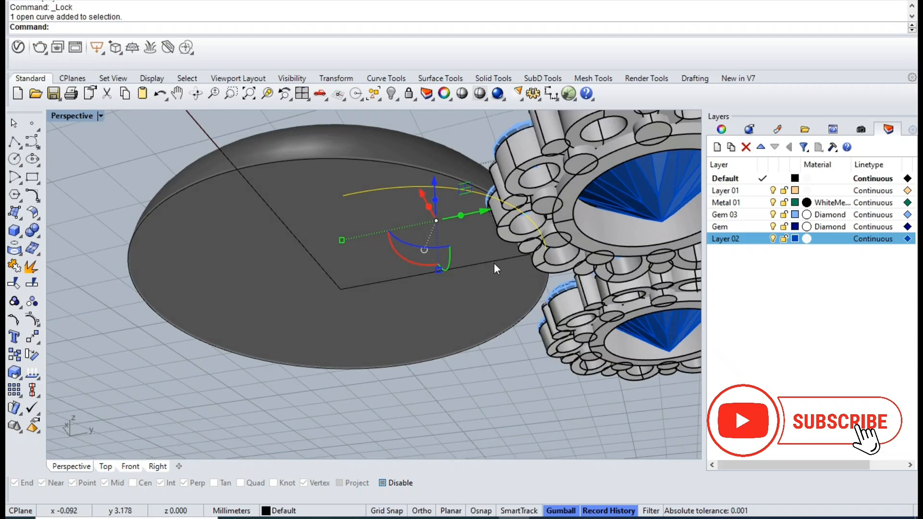
- In the Right view, select the closed base circle near the lower end of the duplicated edge curve
click(304, 93)
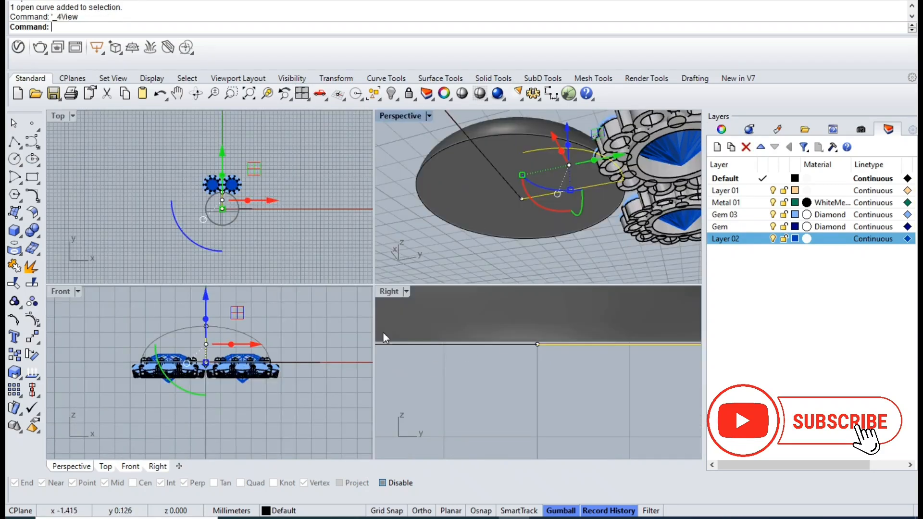
double_click(390, 291)
scroll(453, 333, down, 15)
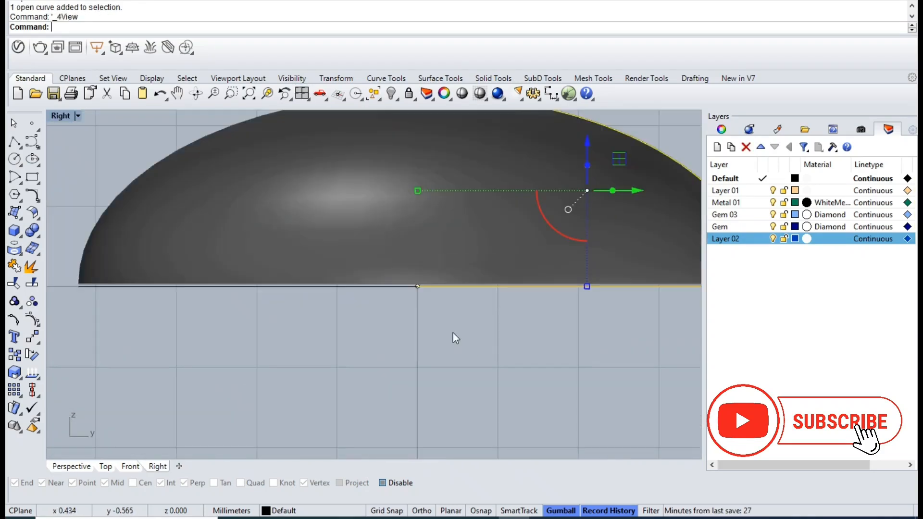
right_drag(474, 336, 409, 341)
scroll(491, 314, up, 12)
scroll(585, 318, up, 3)
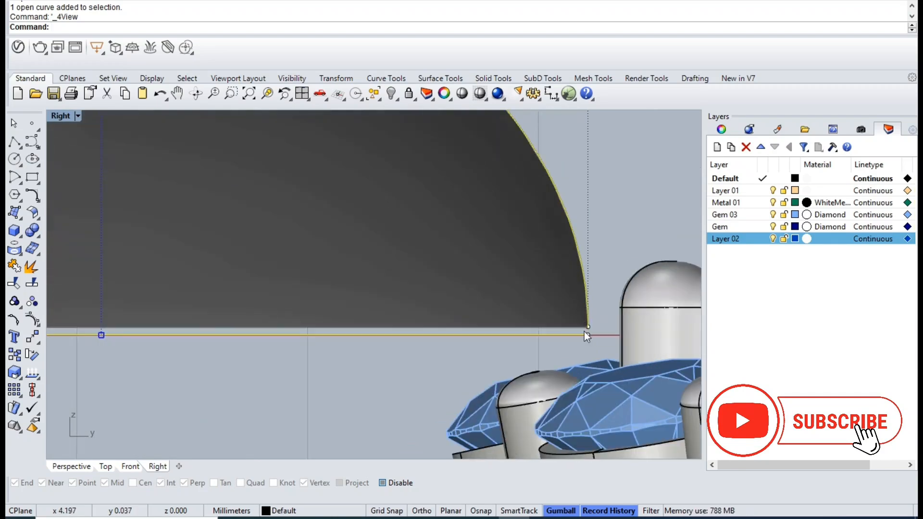
click(562, 336)
click(541, 318)
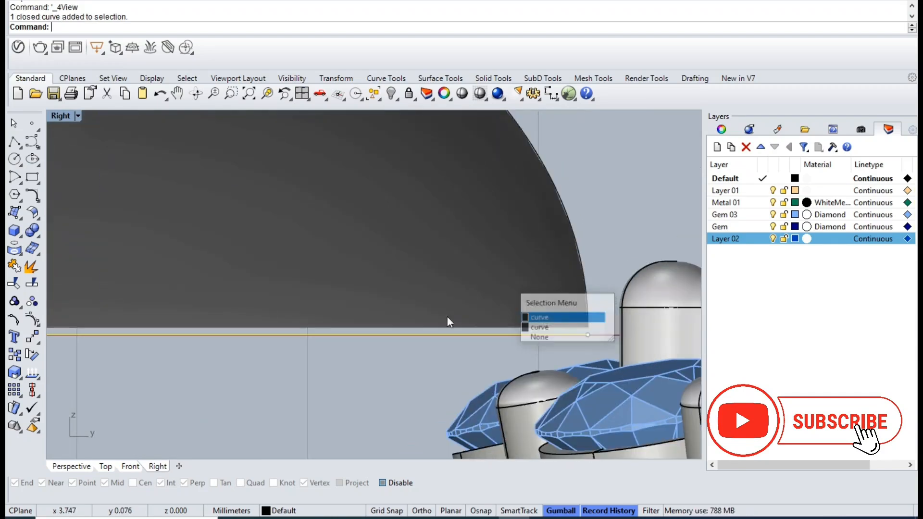
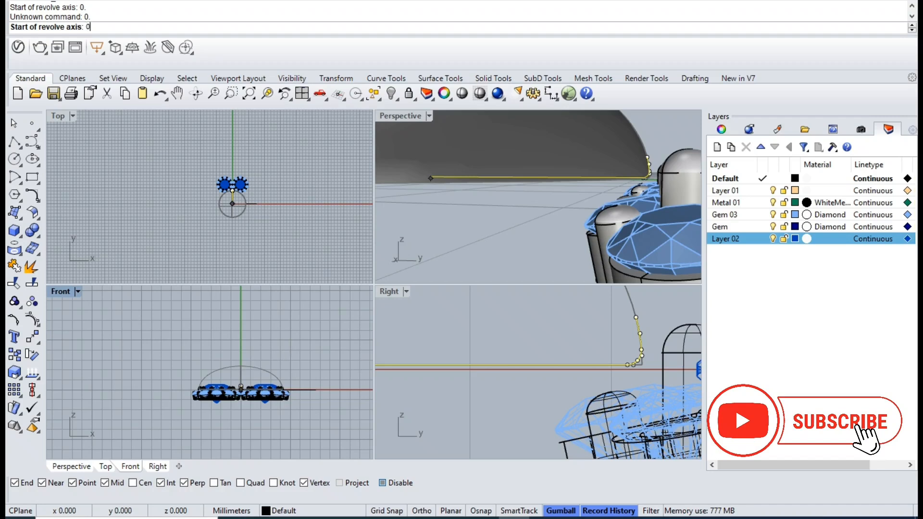
shift+click(308, 382)
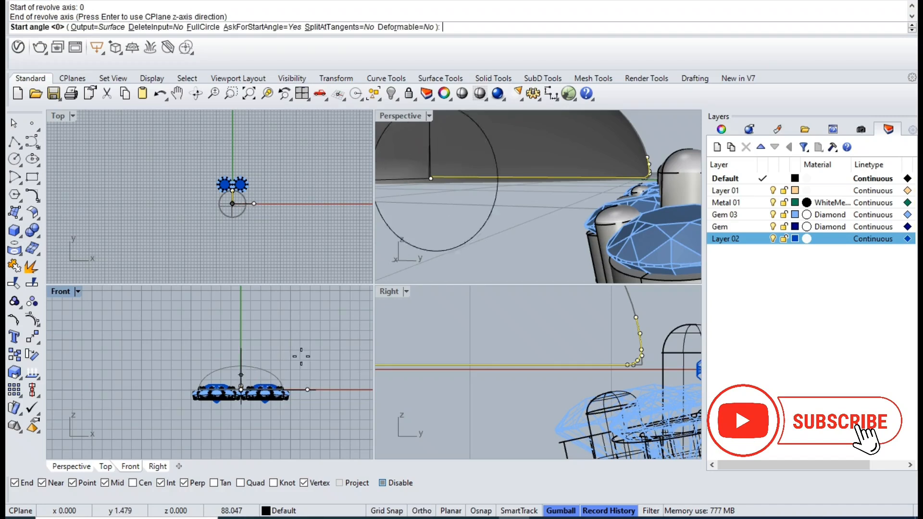
key(Return)
key(Return)
key(Return)
text(0)
key(Return)
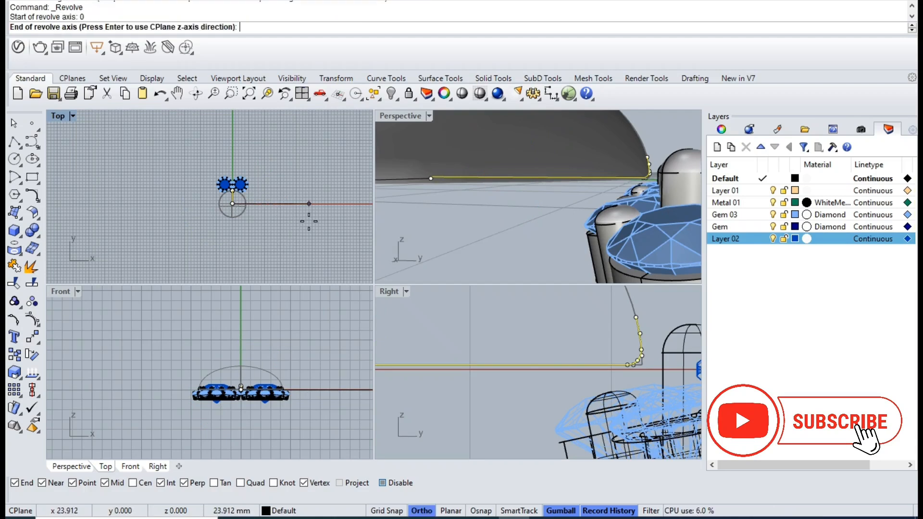
shift+click(299, 240)
key(Escape)
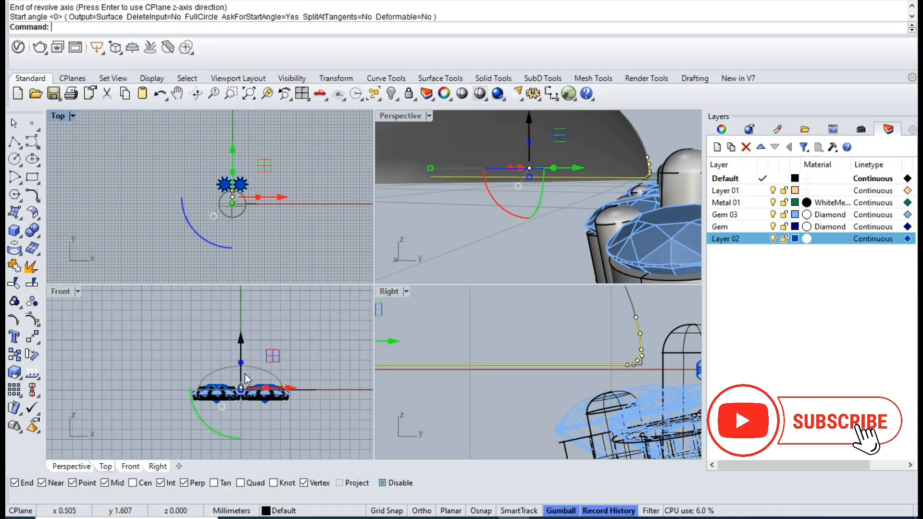
- Revolve the selected edge curve and straight line through 360 degrees about the vertical axis through the origin
right_drag(230, 363, 181, 351)
key(Return)
text(0)
key(Return)
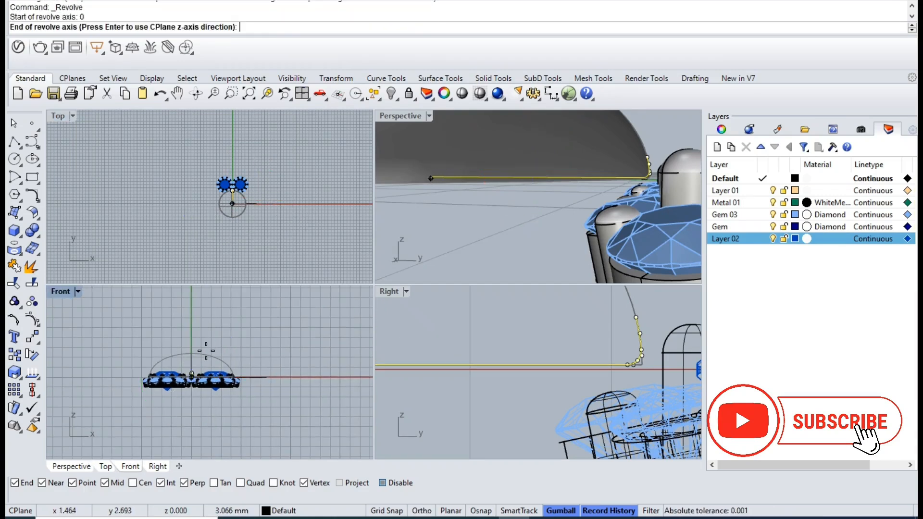
click(191, 324)
scroll(262, 210, up, 4)
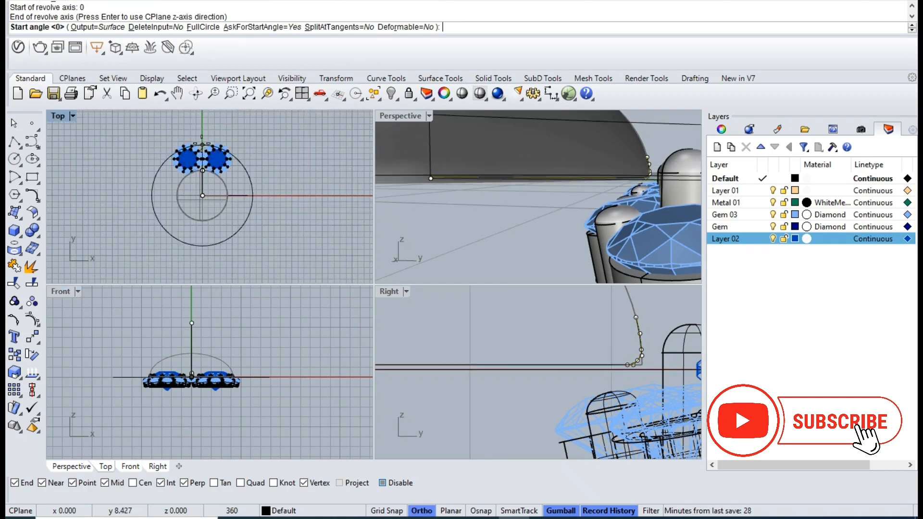
shift+click(276, 201)
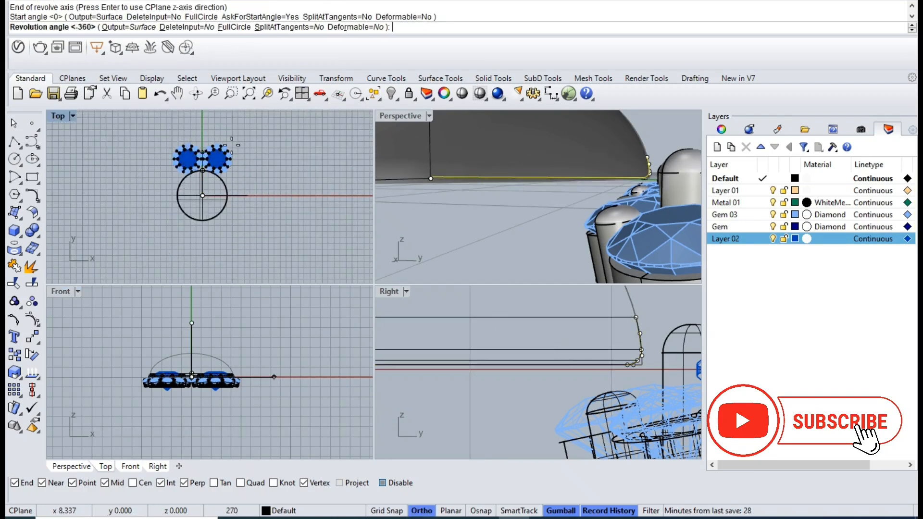
key(Return)
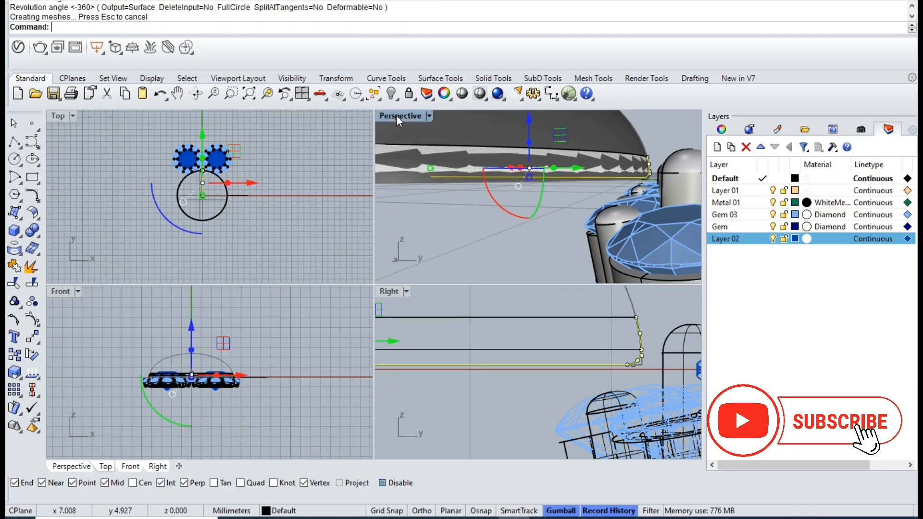
- Delete the selected profile curves of the revolved surface in the Perspective view
double_click(396, 115)
scroll(424, 200, up, 3)
key(Delete)
- Offset the revolved surface outward by 0.2 mm as a solid, deleting the input surface
click(454, 282)
scroll(454, 284, down, 5)
right_drag(454, 289, 455, 322)
key(F4)
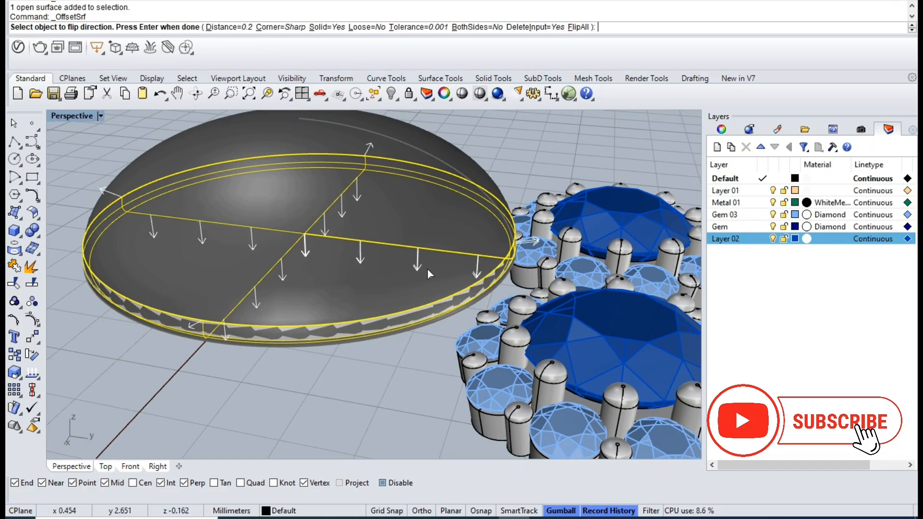
key(Return)
key(Escape)
- Fillet the upper rim edge of the bezel around the dome with a 0.18 mm radius
right_drag(421, 285, 572, 340)
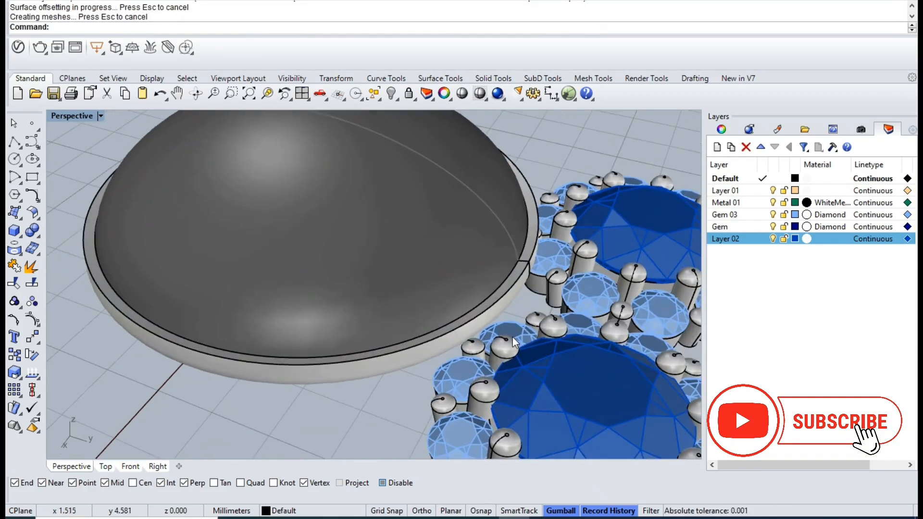
key(F5)
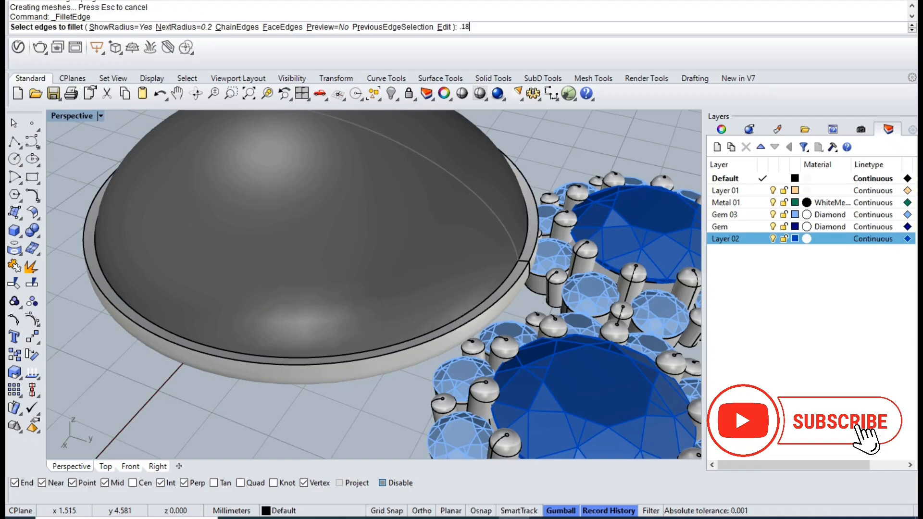
key(Return)
click(197, 335)
key(Return)
key(Return)
- Unlock the locked dome inside the bezel
right_drag(316, 308, 473, 347)
click(444, 328)
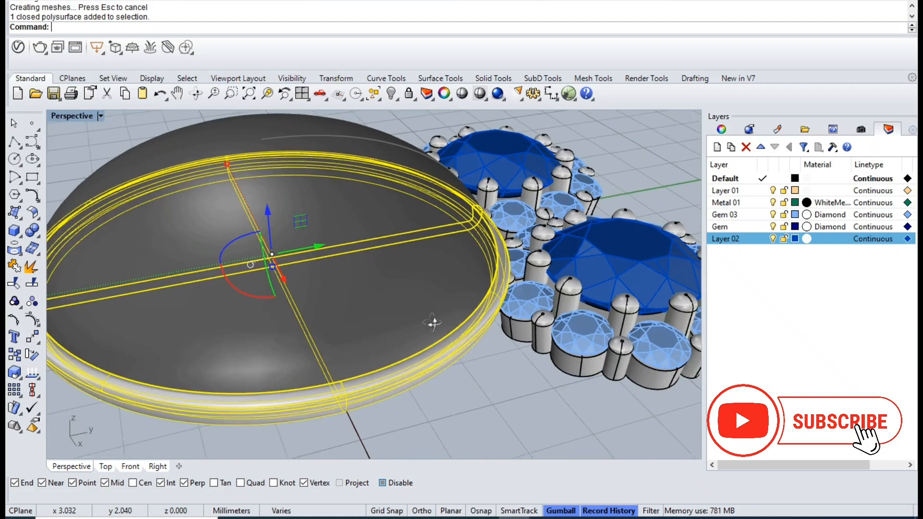
key(ctrl+shift+l)
click(396, 315)
right_click(396, 292)
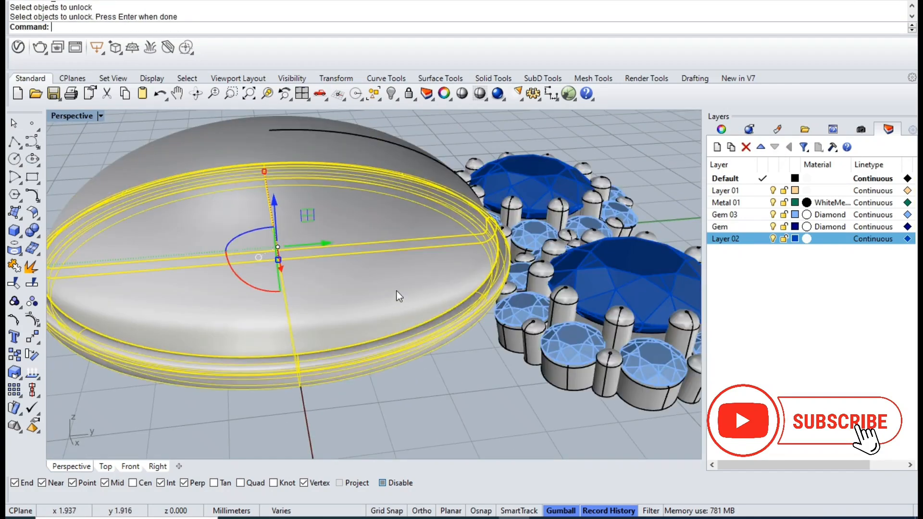
- Create a new layer, Layer 03, and move the dome onto it
click(396, 291)
right_click(845, 345)
click(845, 353)
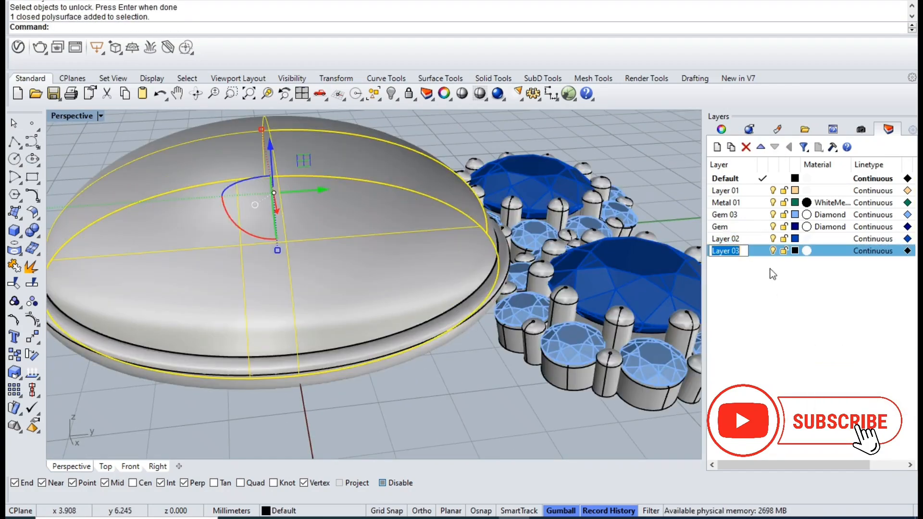
right_click(757, 250)
click(812, 194)
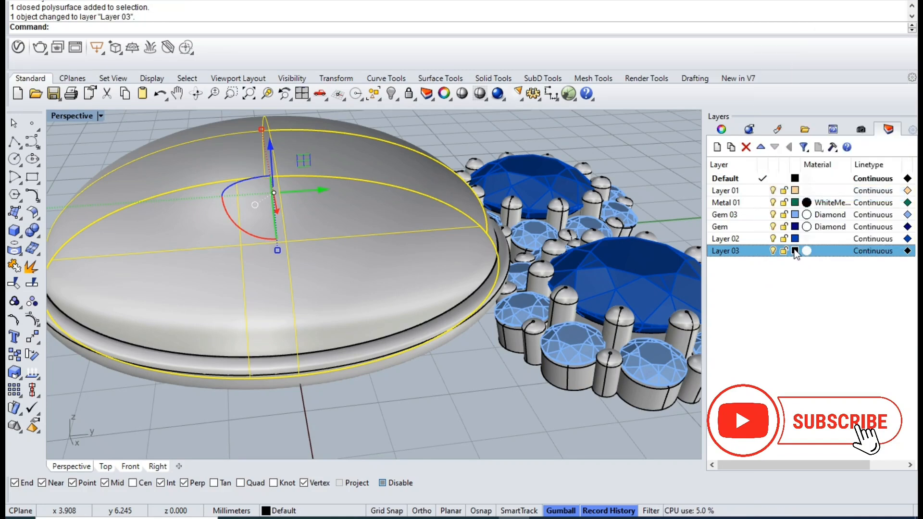
- Set the colour of Layer 03 to the light tan custom swatch
click(796, 250)
click(822, 373)
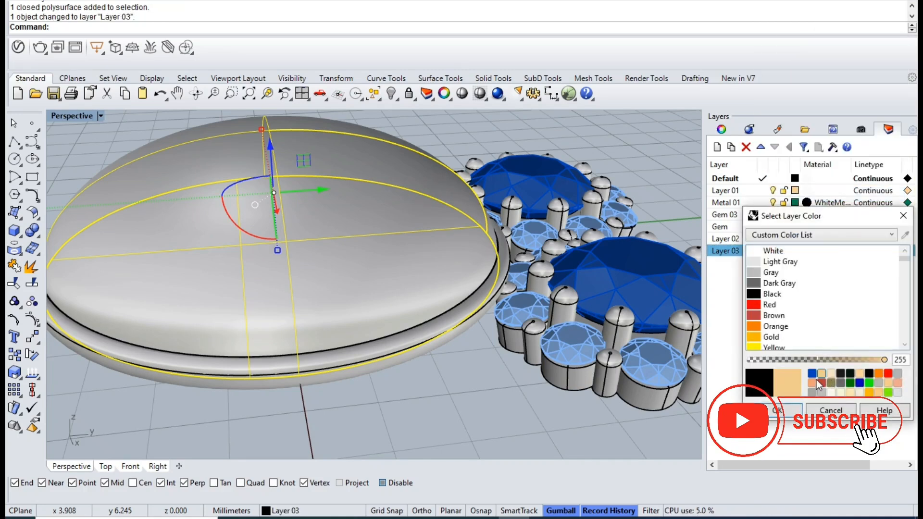
click(780, 413)
click(451, 413)
- In the Right view, draw a start-end-through-point arc along the dome's edge, rising from its lower corner to above the bezel
right_drag(413, 317, 439, 291)
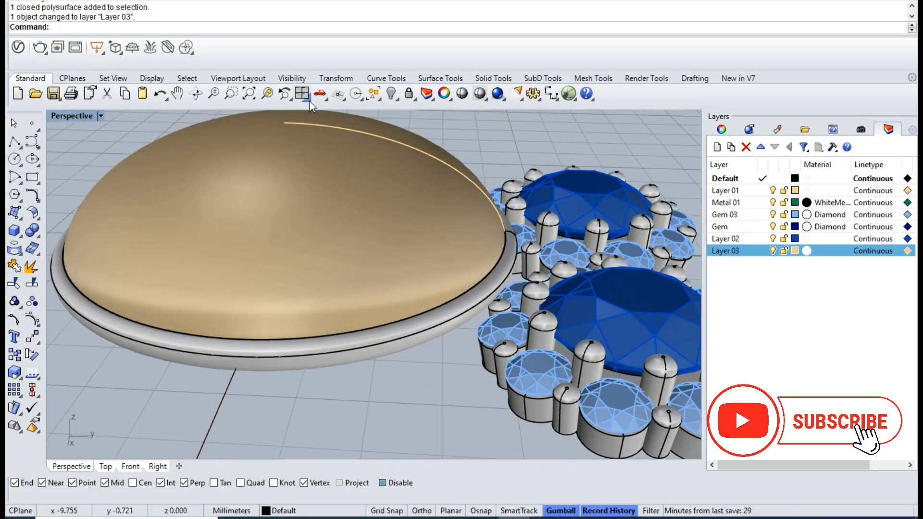
click(302, 94)
double_click(393, 293)
click(22, 187)
click(53, 188)
scroll(384, 317, up, 3)
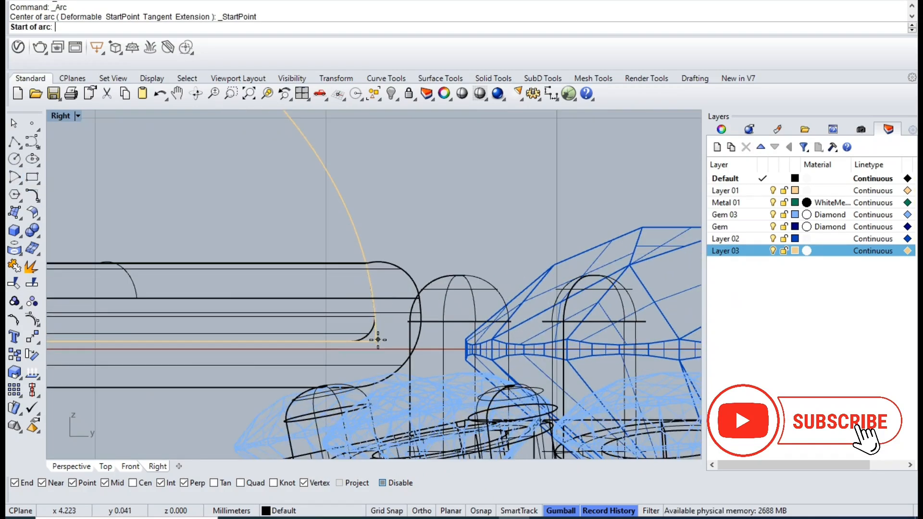
click(379, 340)
scroll(378, 335, up, 4)
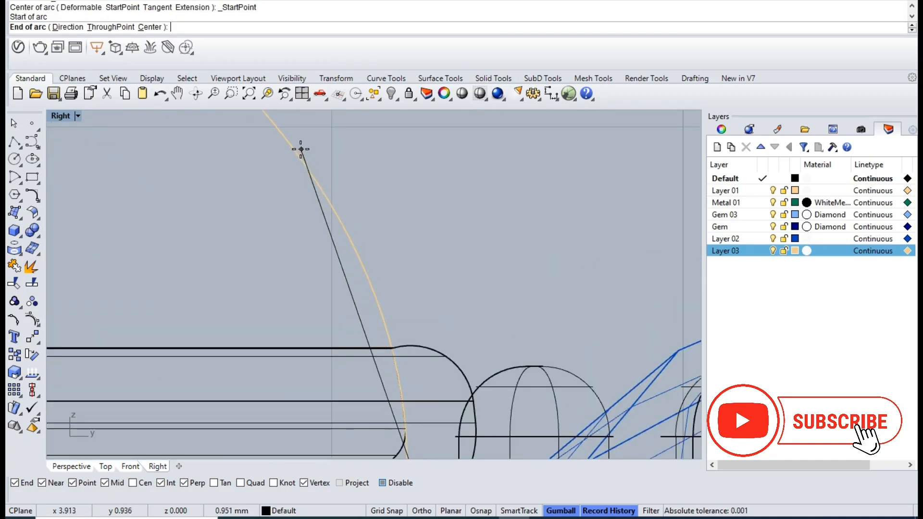
click(298, 147)
click(338, 207)
key(Return)
key(Escape)
- Offset the new arc outward from the dome by 0.6 mm
click(319, 174)
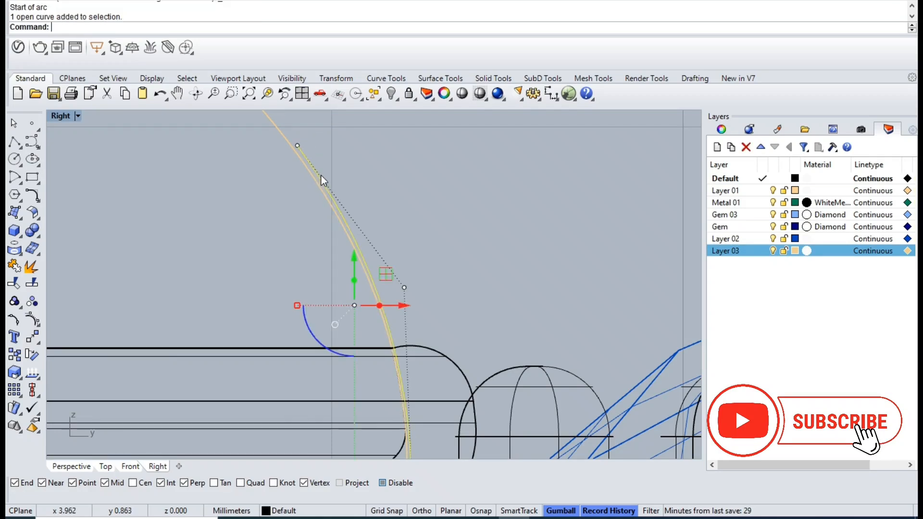
scroll(326, 182, down, 2)
text(offset)
key(Return)
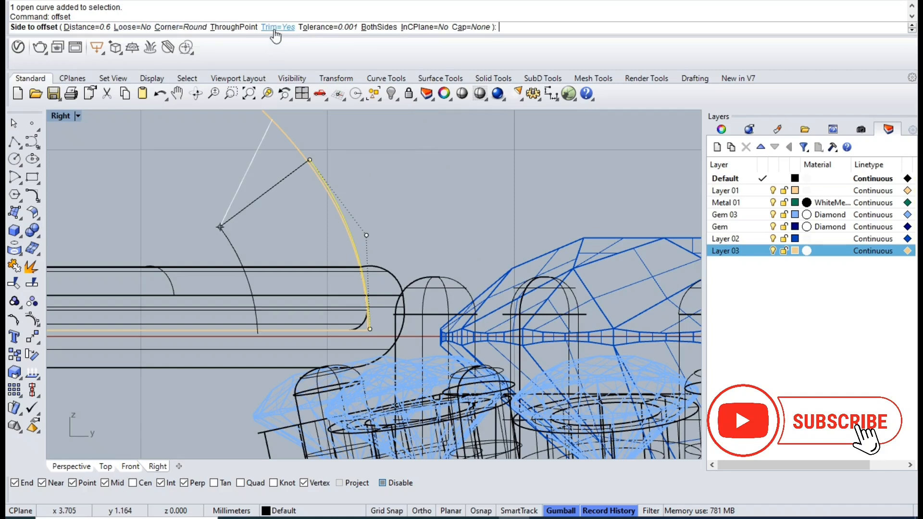
click(504, 227)
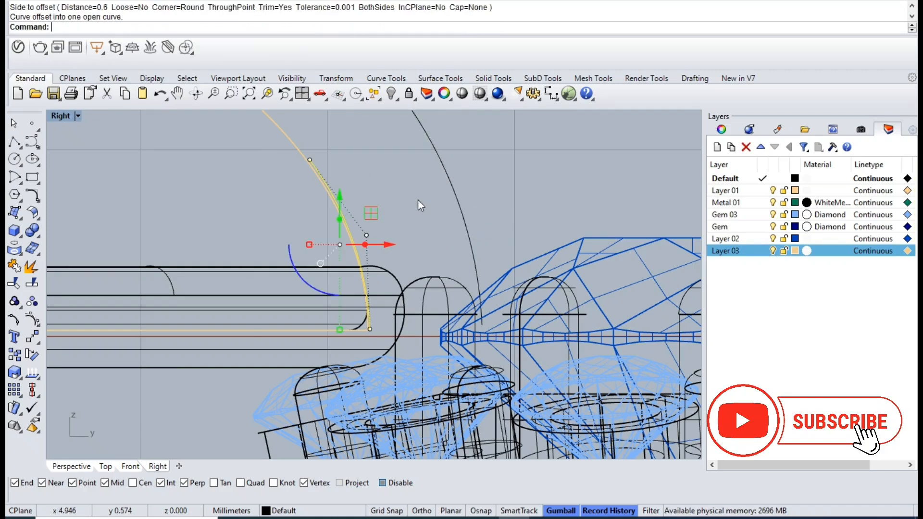
- Move the upper end control point of the offset arc closer to the dome
right_drag(421, 203, 441, 345)
shift+click(449, 274)
drag(388, 202, 446, 252)
text(m)
key(Return)
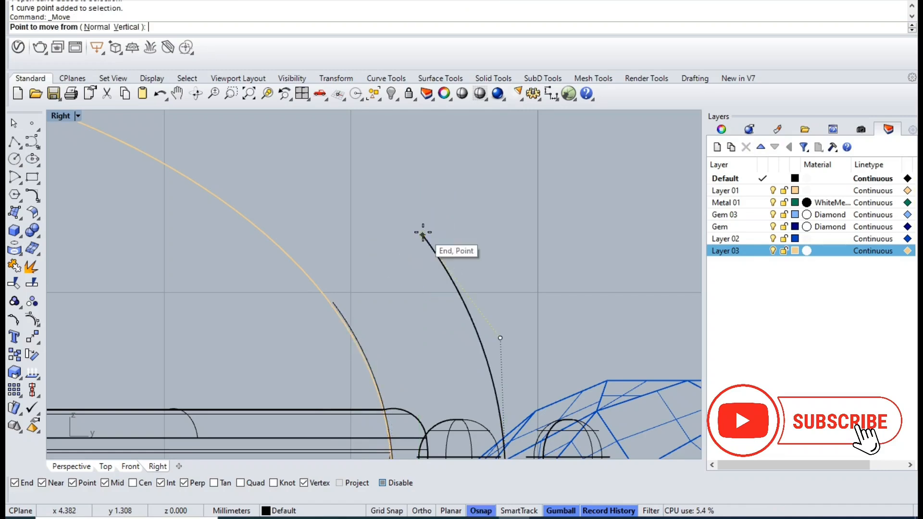
click(423, 236)
click(361, 275)
- Nudge the outer curve's upper end point about 0.04 mm further toward the dome
scroll(479, 307, down, 3)
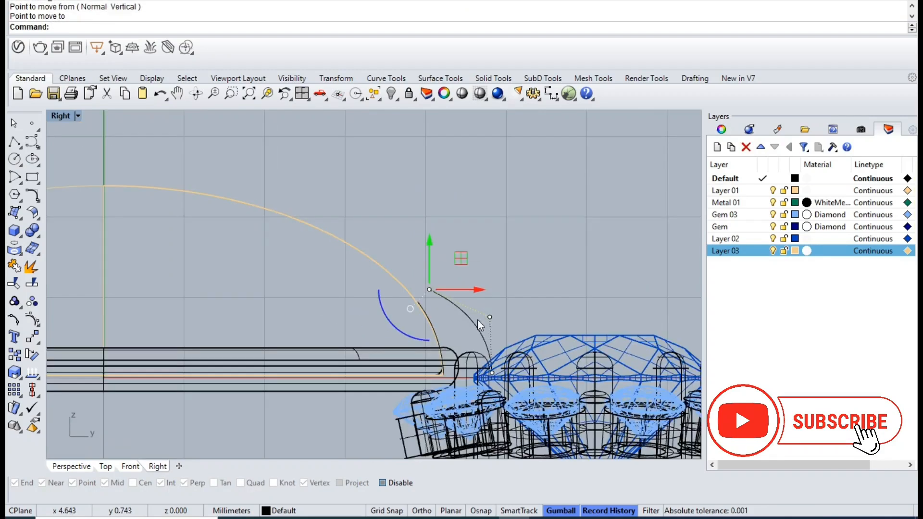
scroll(469, 348, up, 3)
click(390, 309)
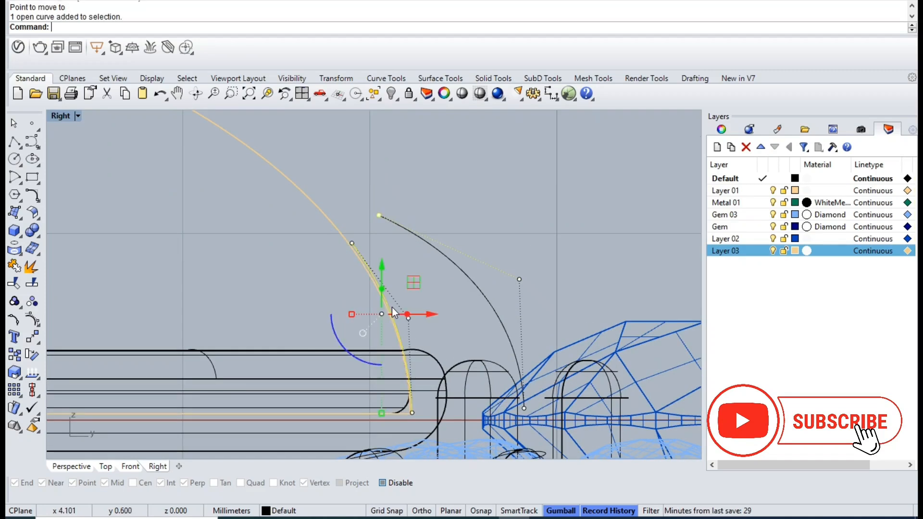
key(F10)
click(370, 266)
key(Escape)
click(379, 216)
scroll(399, 202, up, 2)
drag(403, 187, 402, 192)
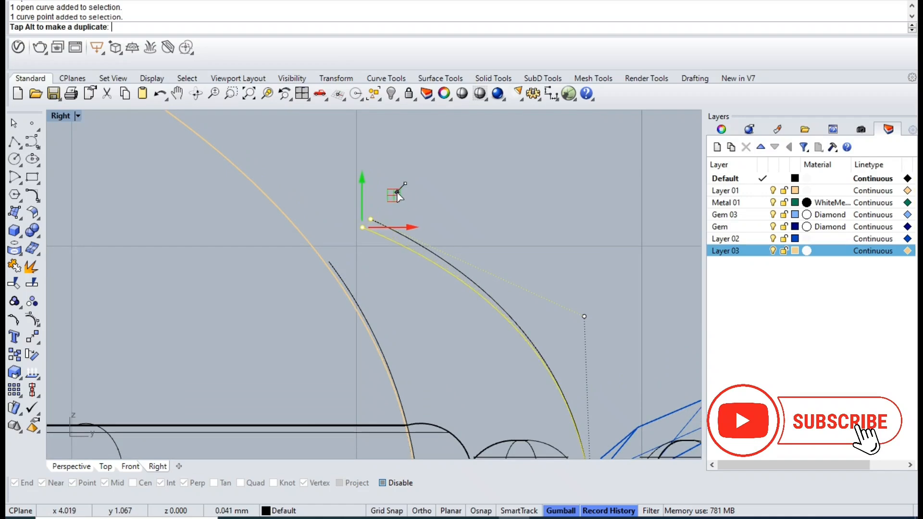
- Draw a small rounded arc connecting the upper ends of the inner and outer curves
click(22, 183)
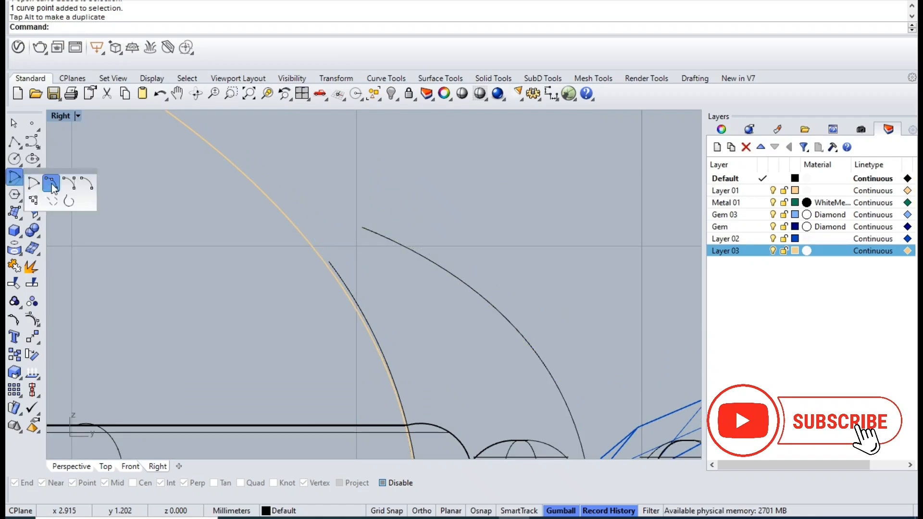
click(54, 190)
click(330, 261)
click(362, 228)
click(346, 233)
scroll(346, 233, down, 3)
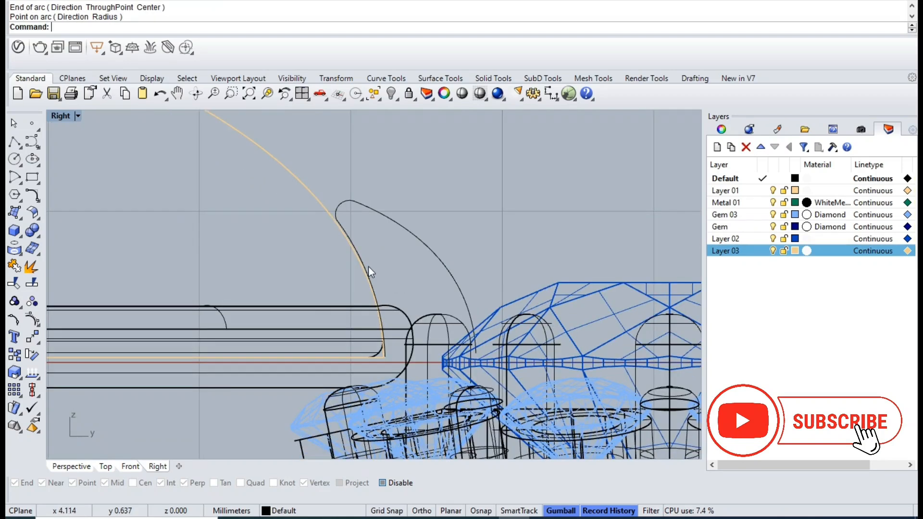
- Close the base of the claw profile with a straight polyline between the lower ends of its inner and outer curves
click(368, 267)
shift+click(373, 208)
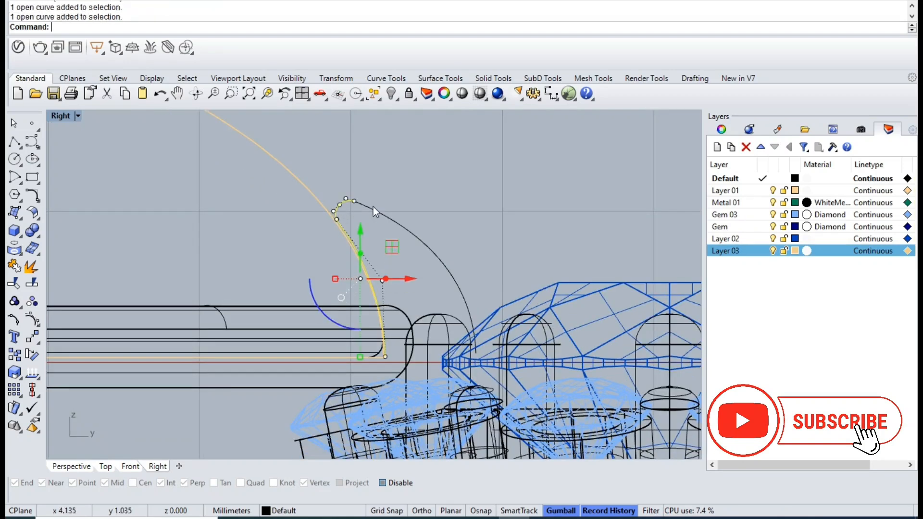
click(11, 145)
scroll(382, 365, up, 3)
click(387, 365)
scroll(591, 360, up, 2)
click(595, 349)
key(Return)
- Create a surface from the four claw profile curves and delete the curves
click(429, 358)
scroll(429, 359, down, 2)
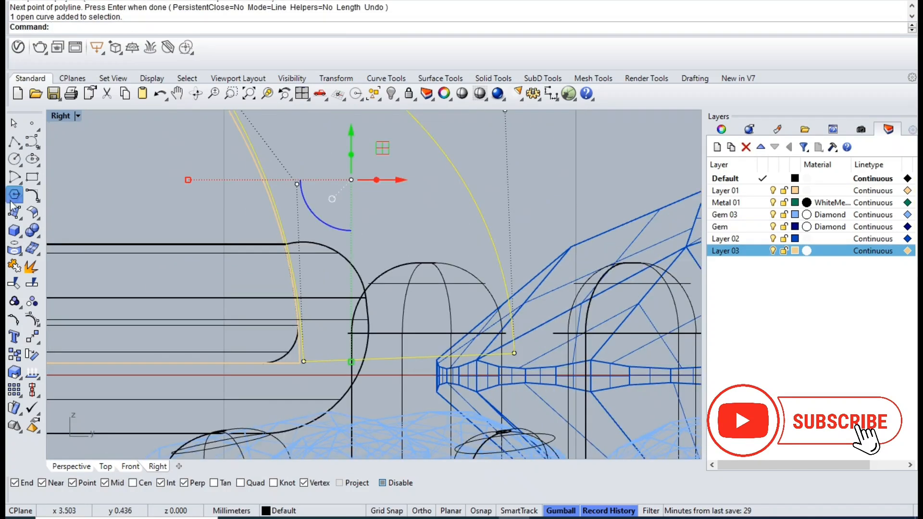
click(21, 222)
click(49, 221)
key(Delete)
- Extrude the claw profile surface as a solid about 0.74 mm to both sides between the gem clusters, and delete the source surface
click(397, 173)
key(ctrl+Tab)
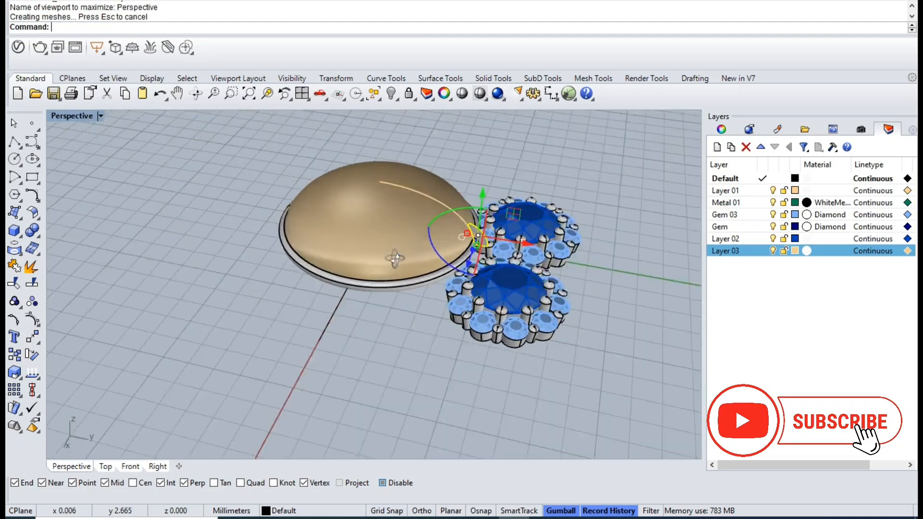
right_drag(423, 249, 469, 290)
scroll(470, 290, up, 6)
key(ctrl+e)
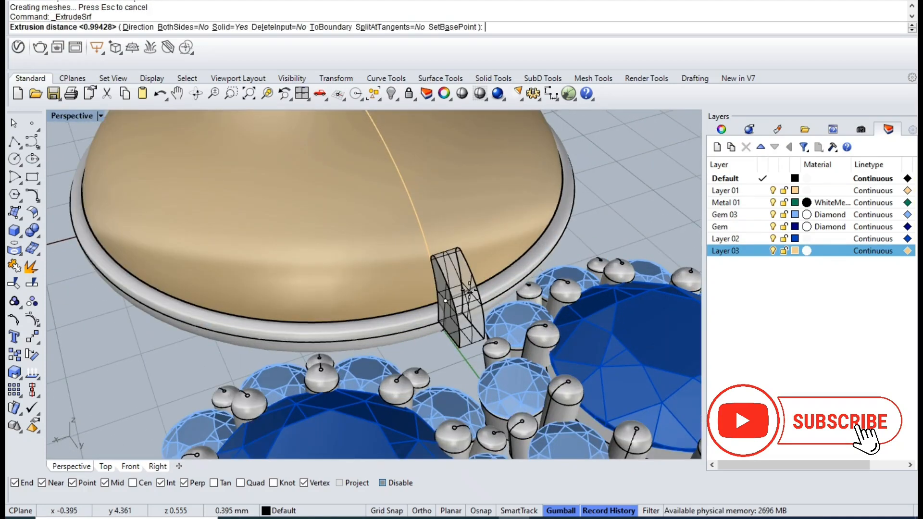
text(b)
key(Return)
key(ctrl+F1)
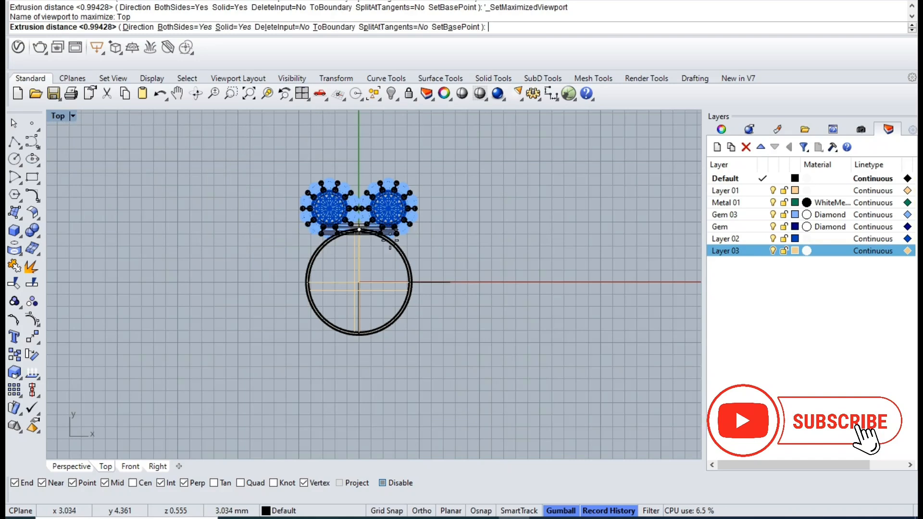
scroll(371, 227, up, 5)
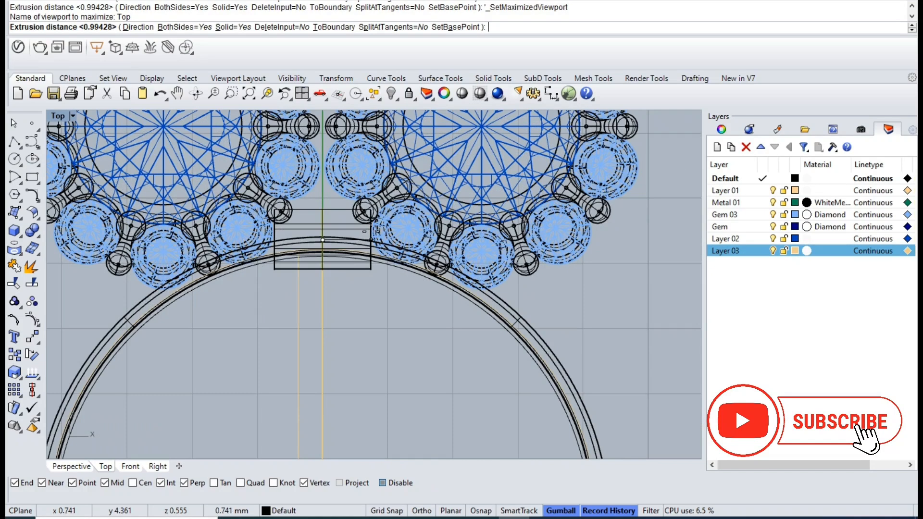
click(373, 232)
key(ctrl+F4)
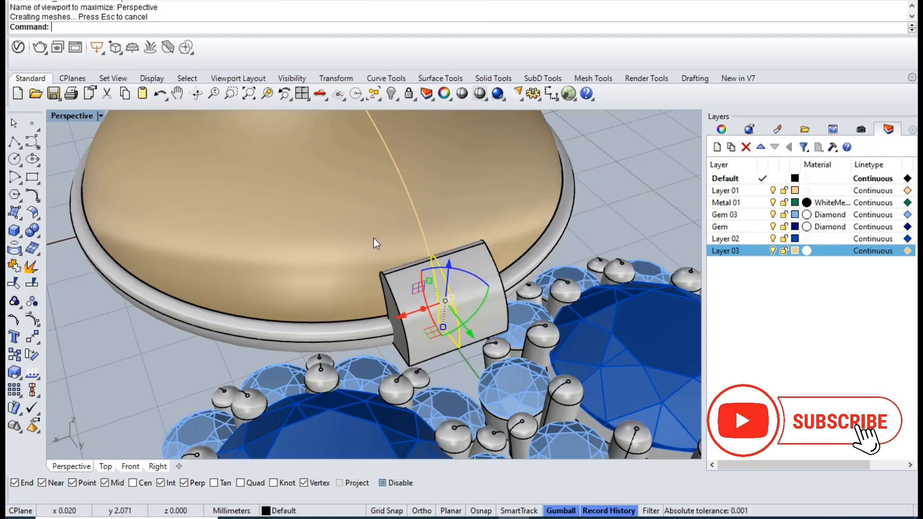
key(Delete)
- Taper the extruded claw by narrowing its tip against the dome
right_drag(355, 258, 364, 288)
scroll(350, 299, up, 7)
click(348, 299)
right_drag(311, 305, 269, 288)
drag(210, 298, 270, 297)
right_drag(269, 297, 266, 324)
drag(265, 316, 274, 316)
key(Escape)
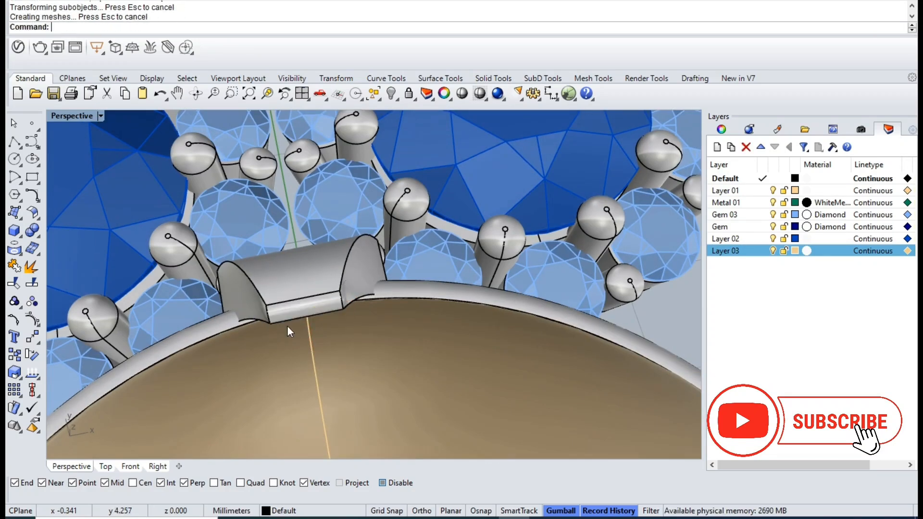
- Draw a three-point arc below the bezel ring in the Top view as the outer edge of a foot
right_drag(350, 320, 349, 374)
scroll(349, 374, down, 8)
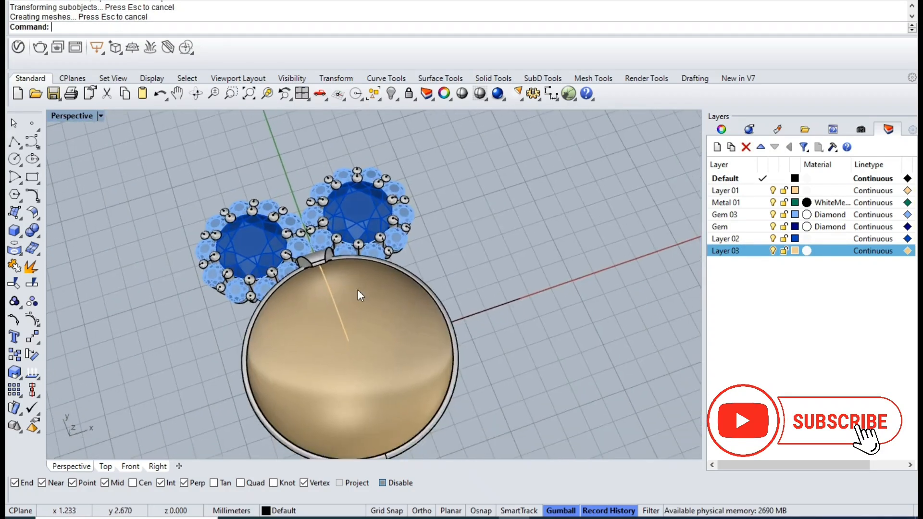
key(ctrl+F1)
scroll(359, 297, down, 6)
scroll(374, 343, up, 7)
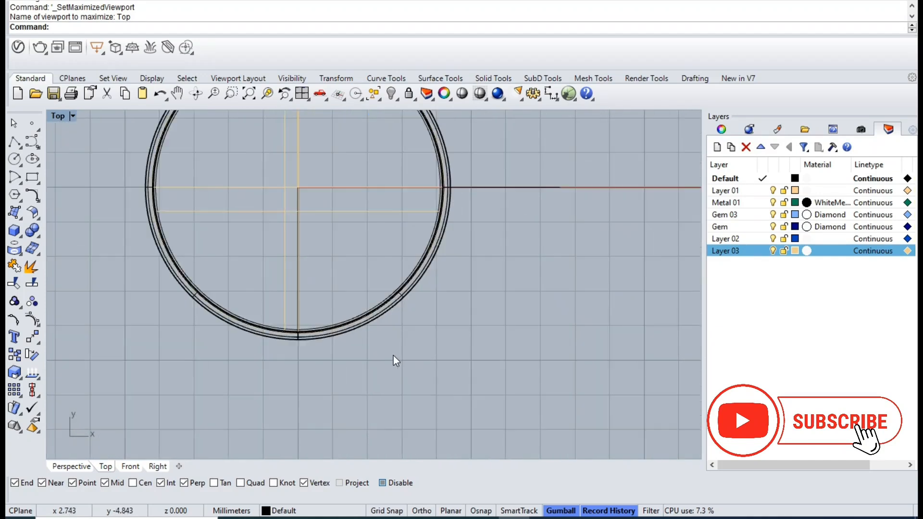
click(21, 181)
click(67, 185)
scroll(356, 383, up, 6)
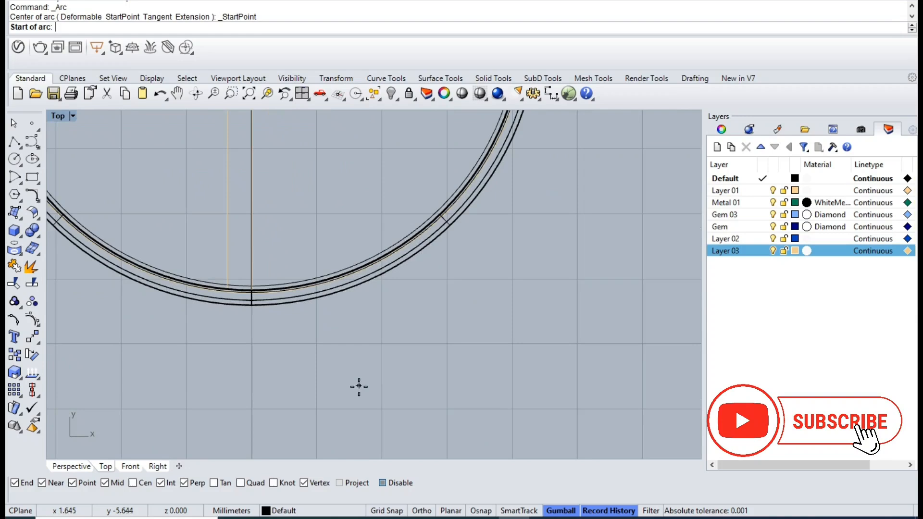
click(390, 399)
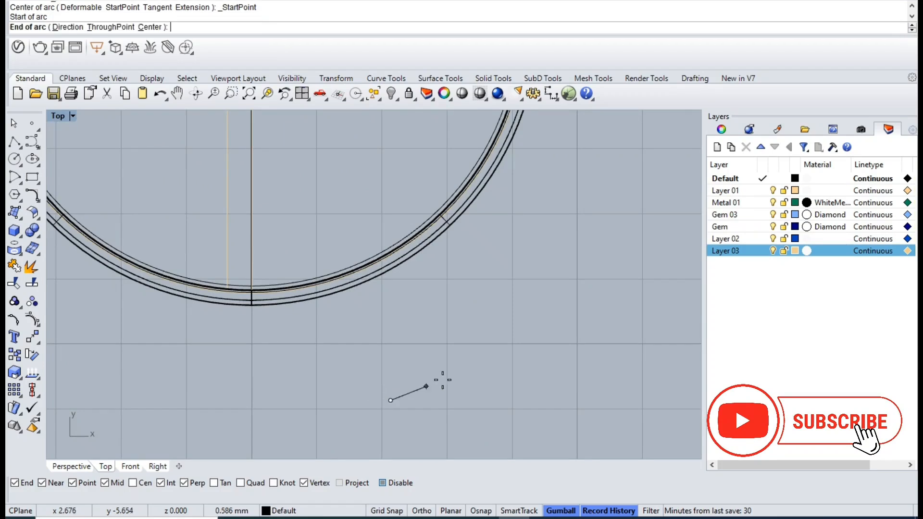
click(477, 350)
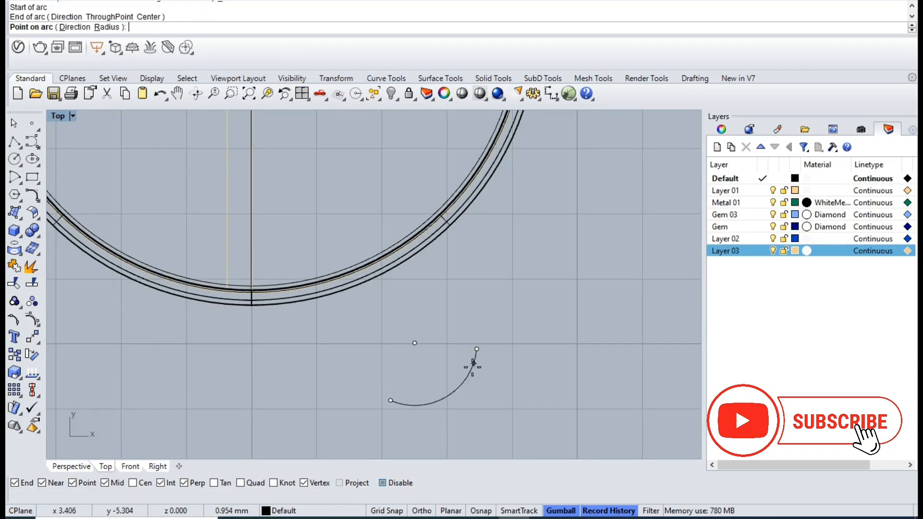
click(469, 368)
- Rebuild the new arc with a point count of 5 and degree 3
click(453, 387)
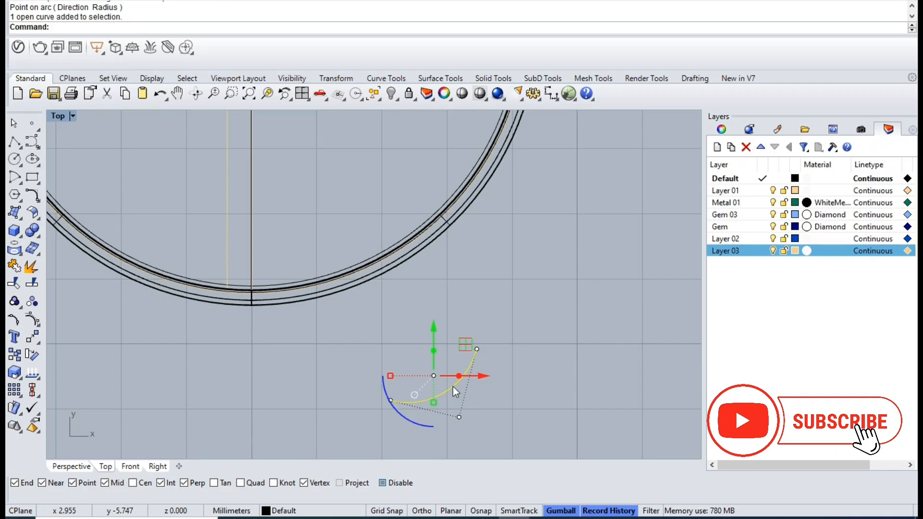
text(Rebuild)
key(Return)
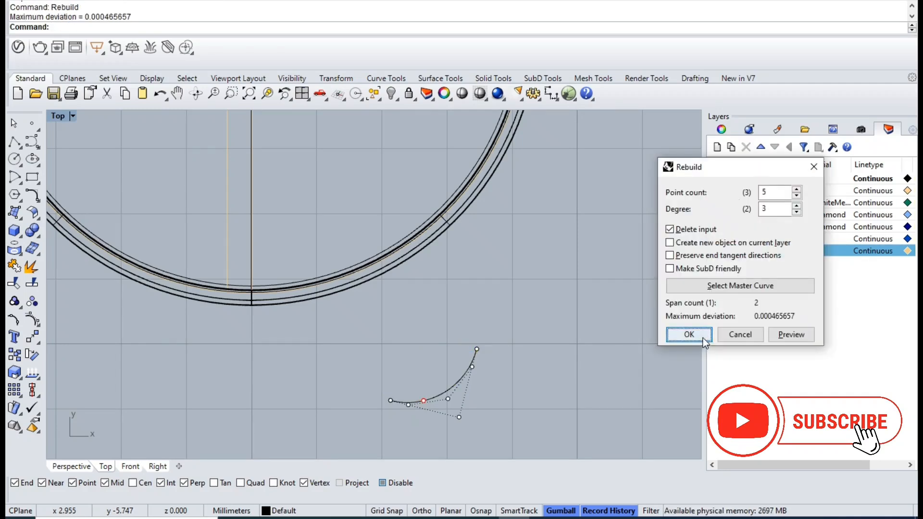
click(689, 335)
- Reshape the rebuilt arc into a wavy foot edge by moving its inner control points
scroll(512, 408, up, 3)
drag(351, 280, 417, 401)
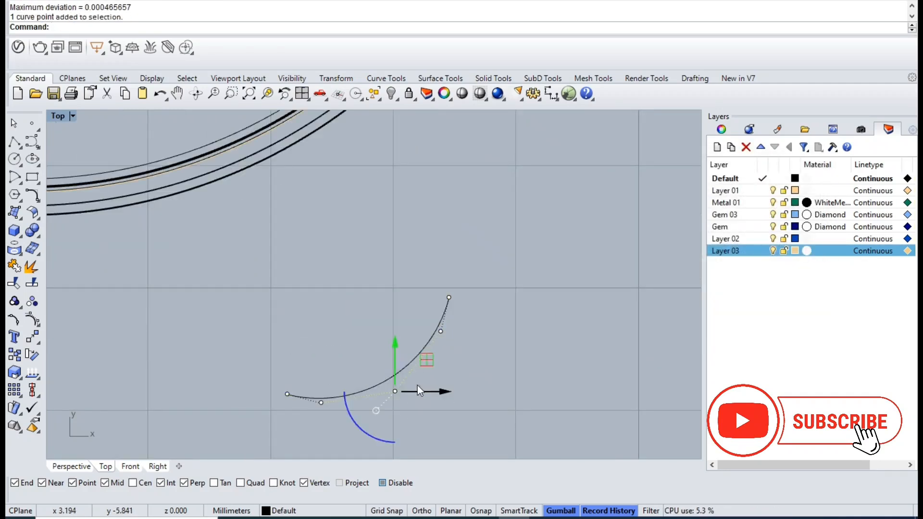
drag(428, 364, 384, 289)
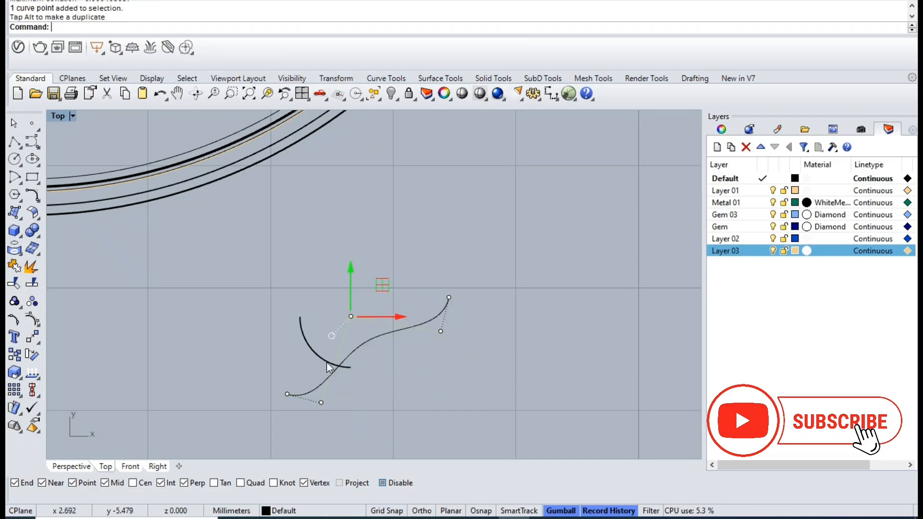
drag(304, 374, 409, 412)
drag(413, 310, 423, 360)
click(351, 317)
drag(382, 285, 380, 279)
key(Escape)
key(Escape)
scroll(250, 303, down, 1)
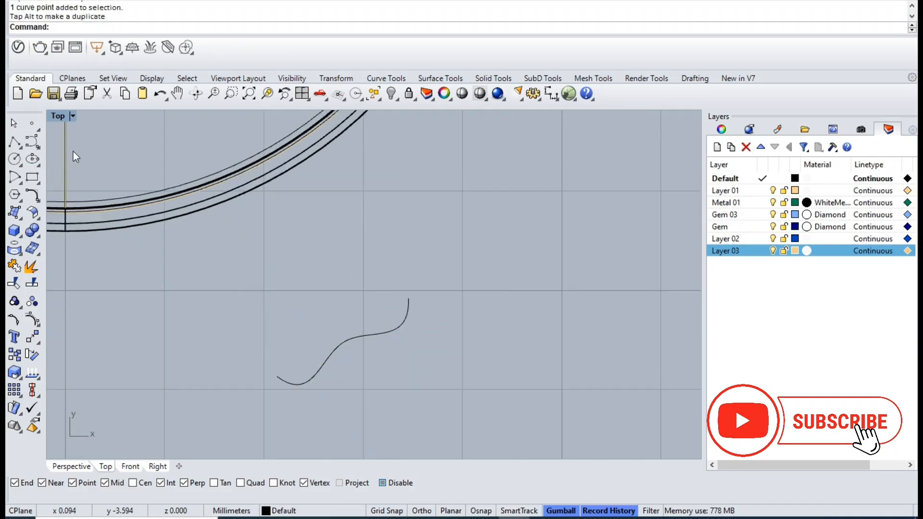
- Draw two arcs with object snaps off from the wavy curve's ends up into the bezel ring, the second about 2.2 mm long
click(20, 182)
click(51, 184)
key(alt)
click(407, 302)
scroll(371, 262, down, 2)
click(302, 190)
click(335, 218)
key(Return)
click(321, 325)
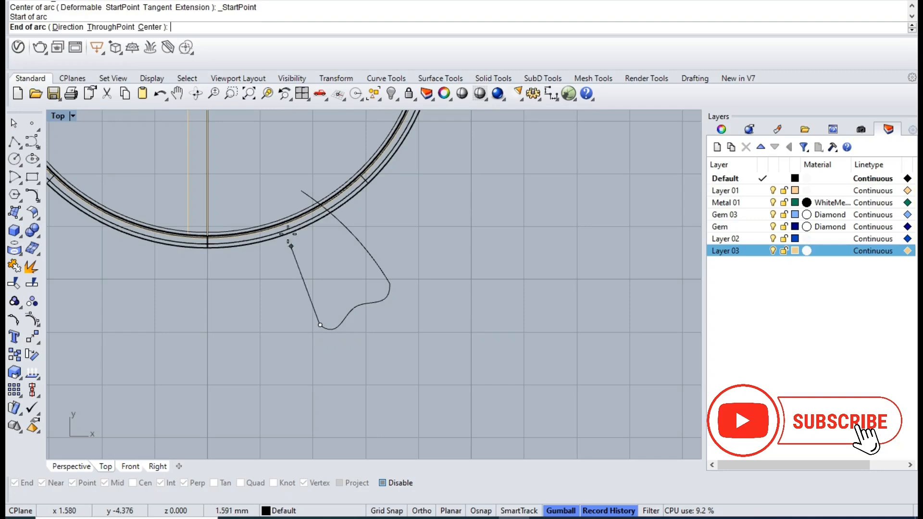
click(277, 218)
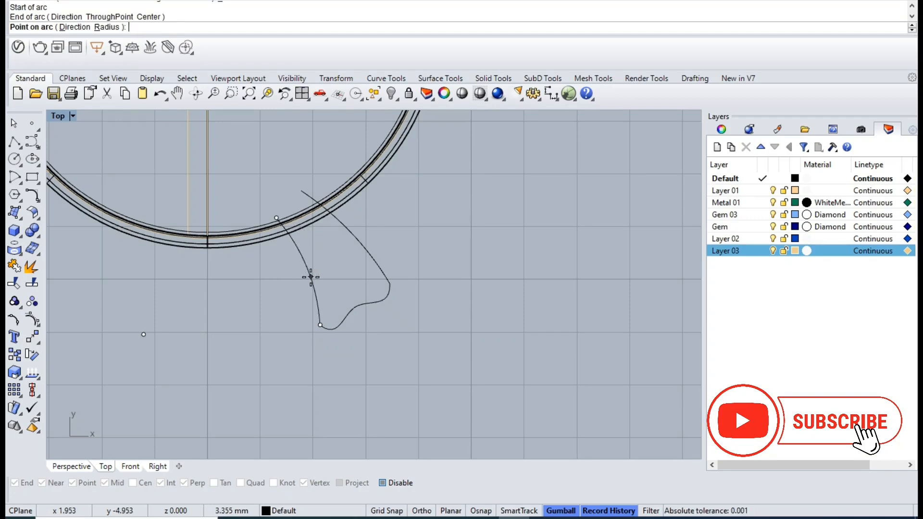
click(310, 277)
- Close the foot profile with a straight polyline between the upper ends of the two side arcs
click(325, 316)
shift+click(377, 298)
shift+click(388, 277)
click(15, 142)
scroll(267, 200, up, 5)
click(295, 247)
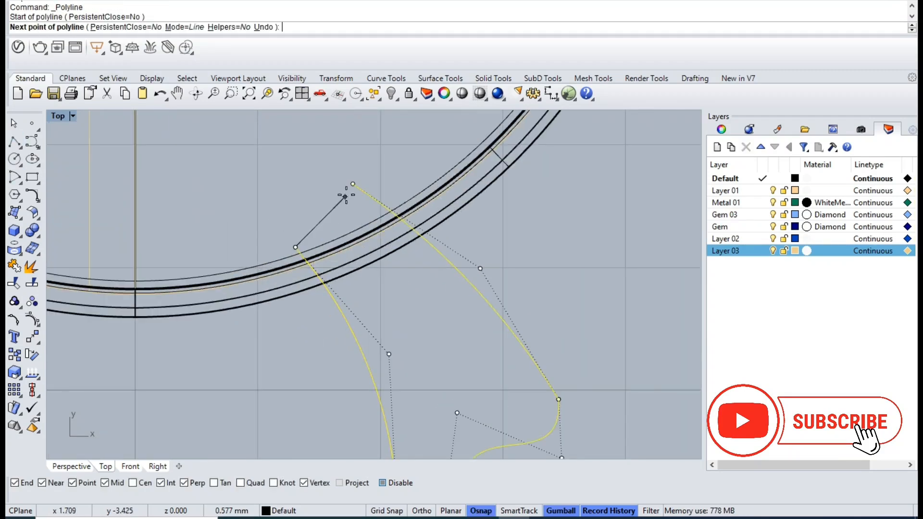
click(353, 183)
key(Return)
- Create a planar surface from the four foot profile curves and delete the curves
shift+click(336, 202)
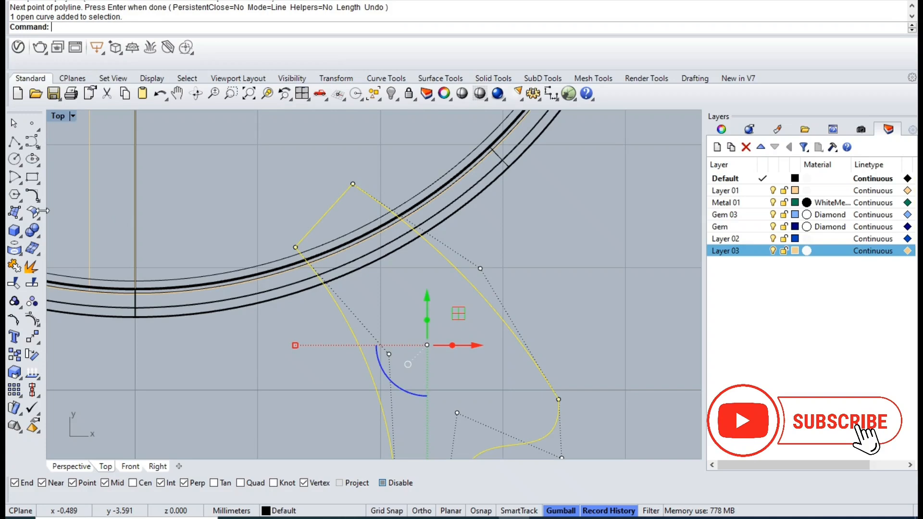
click(16, 212)
click(31, 214)
key(Delete)
- Extrude the foot surface as a solid by 0.3 mm to both sides, and delete the source surface
click(432, 376)
key(ctrl+F4)
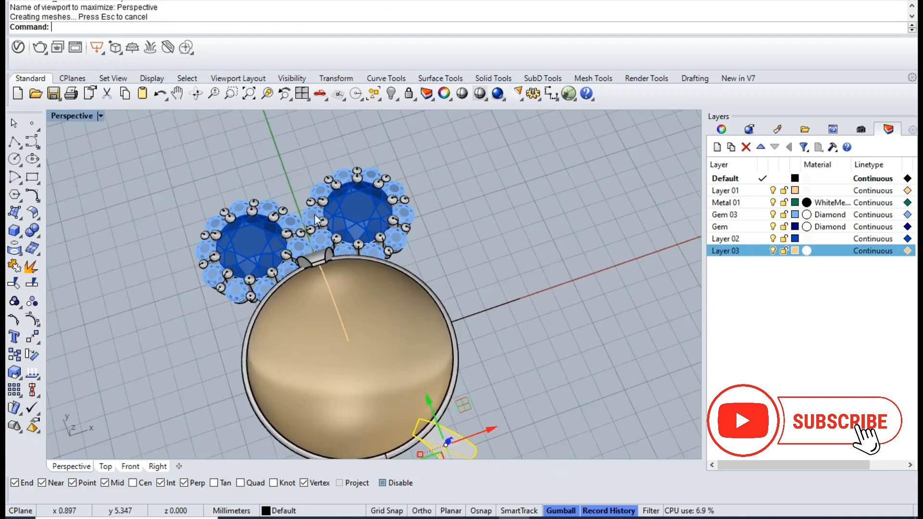
click(267, 93)
right_drag(486, 333, 356, 318)
key(ctrl+shift+e)
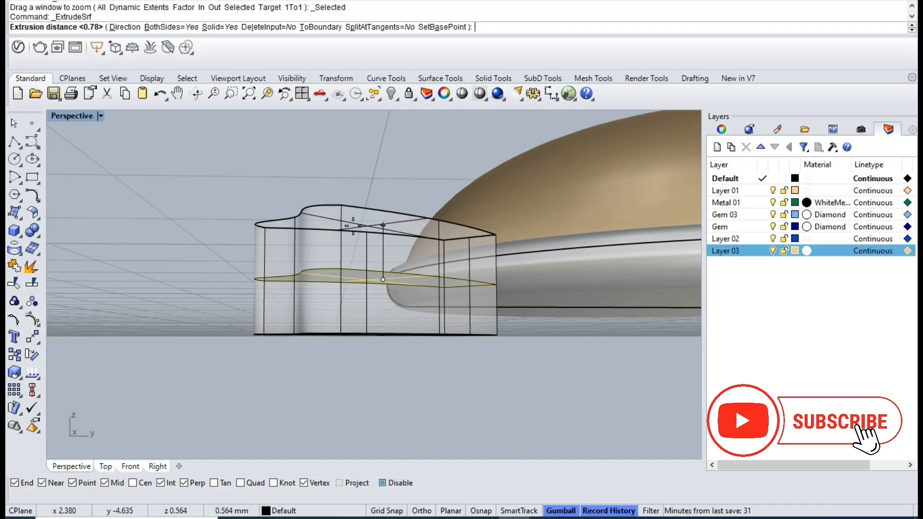
text(.4)
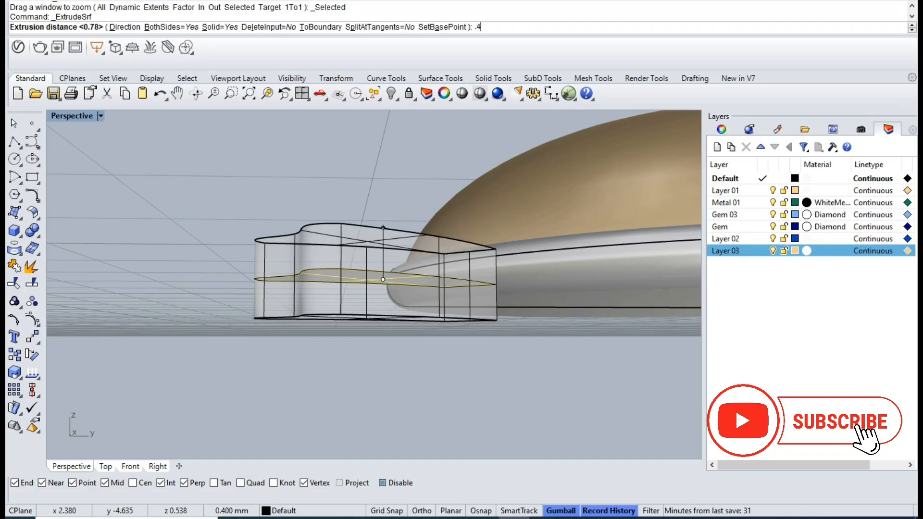
key(BackSpace)
text(3)
key(Return)
right_drag(354, 228, 417, 340)
key(Delete)
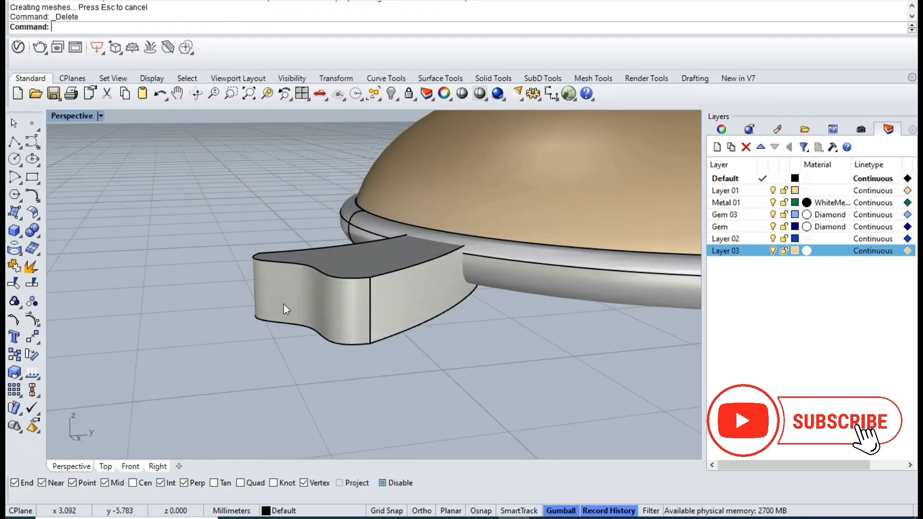
- Taper the foot solid by moving its edges so the wavy outer end is thinner than the bezel end
right_drag(293, 313, 330, 297)
click(349, 336)
right_drag(349, 336, 302, 322)
drag(311, 318, 298, 303)
right_drag(324, 325, 337, 321)
key(Escape)
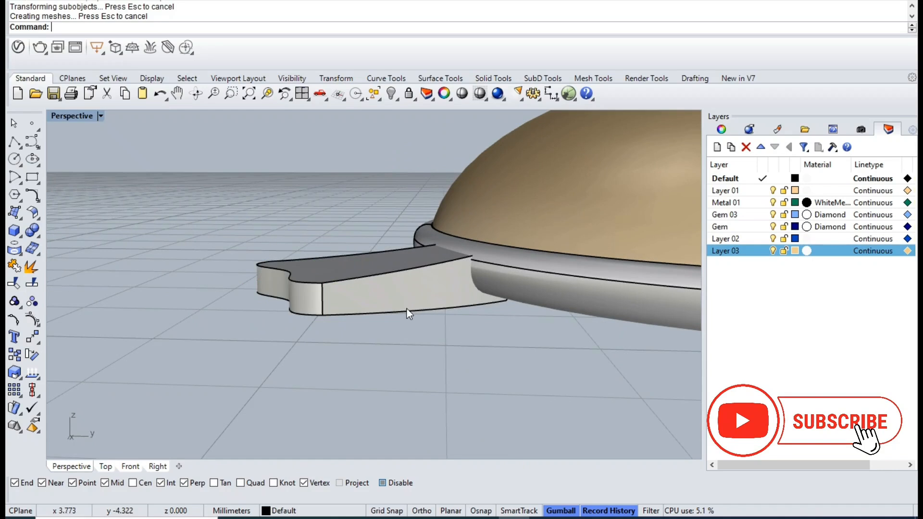
click(409, 307)
right_drag(409, 306, 351, 271)
drag(379, 236, 376, 233)
right_drag(377, 232, 485, 339)
scroll(382, 317, down, 4)
- Mirror a copy of the foot across the vertical axis through the origin (0) in the Top view
right_drag(383, 317, 416, 332)
click(419, 329)
click(395, 312)
key(ctrl+F1)
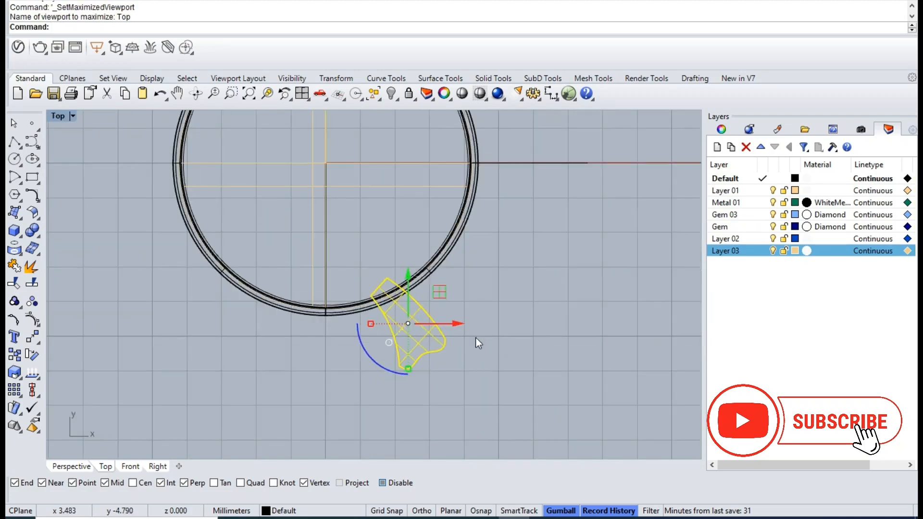
text(mirror)
key(Return)
text(0)
key(Return)
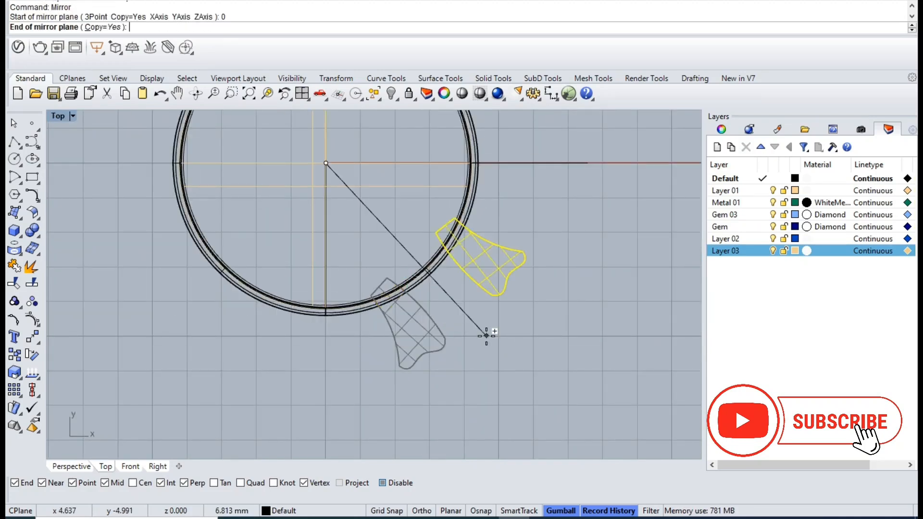
shift+click(385, 397)
click(479, 315)
- Draw an arc curving up and outward from a prong at the upper outside of the gem cluster on the positive X side
scroll(480, 315, down, 4)
right_drag(453, 274, 438, 359)
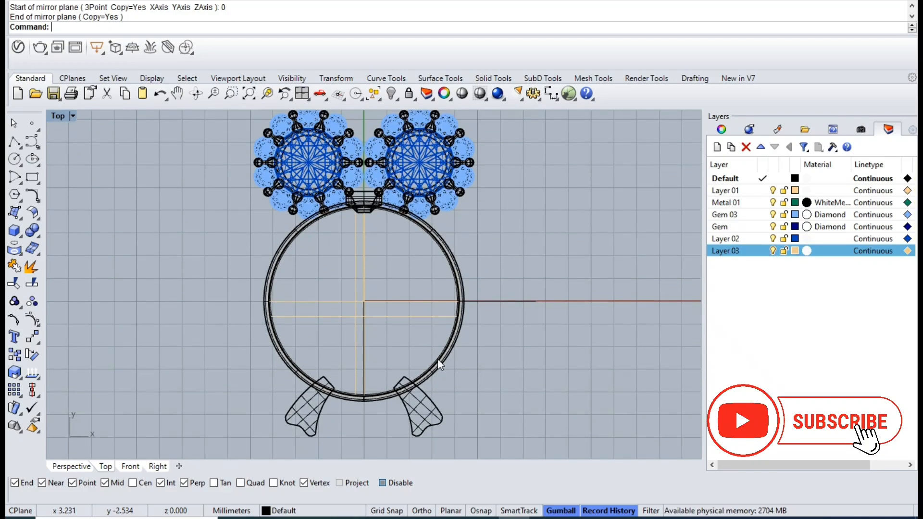
scroll(436, 357, down, 4)
right_drag(409, 171, 380, 229)
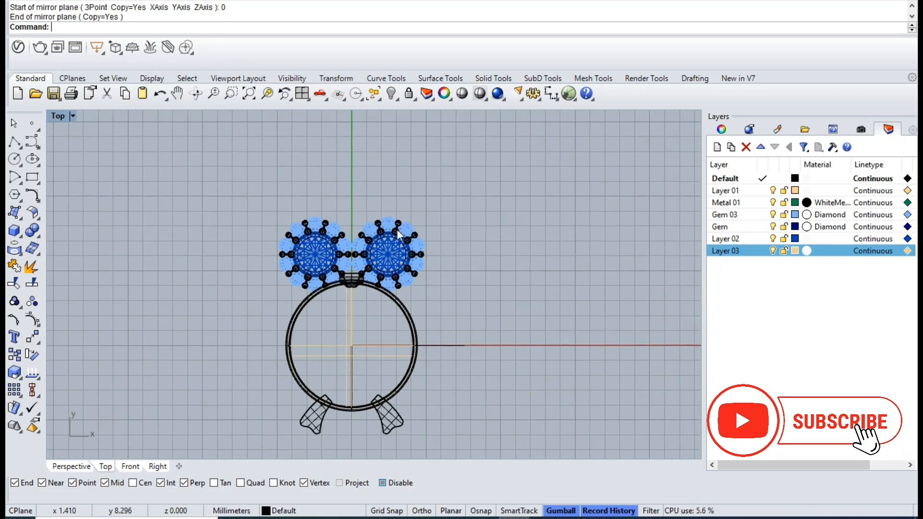
scroll(422, 227, up, 4)
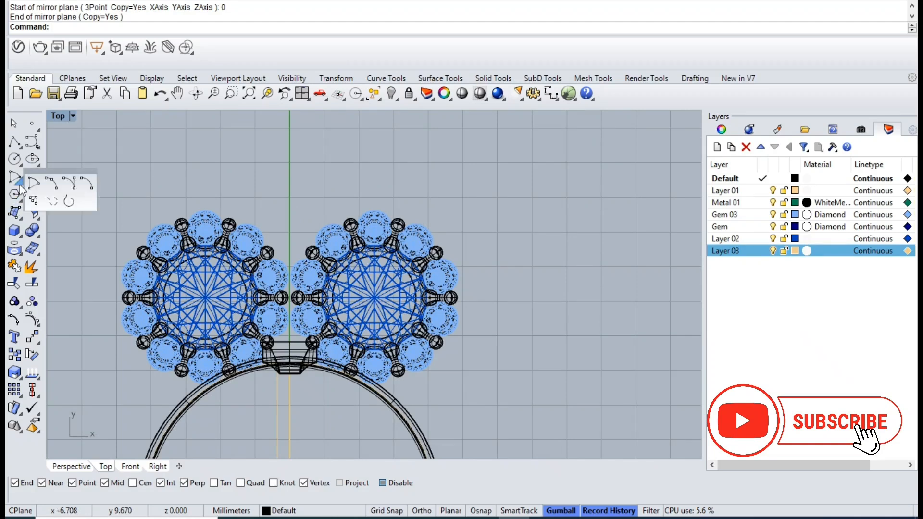
click(32, 195)
scroll(412, 227, up, 4)
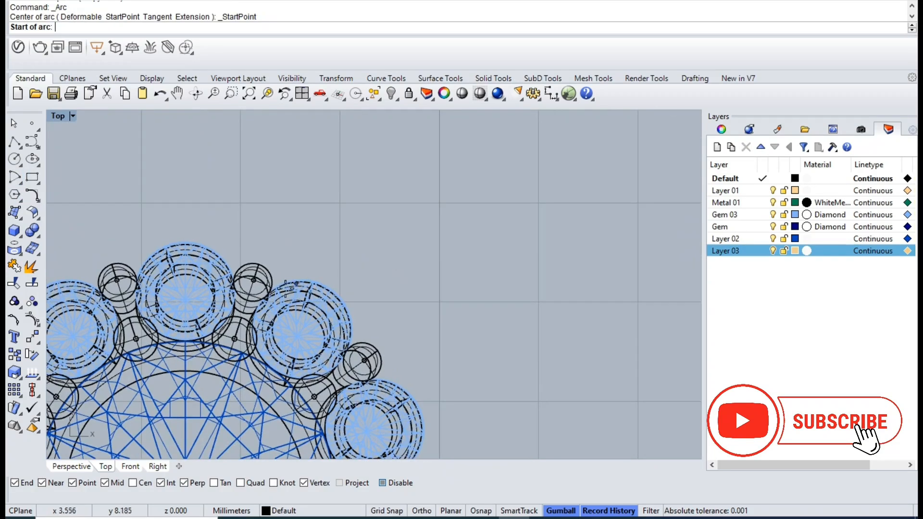
scroll(265, 286, up, 2)
click(236, 308)
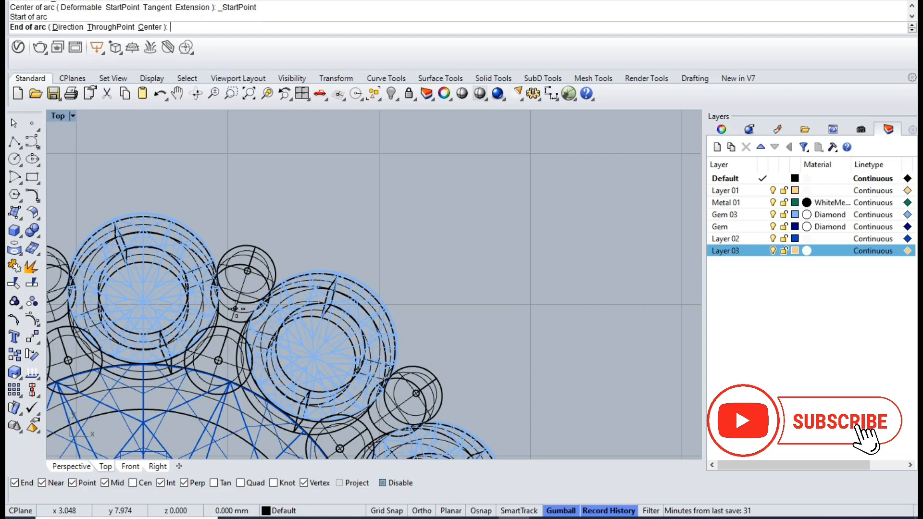
click(417, 162)
click(402, 163)
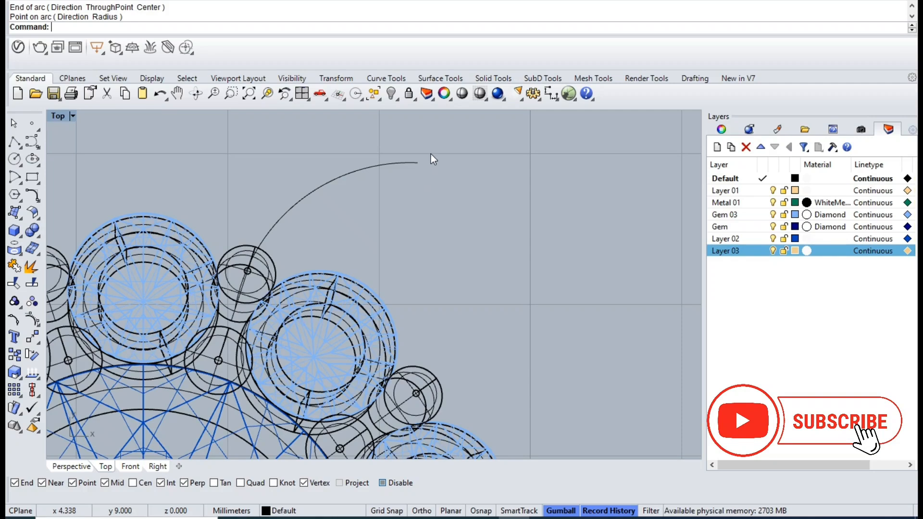
- Draw a second arc from the neighbouring outer prong up to the first arc's tip to form a pointed ear
right_click(446, 152)
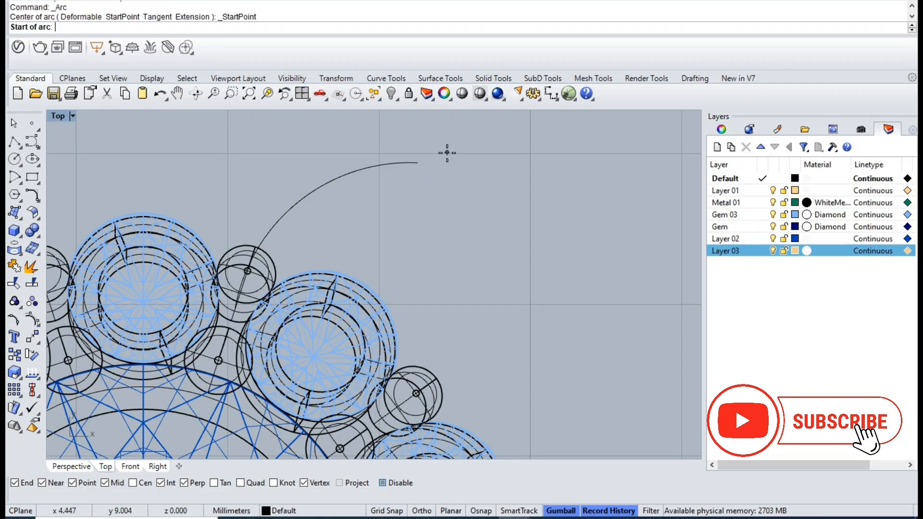
click(395, 409)
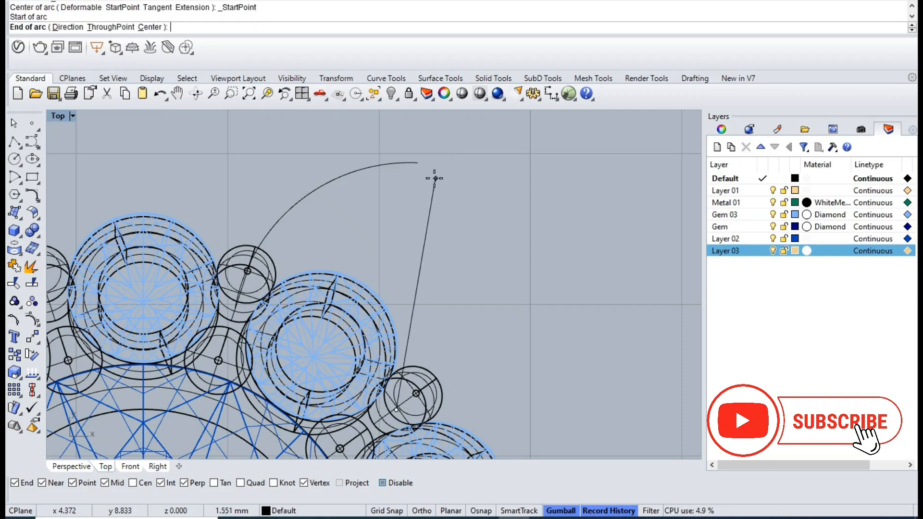
click(419, 163)
click(398, 228)
- Rotate both ear arcs slightly clockwise about the first arc's lower end and nudge them into place over the prongs
click(397, 226)
shift+click(346, 180)
key(ctrl+r)
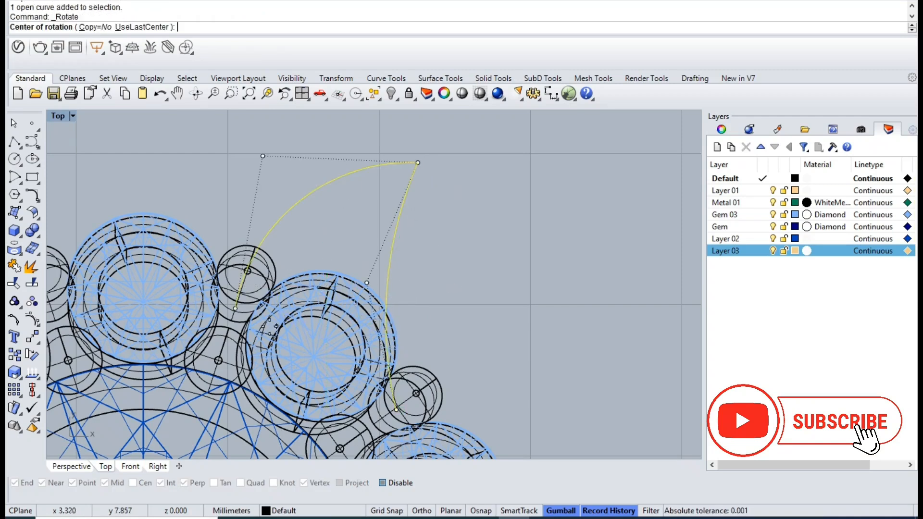
click(235, 309)
click(405, 182)
click(424, 190)
drag(370, 263, 375, 265)
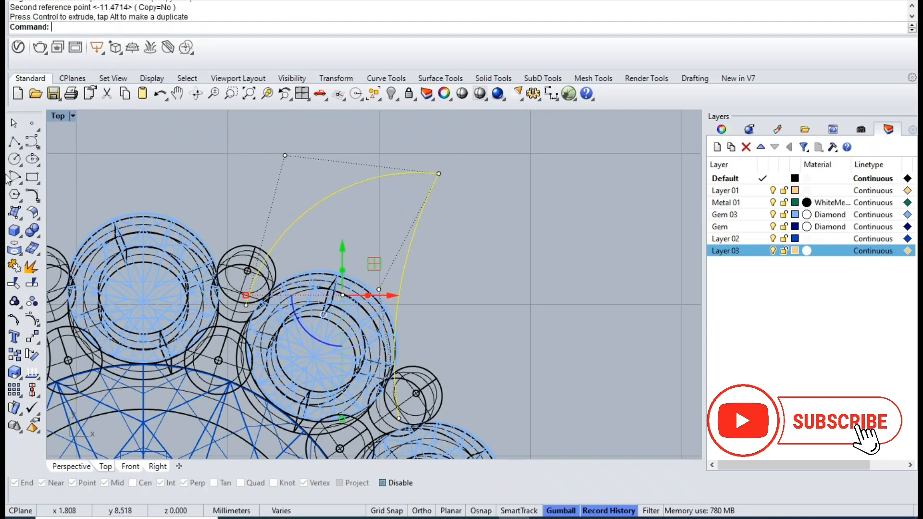
- Close the base of the ear profile with a straight polyline between the arcs' lower ends
click(11, 146)
scroll(234, 312, up, 4)
alt+click(252, 301)
right_drag(397, 385, 258, 241)
click(347, 329)
key(Return)
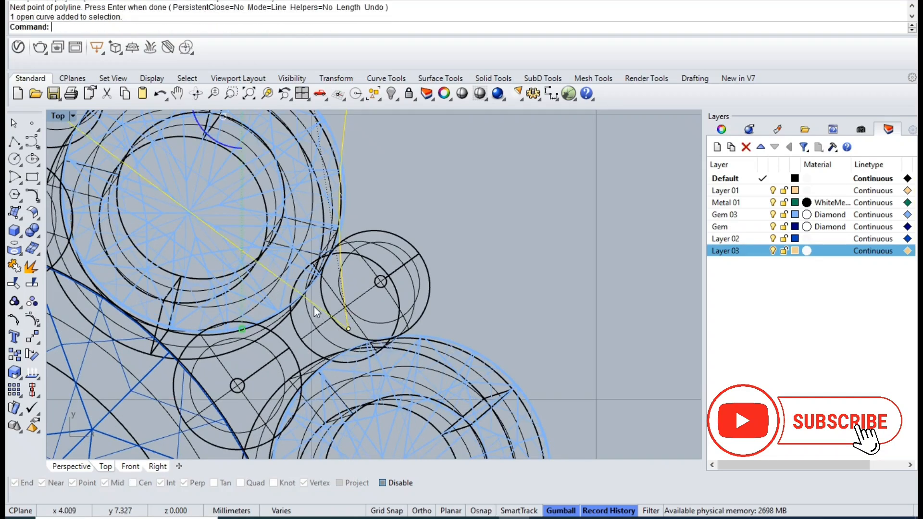
- Create a planar surface from the three ear profile curves and delete the curves
click(314, 307)
scroll(294, 281, down, 1)
click(20, 220)
click(52, 218)
scroll(288, 232, down, 5)
right_drag(332, 232, 401, 356)
scroll(398, 352, down, 6)
key(Delete)
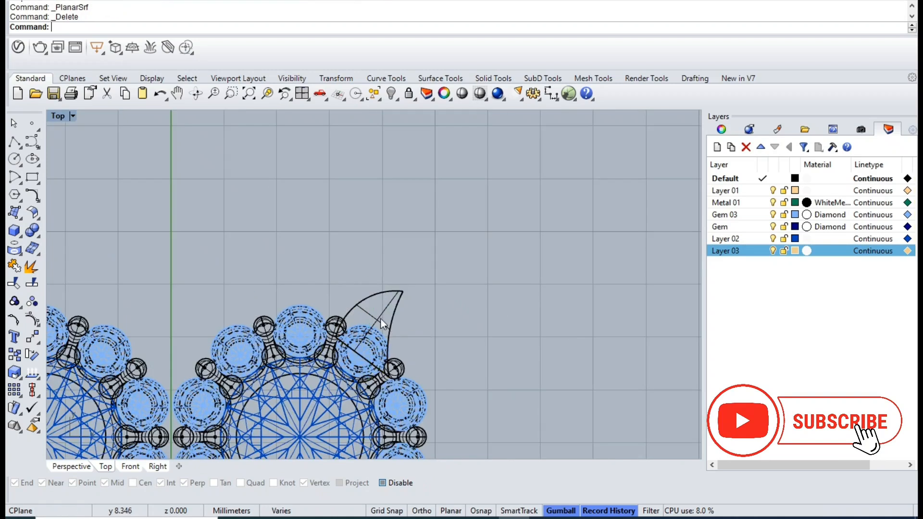
- Extrude the ear surface to one side only into a closed solid and delete the source surface
click(391, 324)
key(ctrl+F4)
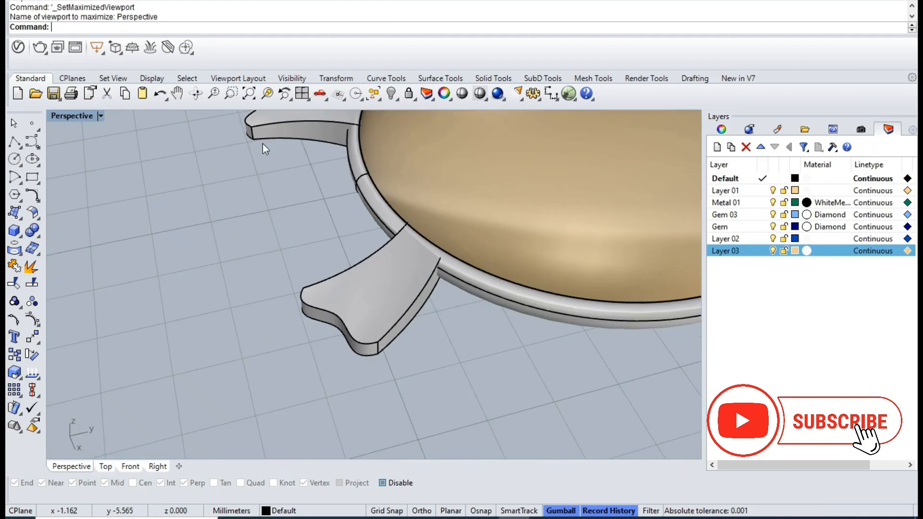
click(268, 93)
drag(358, 234, 356, 283)
right_click(400, 345)
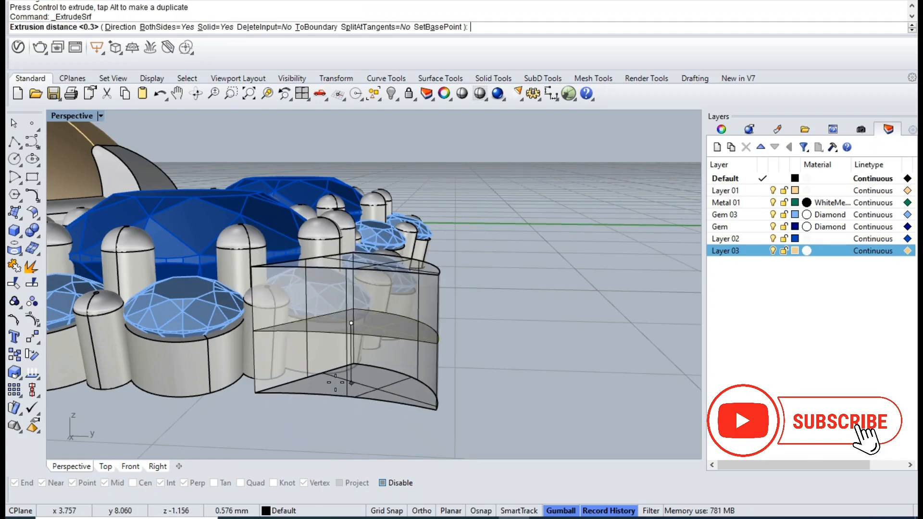
text(b)
key(Return)
click(335, 370)
key(Delete)
- Lower the top face of the ear solid so it sits beneath the rim of the neighbouring gem seat
click(414, 328)
click(556, 354)
right_drag(556, 354, 536, 363)
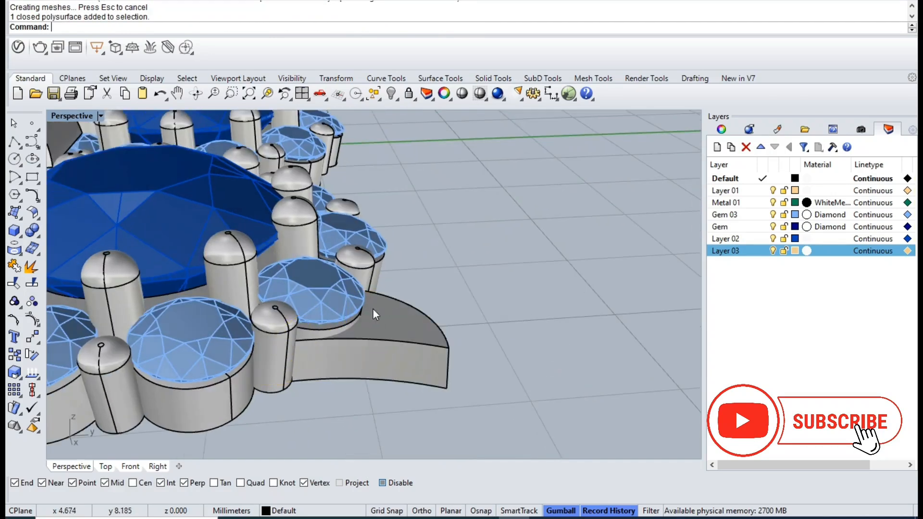
click(384, 326)
key(Delete)
right_drag(407, 330, 452, 296)
ctrl+shift+click(440, 351)
right_click(441, 354)
drag(449, 292, 451, 320)
right_drag(409, 349, 366, 362)
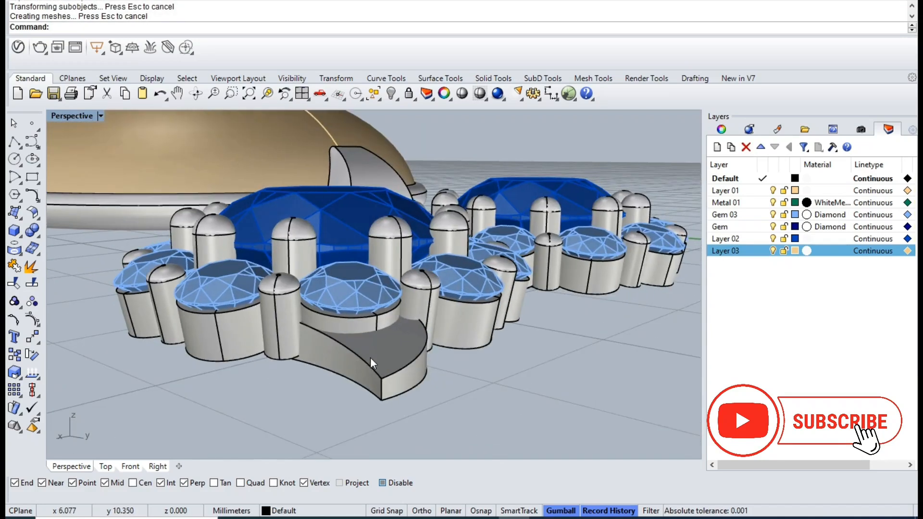
- Mirror a copy of the ear solid across the vertical axis through the origin (0) in the Top view
click(368, 358)
key(ctrl+F1)
text(Mirror)
key(Return)
text(0)
key(Return)
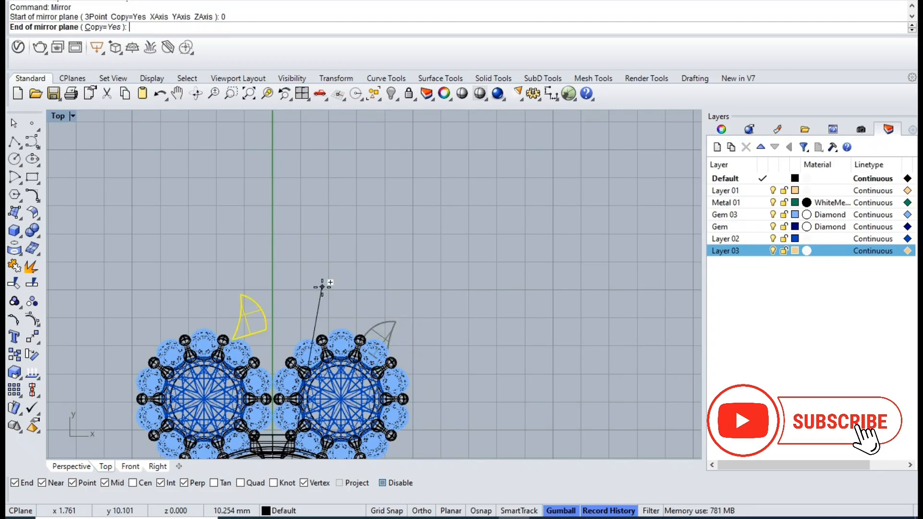
click(301, 264)
- Group all parts of the piece together, including both gem clusters, the ears, bezel, claw and feet
scroll(362, 221, down, 5)
drag(232, 172, 491, 421)
scroll(372, 255, up, 2)
click(486, 332)
key(F4)
key(Delete)
drag(250, 182, 480, 380)
scroll(336, 262, up, 8)
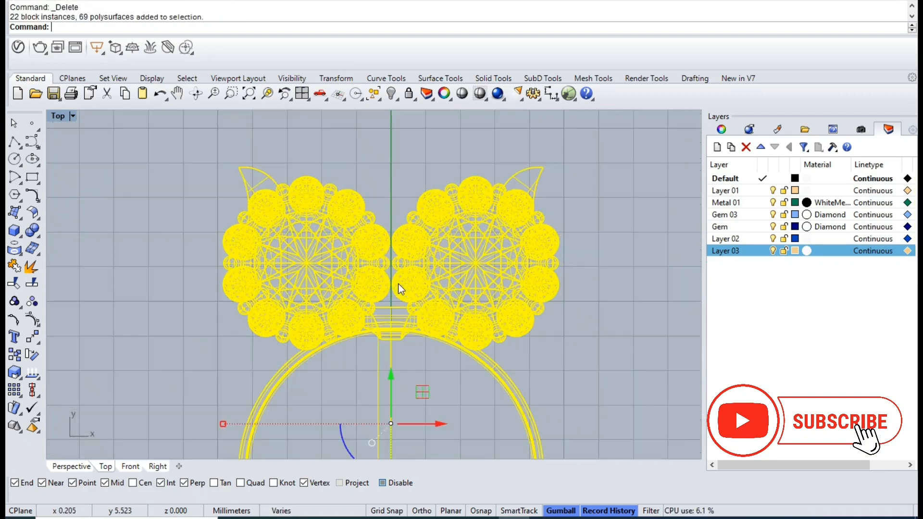
key(ctrl+g)
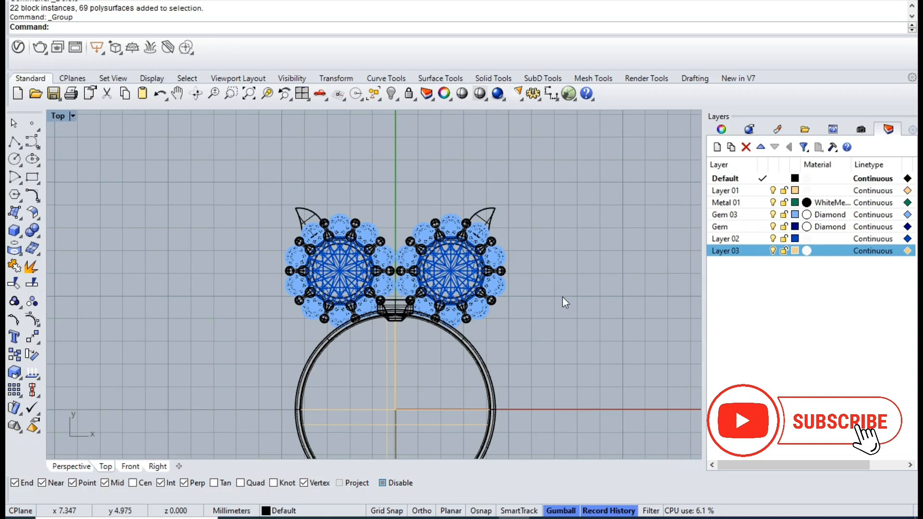
- Ungroup the whole piece, then group only the dome stone, its bezel, the claw and the feet
key(ctrl+F4)
scroll(403, 298, down, 8)
right_drag(403, 298, 372, 292)
click(336, 272)
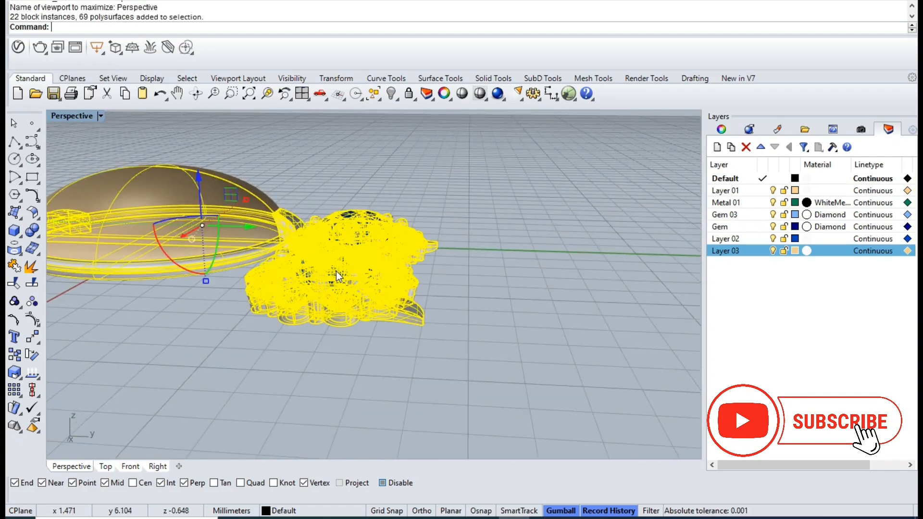
key(ctrl+shift+g)
click(279, 220)
shift+right_drag(279, 219, 471, 301)
shift+click(295, 272)
shift+click(235, 284)
shift+click(226, 281)
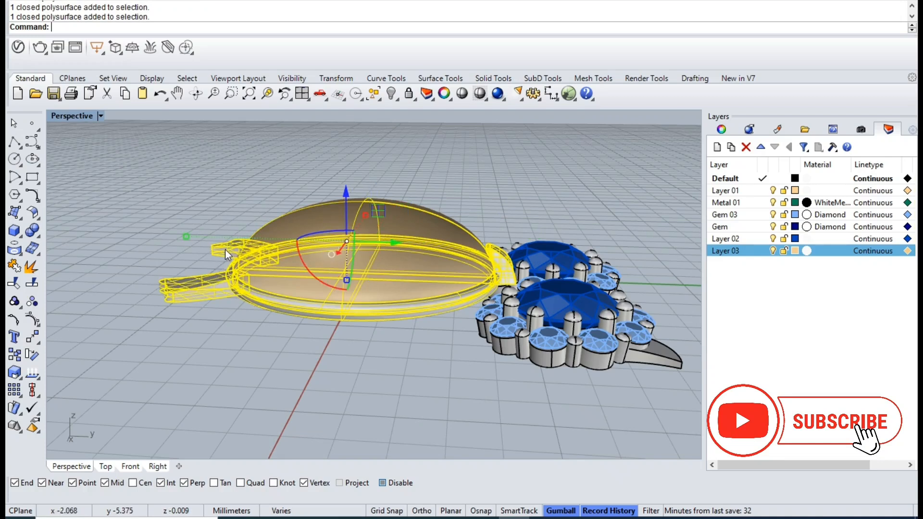
key(ctrl+g)
- Raise both gem clusters with their ears in the Right view so they sit level with the bezel
click(574, 367)
right_drag(525, 247, 539, 320)
scroll(544, 298, down, 5)
drag(420, 174, 633, 449)
click(302, 95)
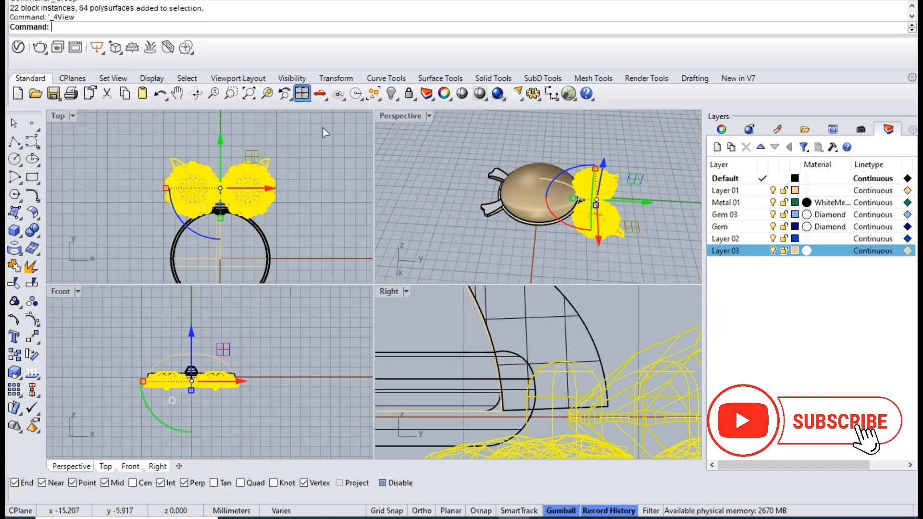
double_click(389, 291)
scroll(433, 323, up, 1)
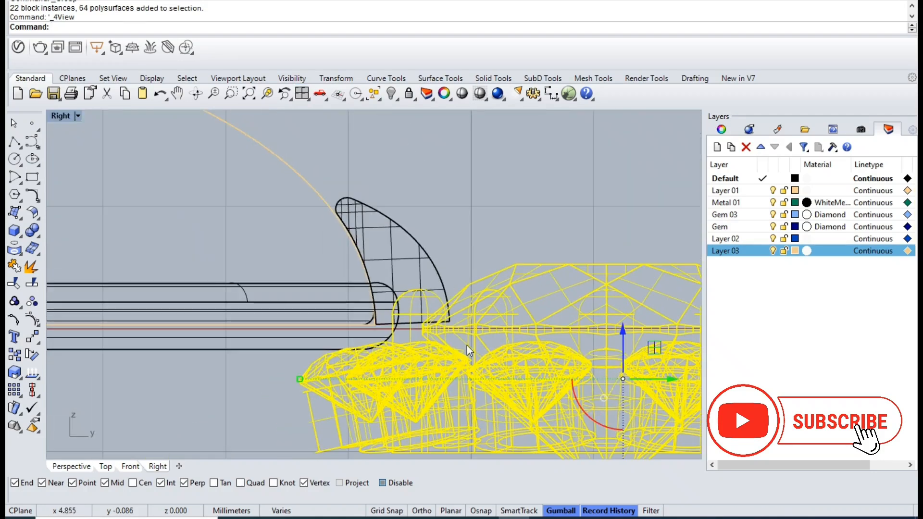
drag(621, 344, 605, 245)
scroll(605, 245, down, 8)
key(ctrl+F4)
click(514, 206)
right_drag(514, 207, 454, 317)
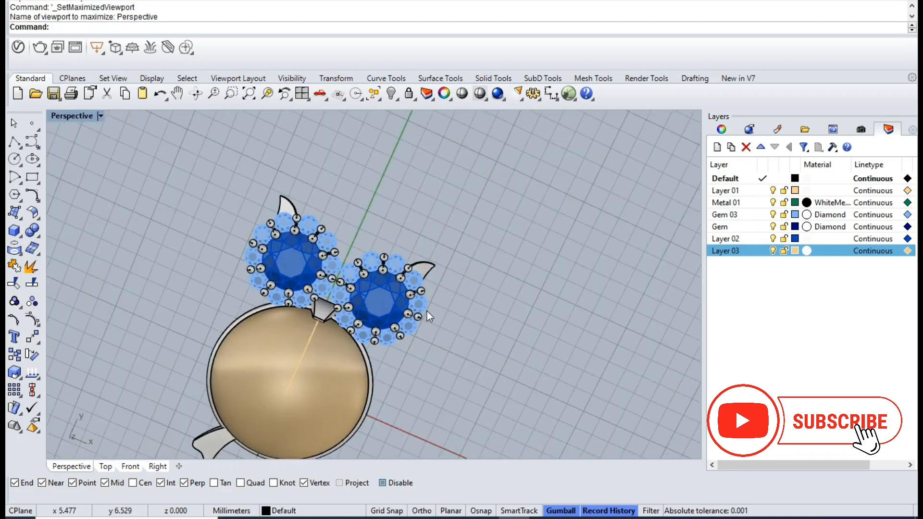
- Show the Top view shaded and nudge the cluster and ear on the positive X side slightly upward
key(ctrl+F1)
key(ctrl+alt+s)
scroll(452, 314, up, 4)
scroll(451, 310, down, 2)
click(425, 281)
scroll(424, 280, up, 2)
scroll(424, 280, up, 6)
right_drag(454, 236, 399, 310)
shift+click(532, 155)
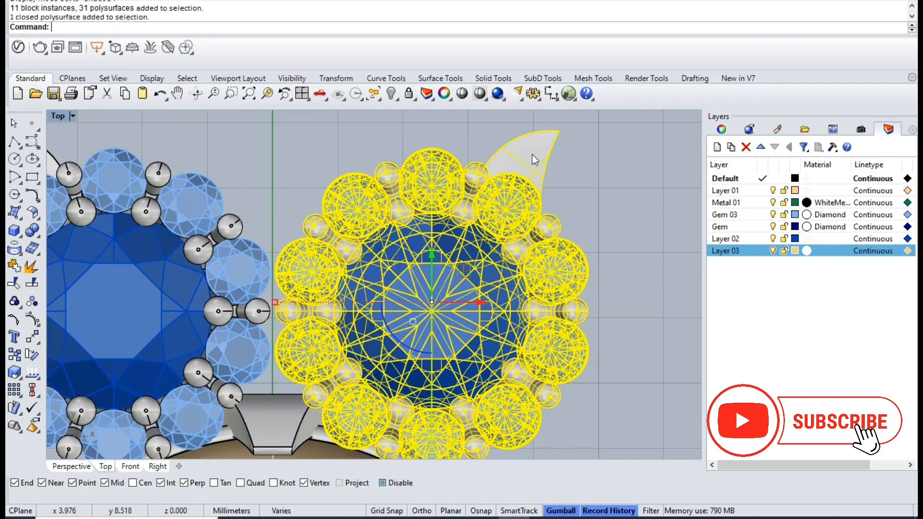
drag(463, 272, 463, 267)
scroll(302, 259, down, 4)
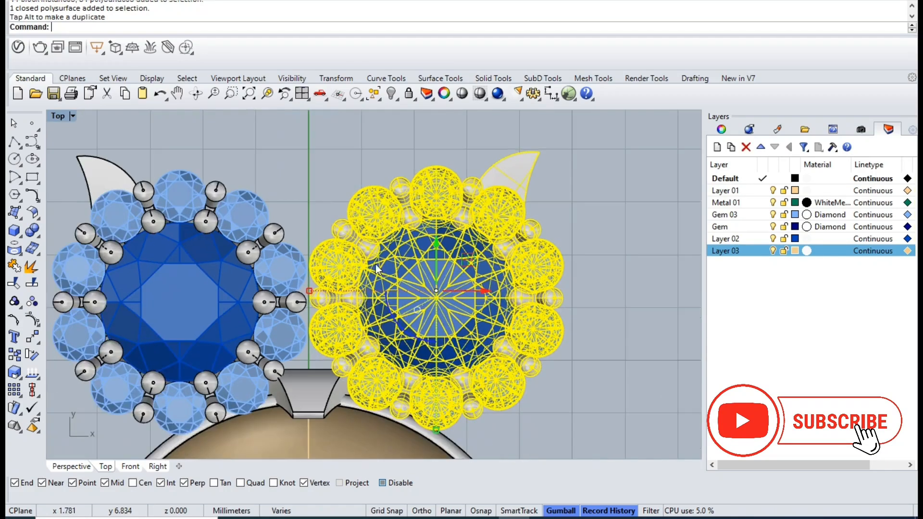
- Delete the gem cluster and ear on the negative X side of the vertical axis
key(Escape)
drag(123, 154, 289, 385)
shift+click(264, 313)
key(Delete)
- Group the remaining gem cluster with its ear and mirror a copy across the vertical axis through the origin (0)
click(430, 206)
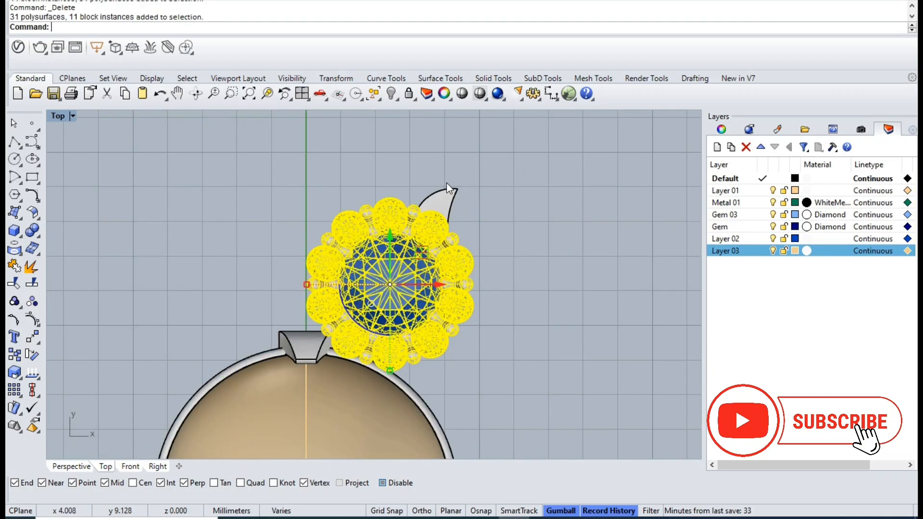
shift+click(446, 206)
key(ctrl+g)
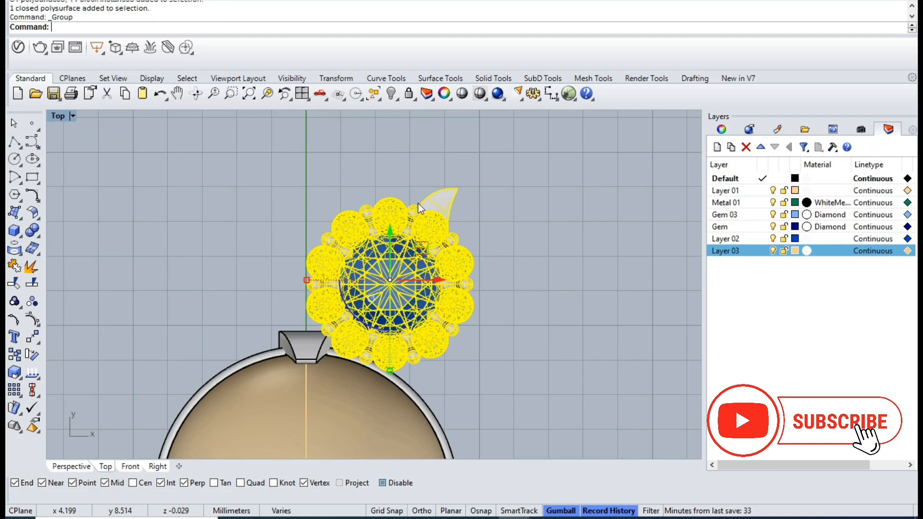
scroll(441, 208, down, 1)
text(mirror)
key(Return)
text(0)
key(Return)
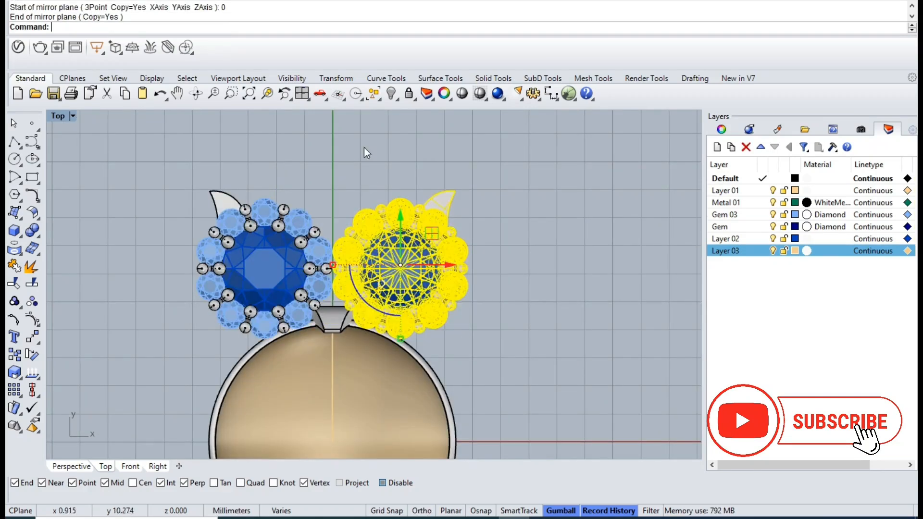
click(362, 171)
- Select the complete owl, including clusters, ears, dome, bezel, claw and feet, and group it
scroll(362, 159, down, 3)
drag(283, 157, 477, 422)
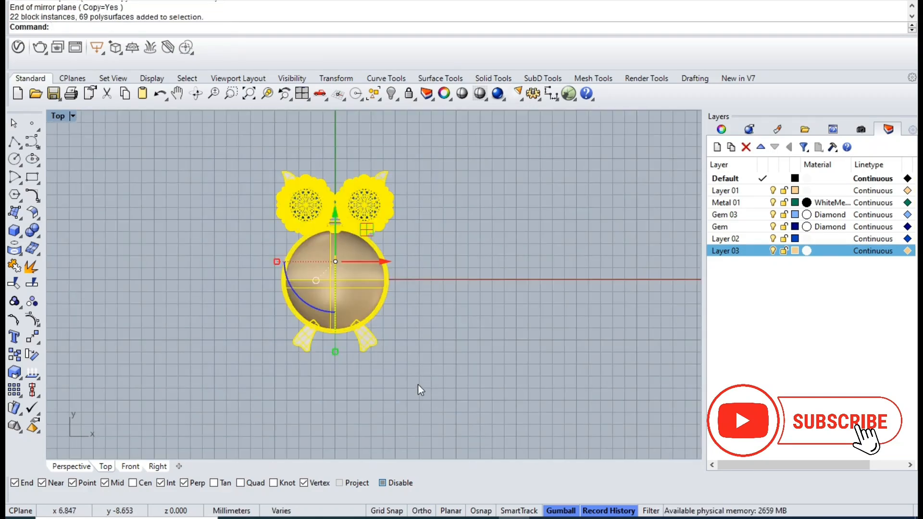
key(ctrl+g)
key(ctrl+F3)
right_drag(386, 243, 484, 334)
scroll(414, 243, down, 6)
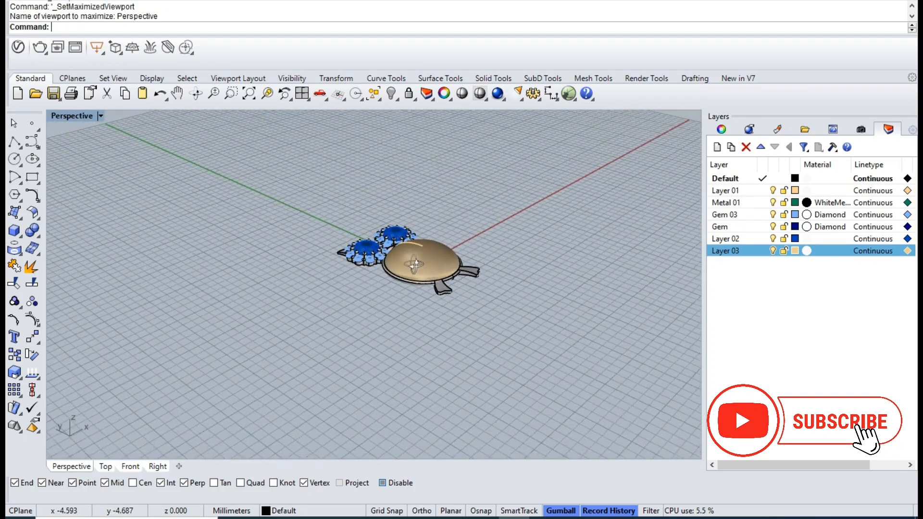
- Draw a circle 18 mm in diameter centred on the origin (0) in the Front view for the ring
click(302, 95)
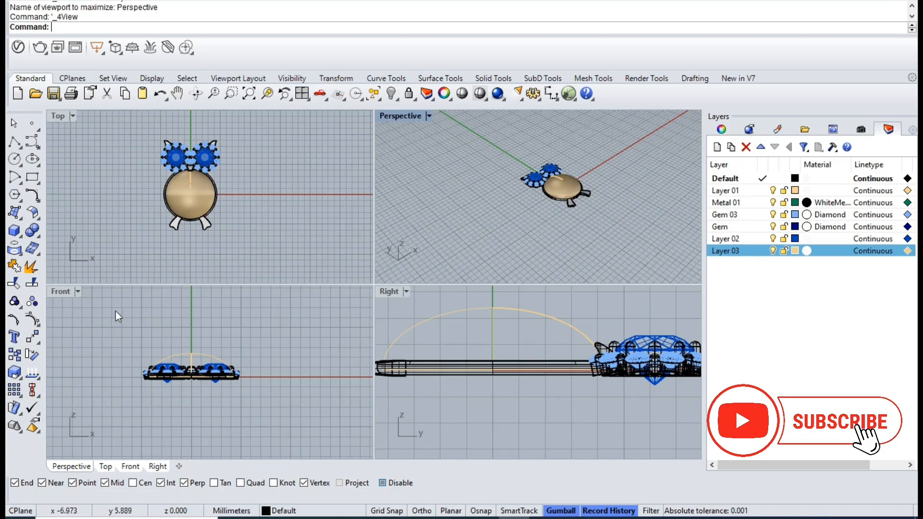
double_click(62, 292)
click(14, 159)
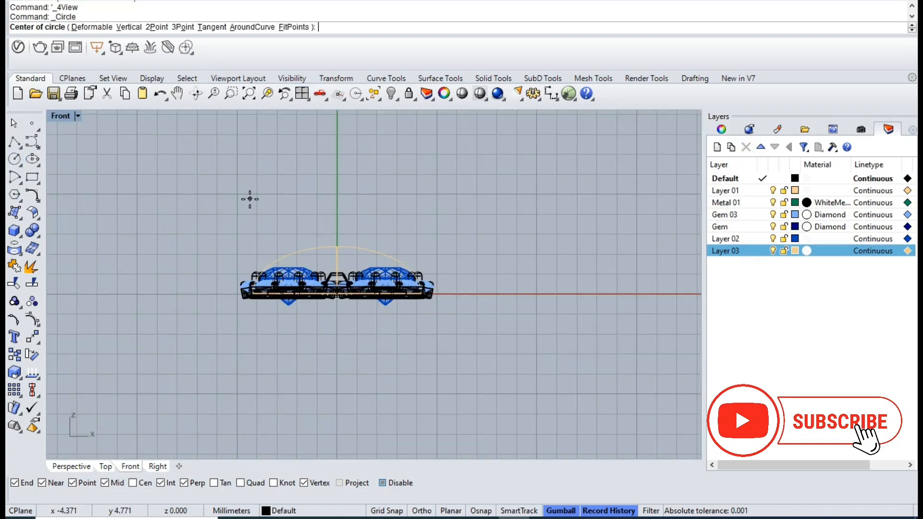
text(0)
key(Return)
text(18)
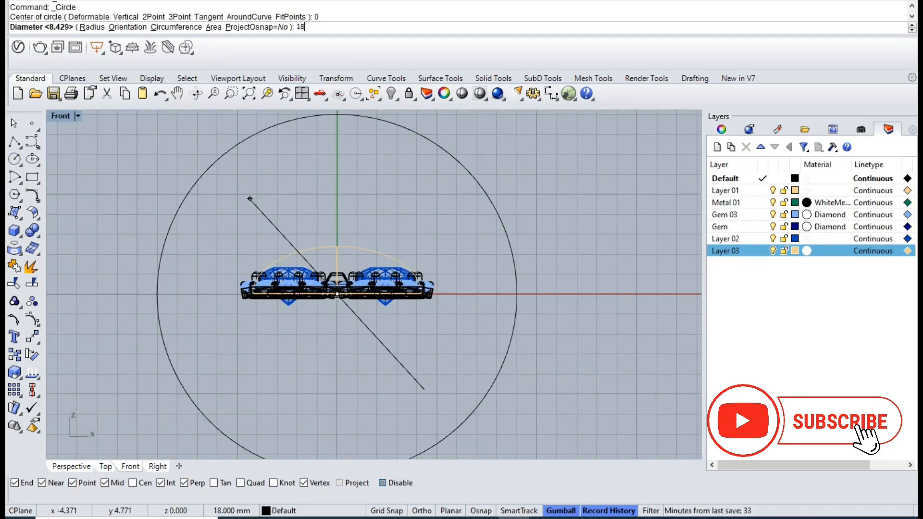
key(Return)
scroll(251, 200, down, 4)
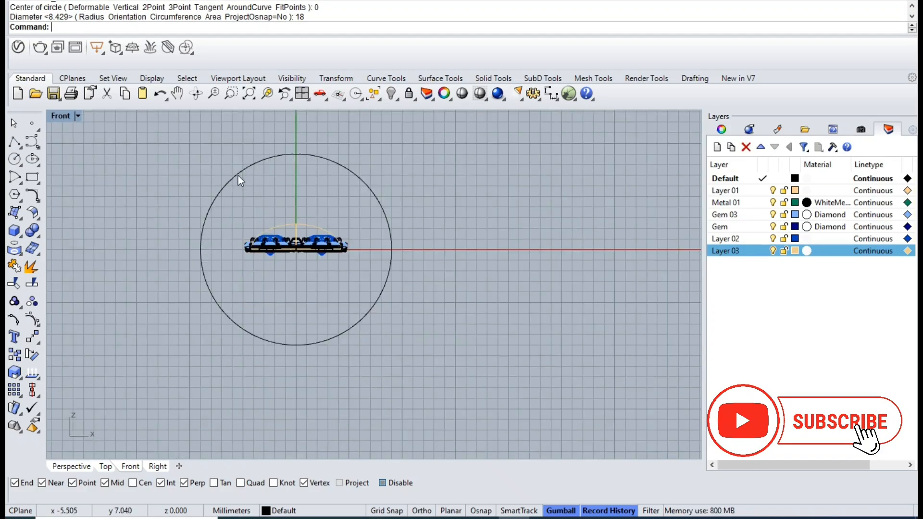
- Offset the ring circle outward by 1 mm
click(239, 176)
text(offset)
key(Return)
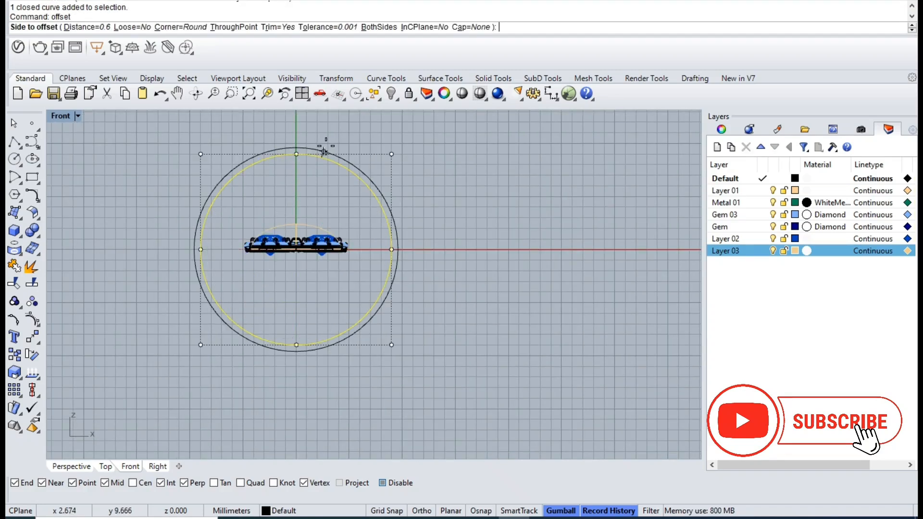
text(1.)
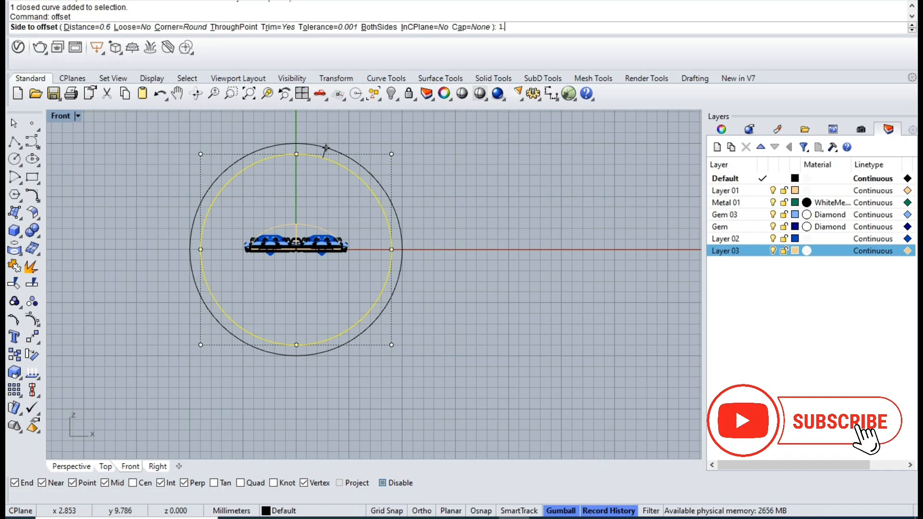
text(5)
key(BackSpace)
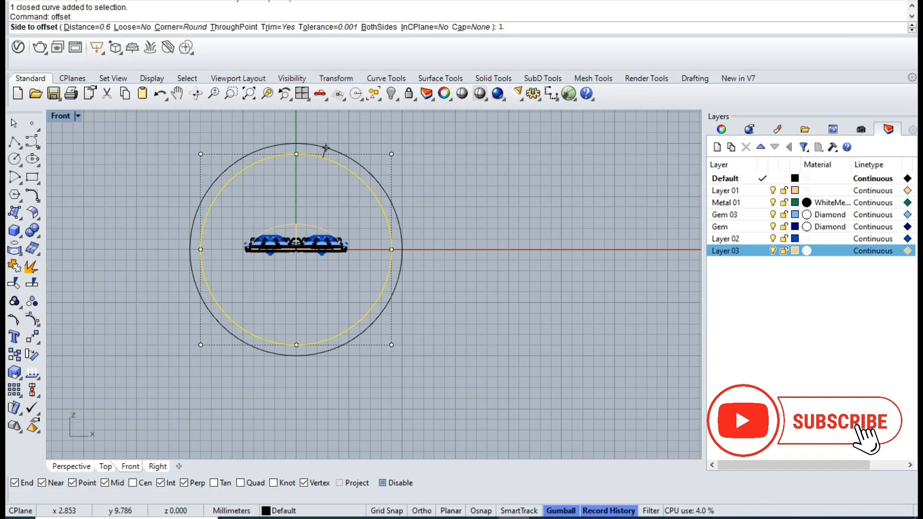
click(326, 146)
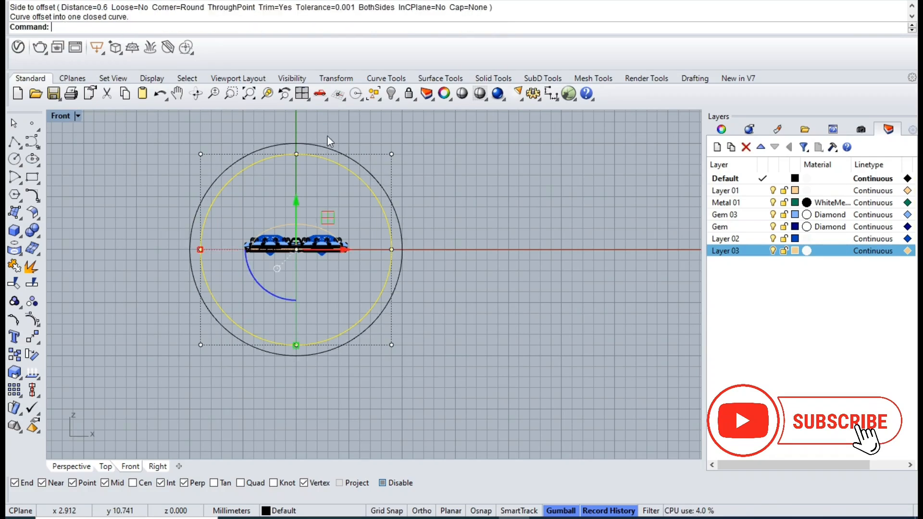
- Create a planar surface between the two ring circles and delete the circles
click(22, 221)
click(55, 220)
key(Delete)
- Extrude the ring surface 1 mm to both sides as a solid band and delete the source surface
click(402, 226)
key(ctrl+F4)
right_drag(335, 250, 308, 313)
key(ctrl+e)
text(b)
key(Return)
text(1)
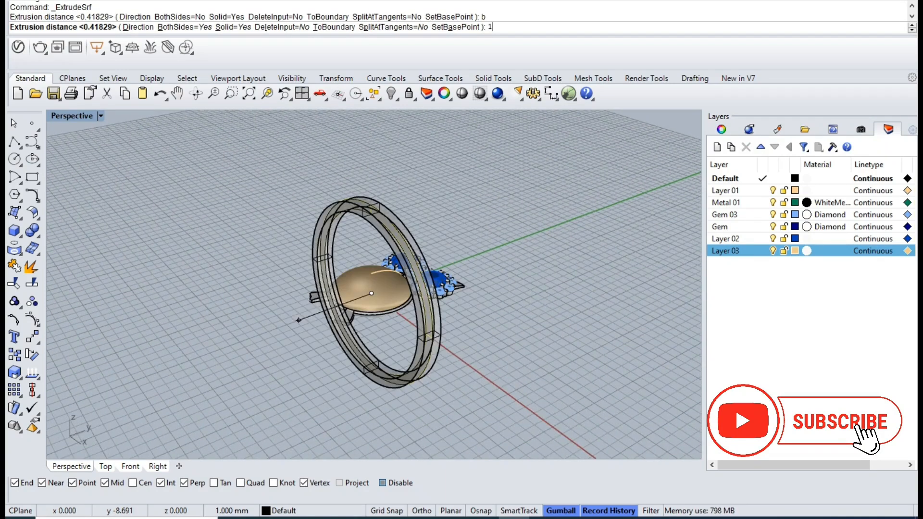
key(Return)
key(Delete)
- Copy the grouped owl straight up onto the top of the ring band in the Right view and hide the original
click(387, 296)
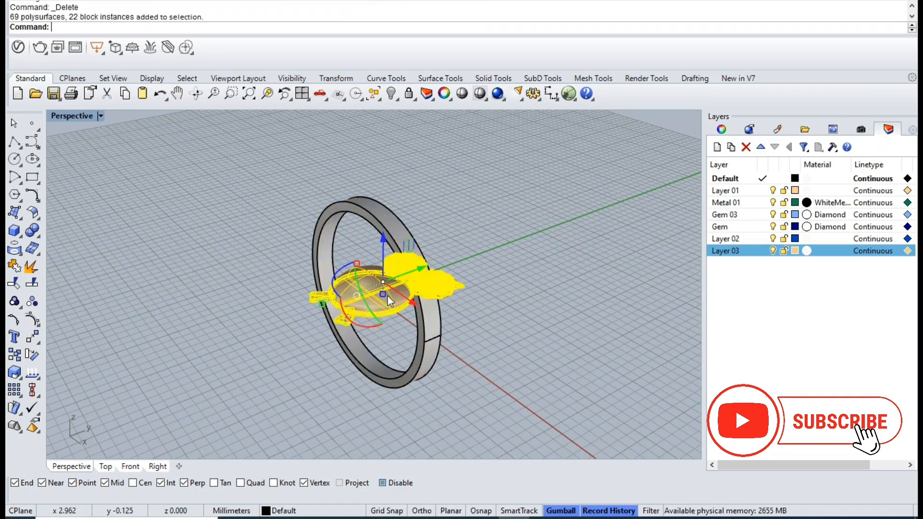
click(303, 94)
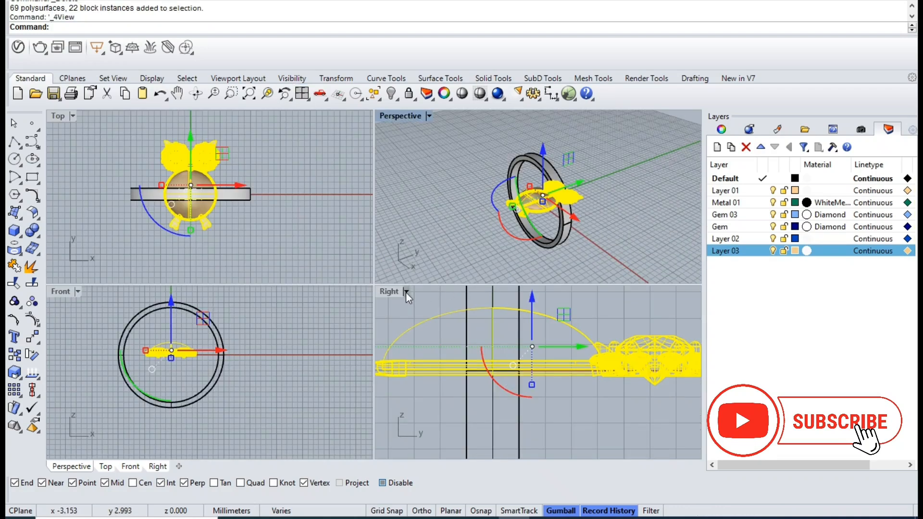
double_click(391, 291)
scroll(375, 317, down, 6)
drag(403, 323, 404, 204)
key(alt)
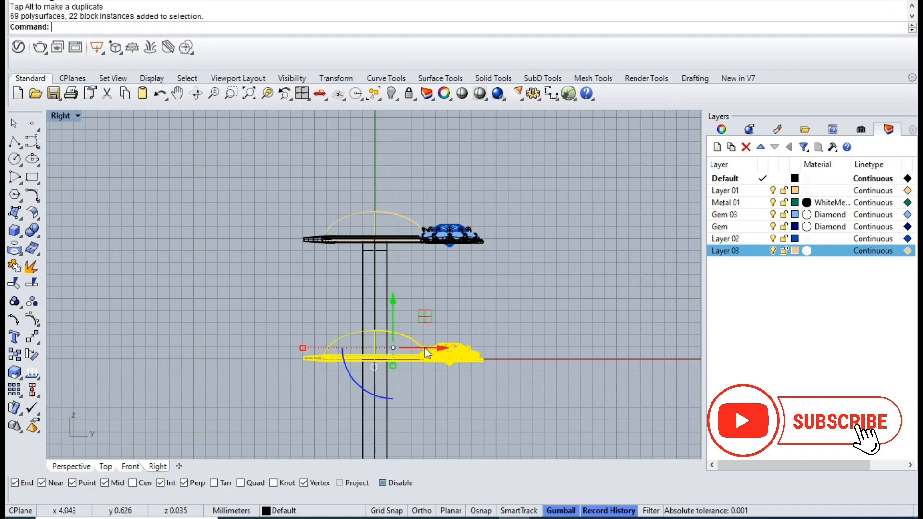
key(Delete)
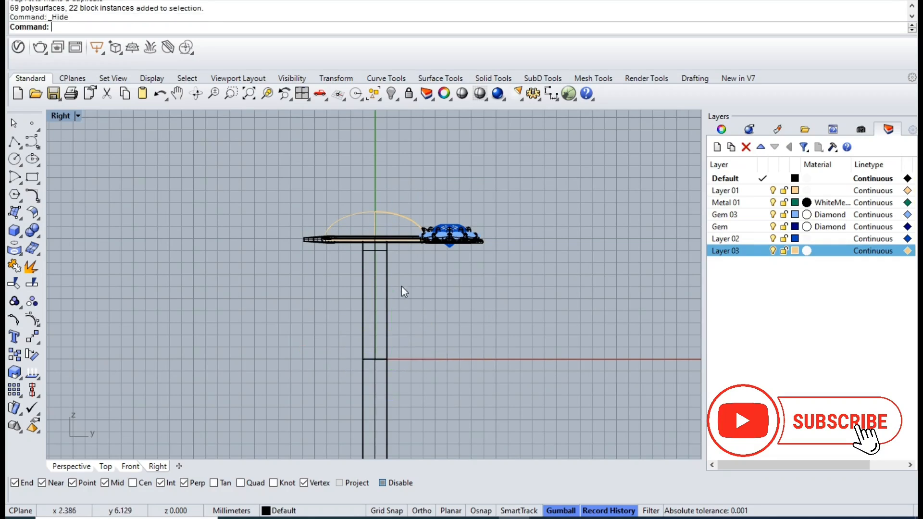
- Shift the grouped owl slightly toward its feet to balance it over the ring band
key(ctrl+F4)
scroll(408, 286, down, 4)
right_drag(408, 285, 435, 275)
scroll(424, 266, up, 6)
click(393, 255)
drag(362, 187, 373, 204)
click(542, 193)
right_drag(423, 310, 317, 295)
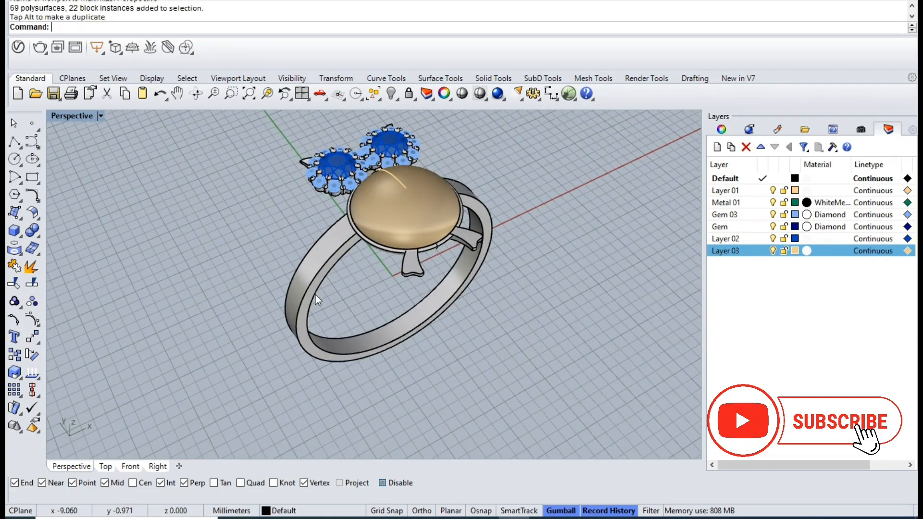
- Fillet the outer edges of the ring band with a radius of 0.4 mm
right_click(315, 295)
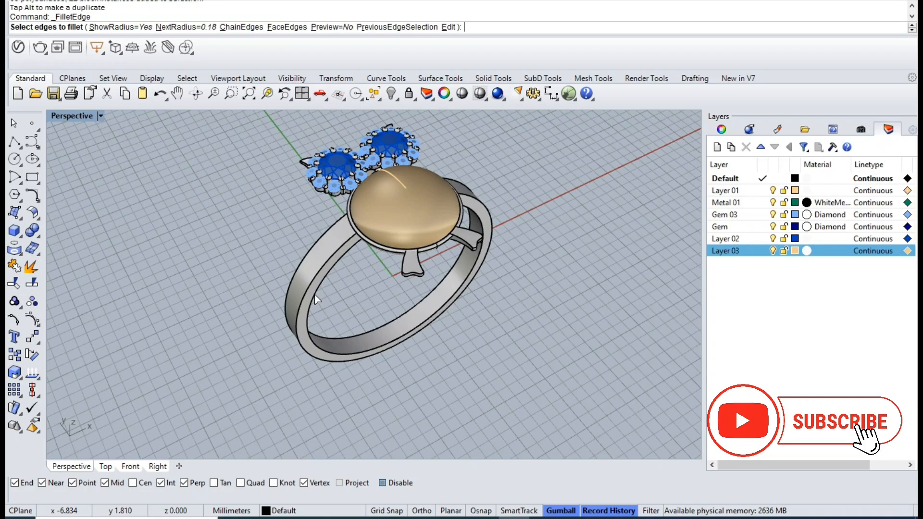
text(.4)
key(Return)
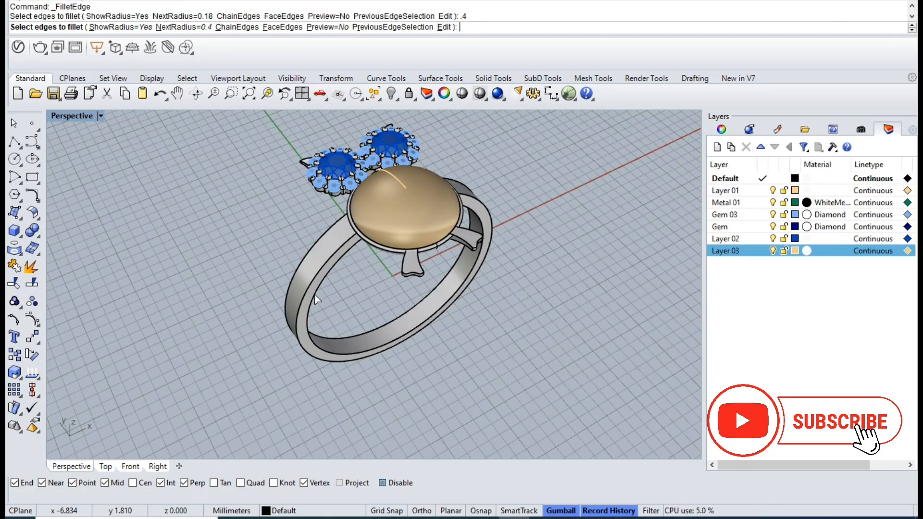
click(313, 282)
key(Return)
key(Return)
- Lower the grouped owl slightly so that it sits down onto the top of the ring band
right_drag(330, 269, 379, 226)
click(404, 228)
drag(405, 191, 405, 198)
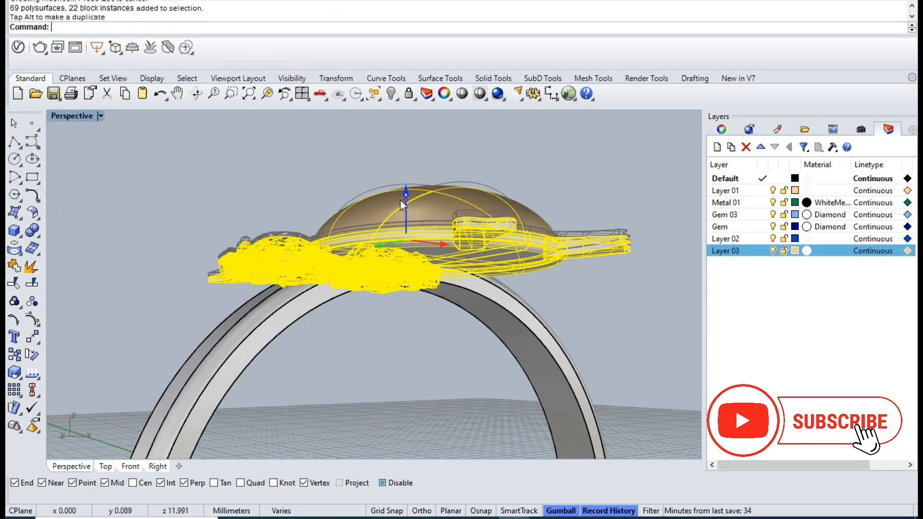
key(Escape)
- Assign the black Plastic material to the two large centre gems of the owl's eyes
scroll(417, 241, down, 8)
mouse_move(420, 259)
right_down()
mouse_move(403, 310)
mouse_move(418, 364)
mouse_move(443, 300)
mouse_move(442, 308)
mouse_move(542, 323)
mouse_move(432, 309)
right_up()
key(ctrl+alt+r)
key(ctrl+alt+s)
scroll(387, 273, up, 8)
click(382, 273)
shift+click(467, 256)
scroll(468, 255, down, 4)
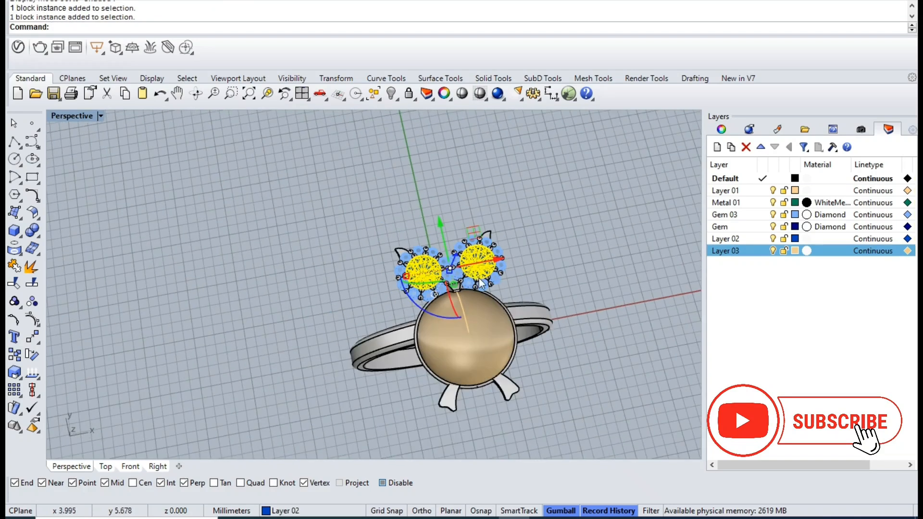
click(778, 129)
click(748, 219)
right_click(748, 218)
click(752, 21)
click(531, 258)
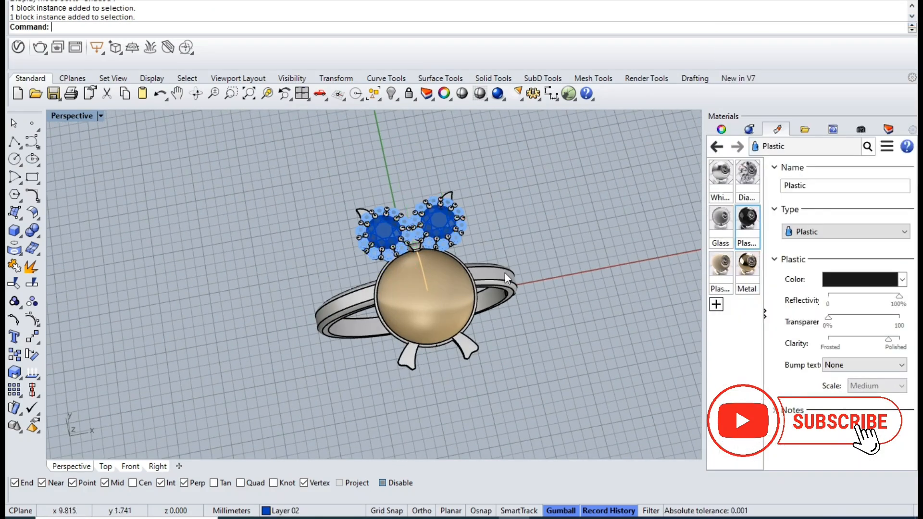
- Assign the cream Plaster material to the domed body polysurface
scroll(531, 257, up, 3)
click(423, 318)
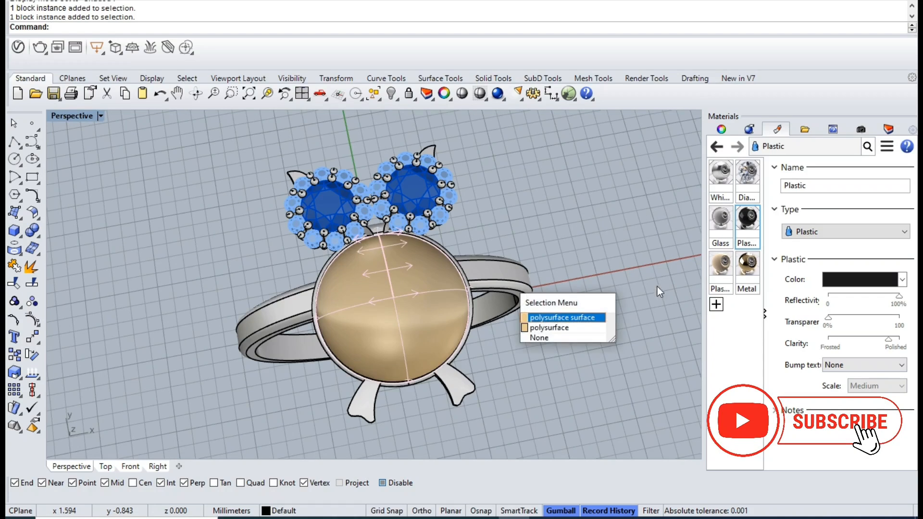
click(534, 328)
click(720, 267)
right_click(720, 267)
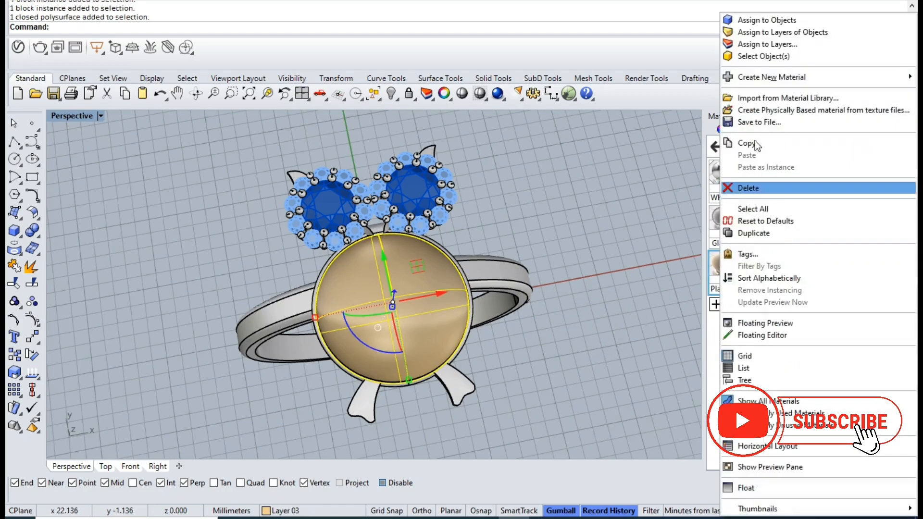
click(752, 19)
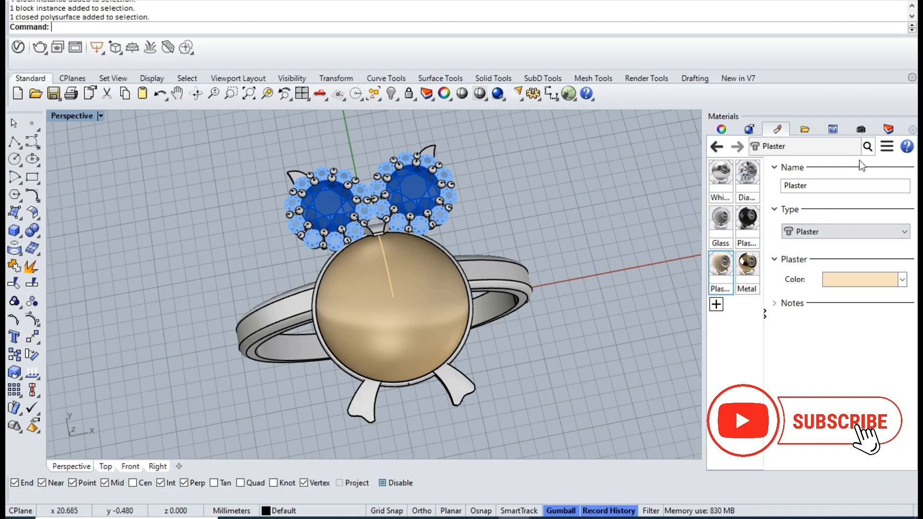
- Select every object on the Default layer and assign the gold Metal material to them
click(889, 129)
right_click(734, 182)
click(769, 371)
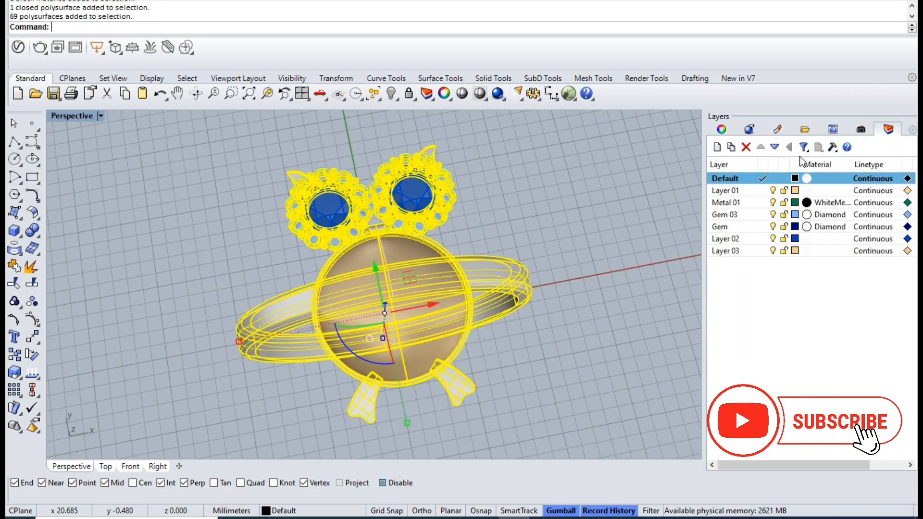
click(778, 130)
right_click(744, 270)
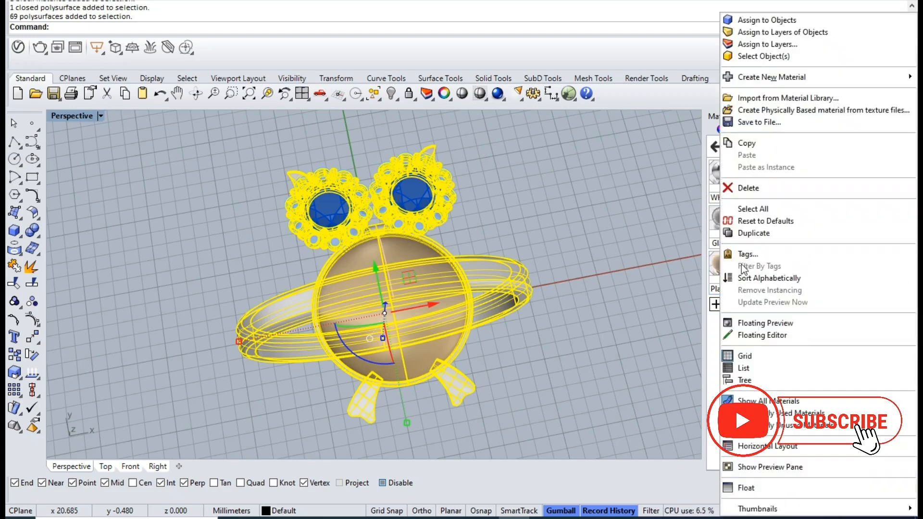
click(762, 21)
key(Escape)
- Reassign the black Plastic material to both large eye gems
click(416, 202)
shift+click(327, 204)
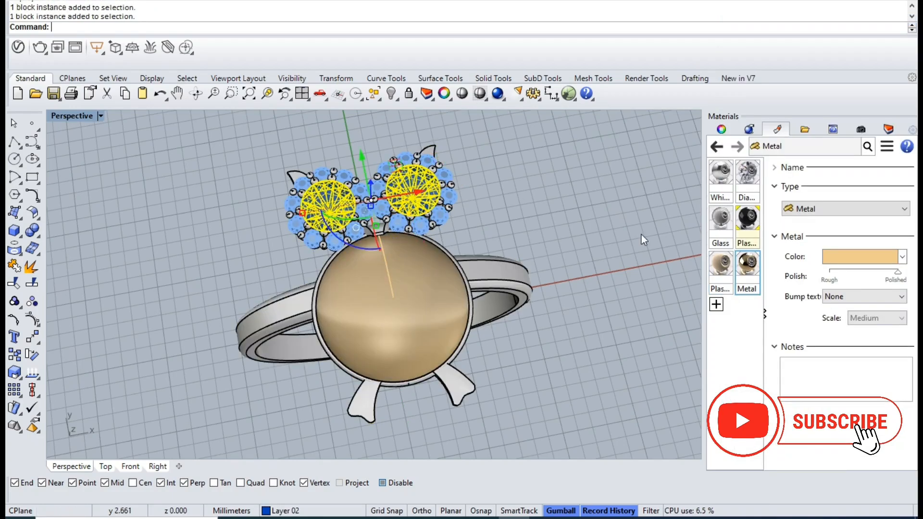
right_click(750, 220)
click(763, 19)
key(Escape)
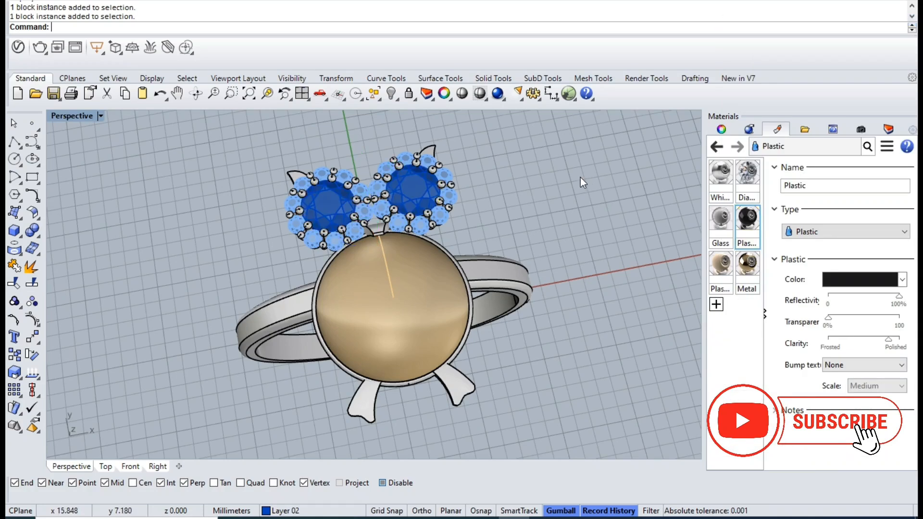
- Display the ring in Rendered mode and lighten the Plaster material's colour to a paler cream with the HSL Color Wheel
key(ctrl+alt+r)
scroll(462, 245, down, 7)
mouse_move(427, 283)
right_down()
mouse_move(453, 243)
mouse_move(445, 233)
mouse_move(498, 289)
right_up()
click(720, 269)
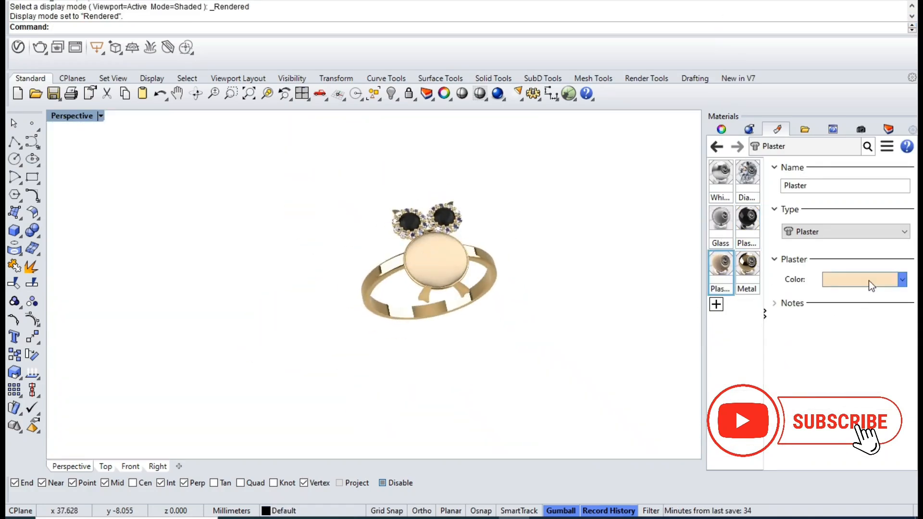
click(865, 281)
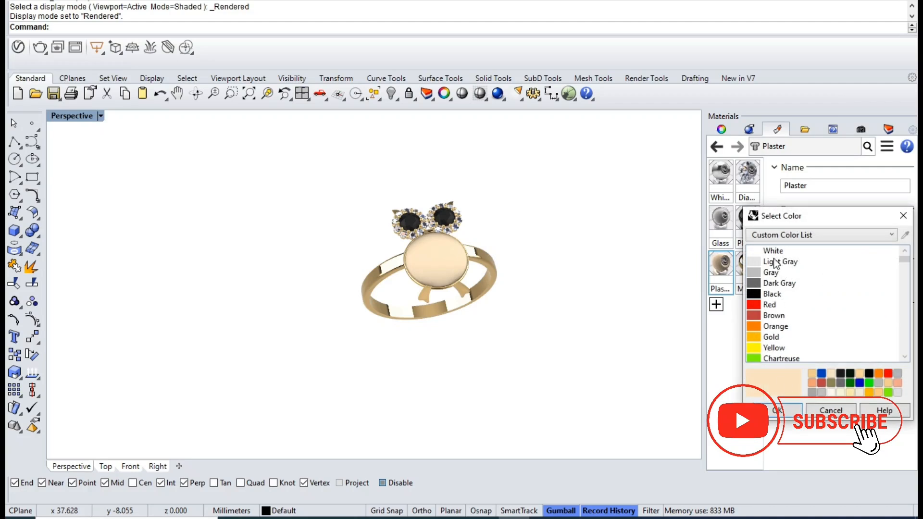
click(793, 236)
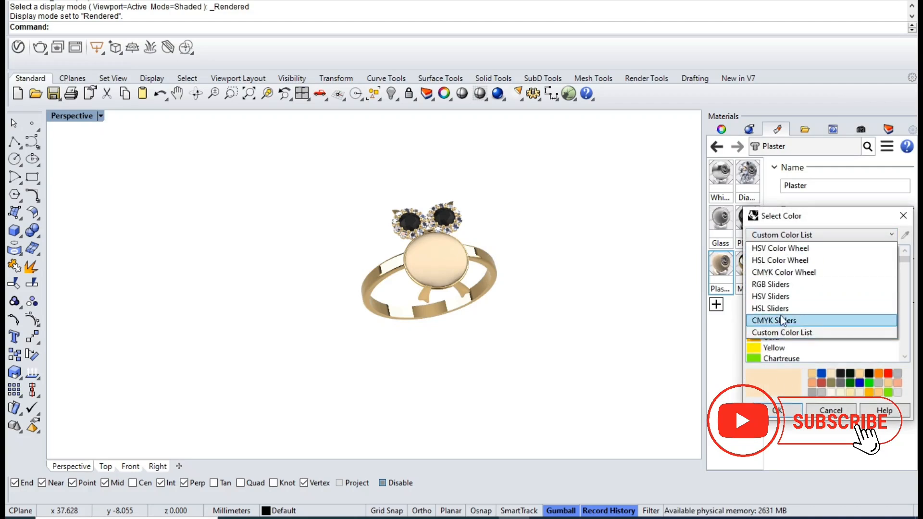
click(779, 261)
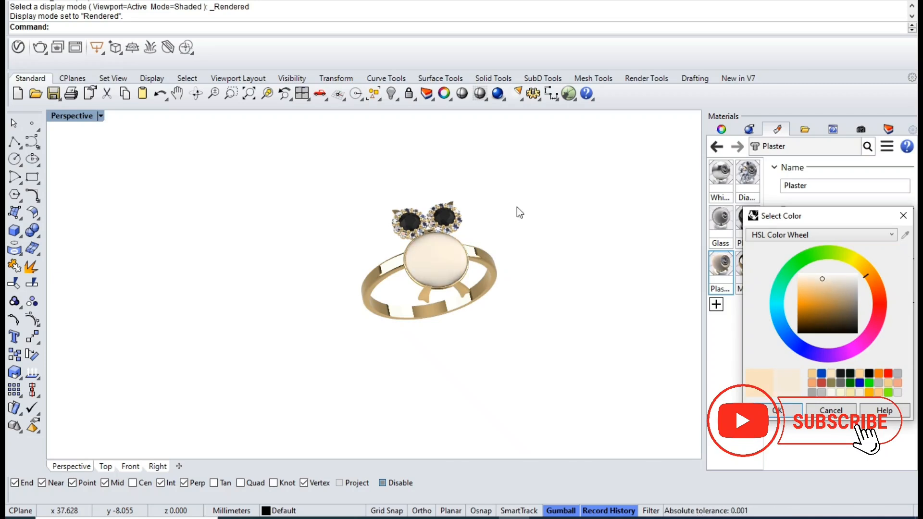
click(786, 411)
- Examine the rendered owl ring close up from several angles
click(889, 128)
scroll(433, 226, up, 3)
right_drag(441, 232, 313, 274)
scroll(417, 267, up, 2)
right_drag(417, 267, 485, 285)
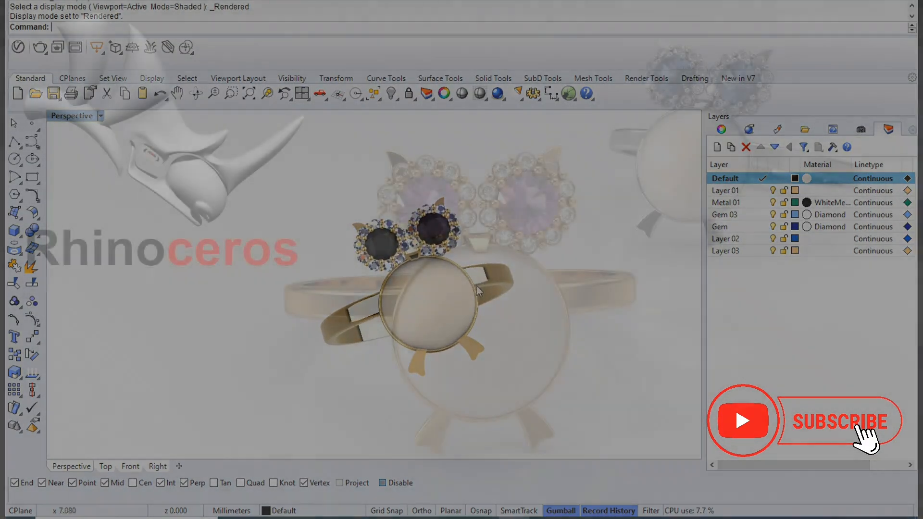